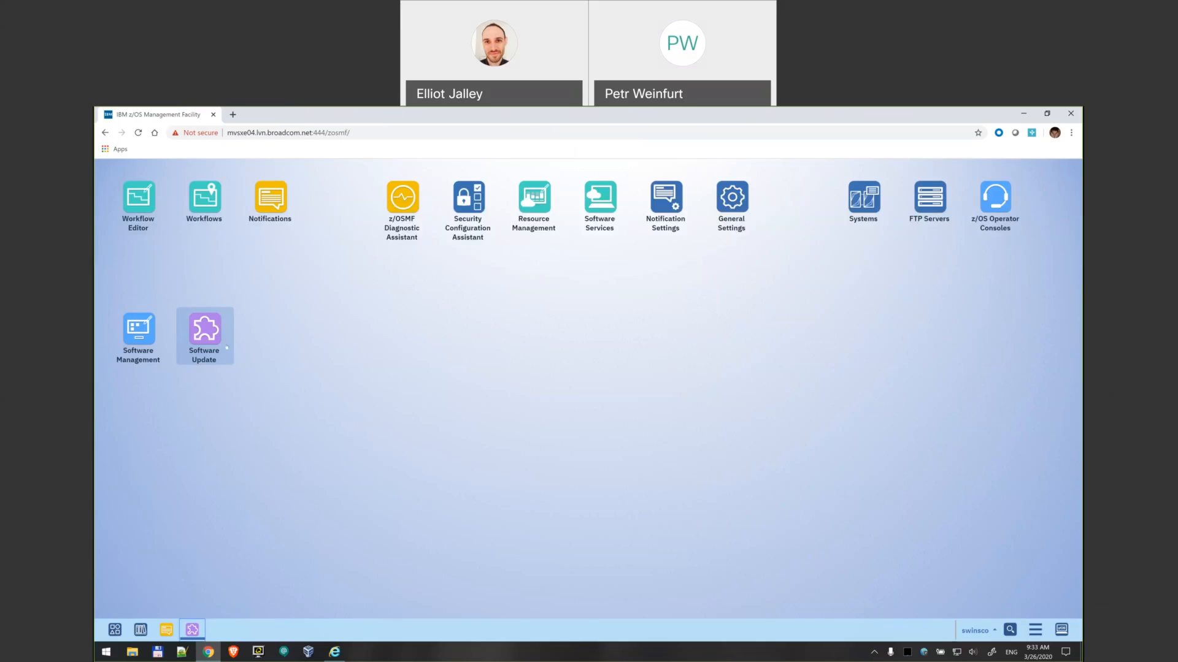
- Open Software Update and read the help on what can be done on its start page
left_click(206, 330)
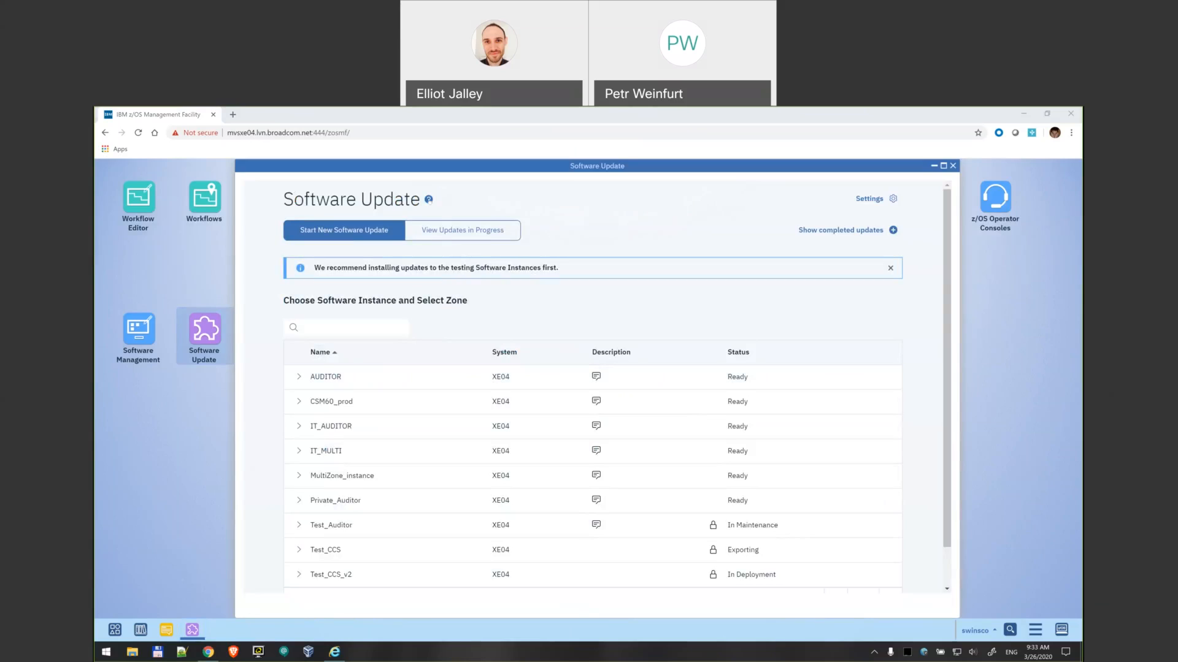
left_click(428, 200)
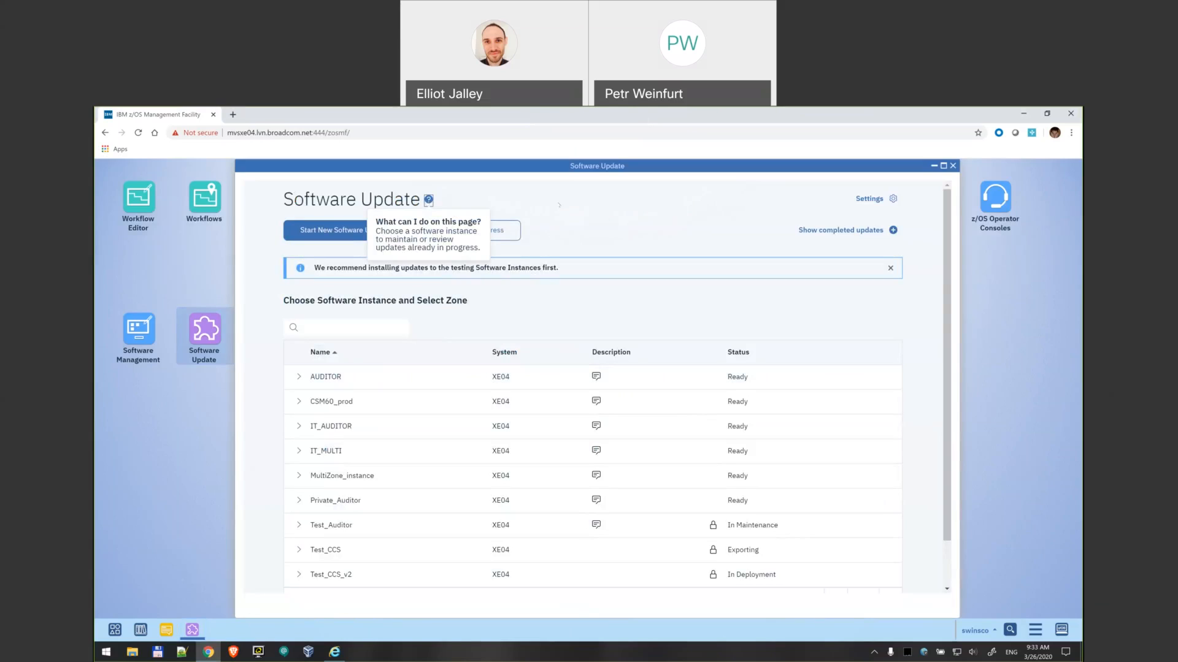
left_click(559, 205)
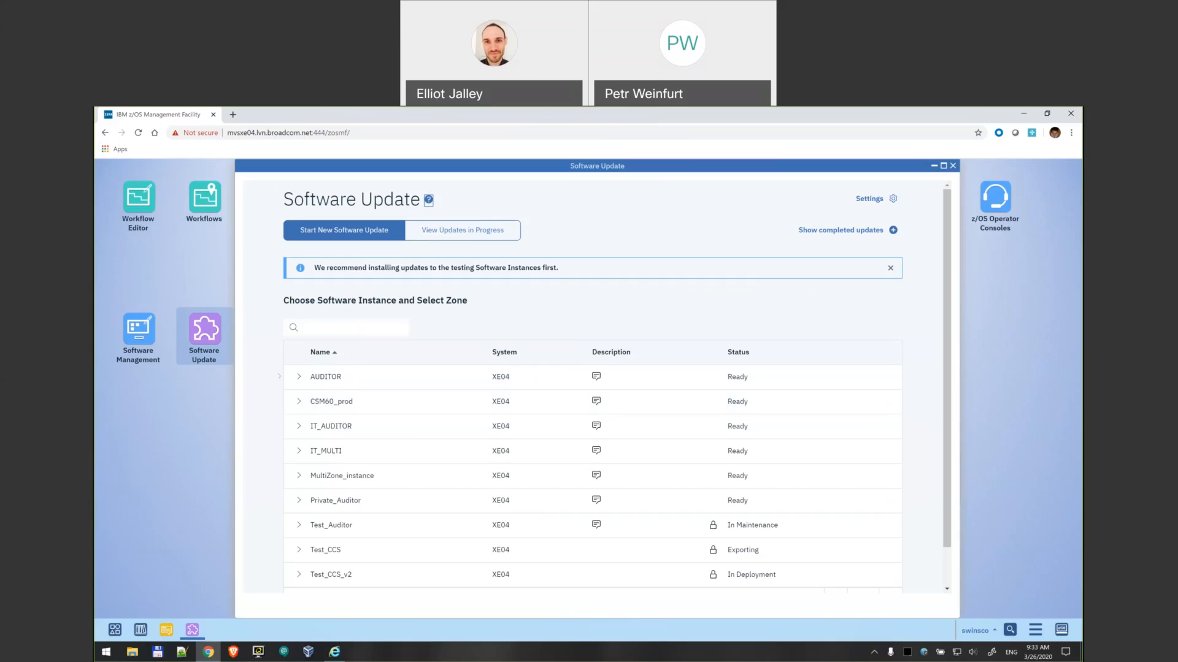
- Choose zone CAIT0 of the AUDITOR software instance and start an update installation for it
left_click(356, 391)
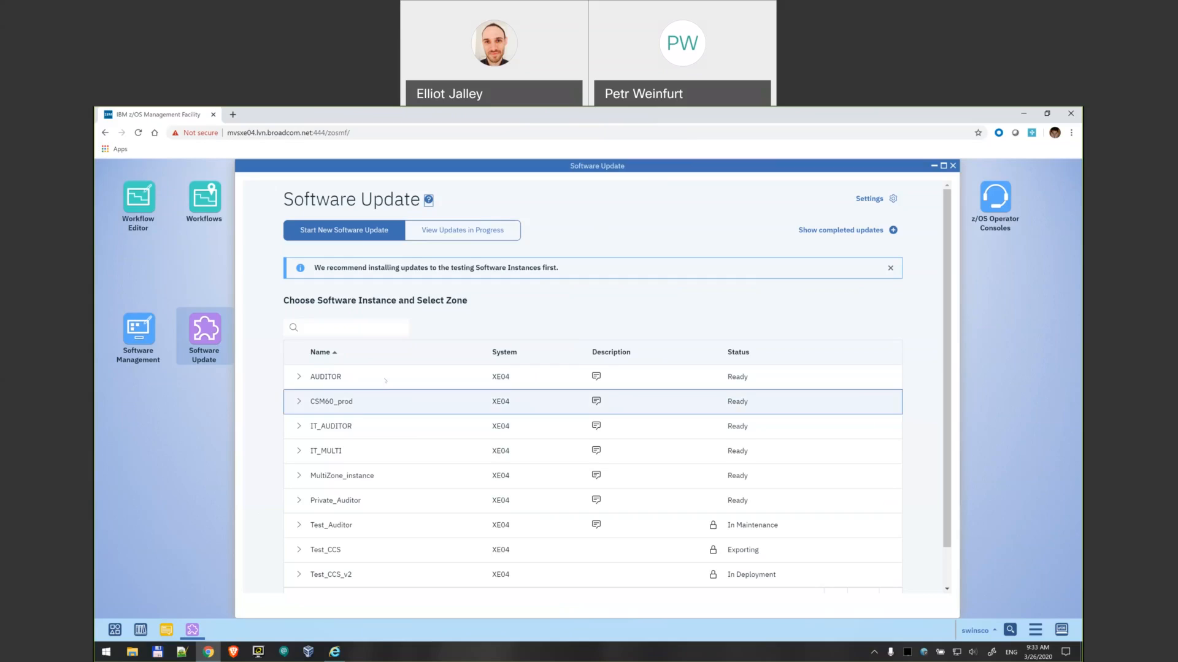
left_click(504, 374)
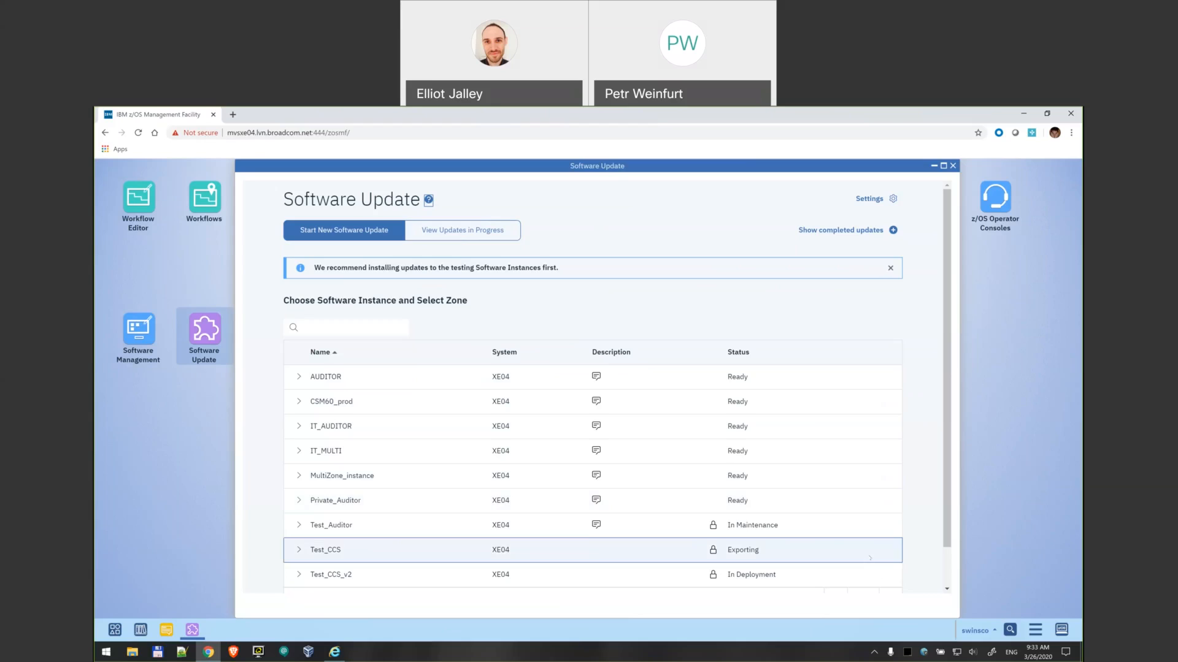
scroll(863, 543, "down", 2)
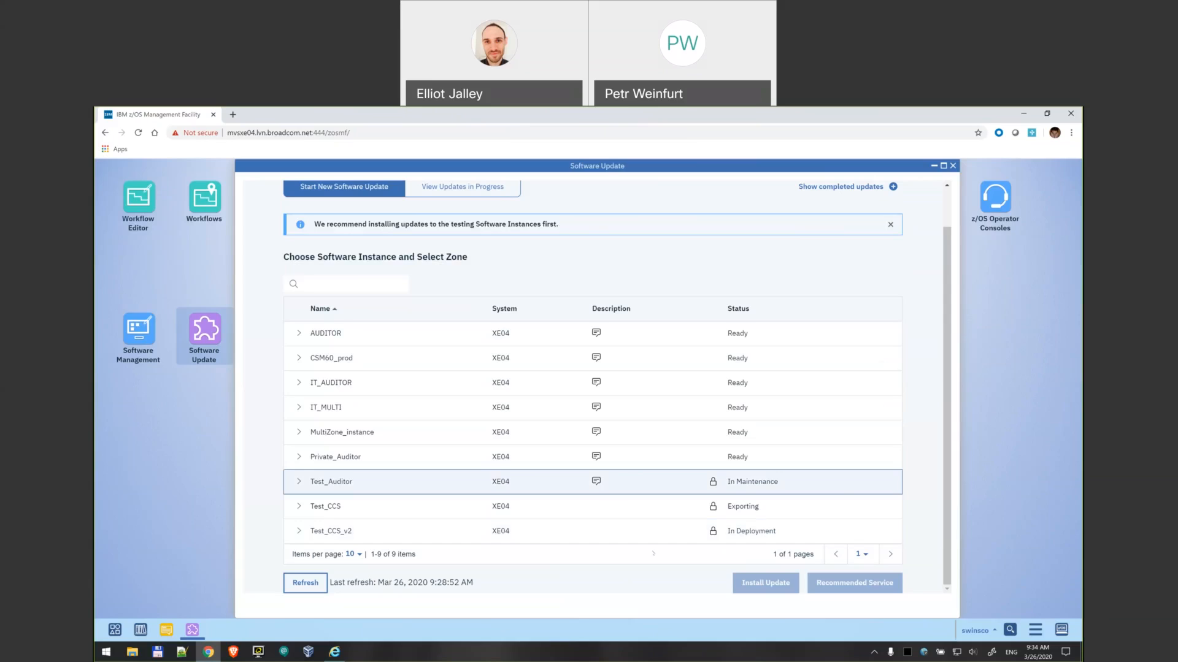
scroll(743, 561, "up", 1)
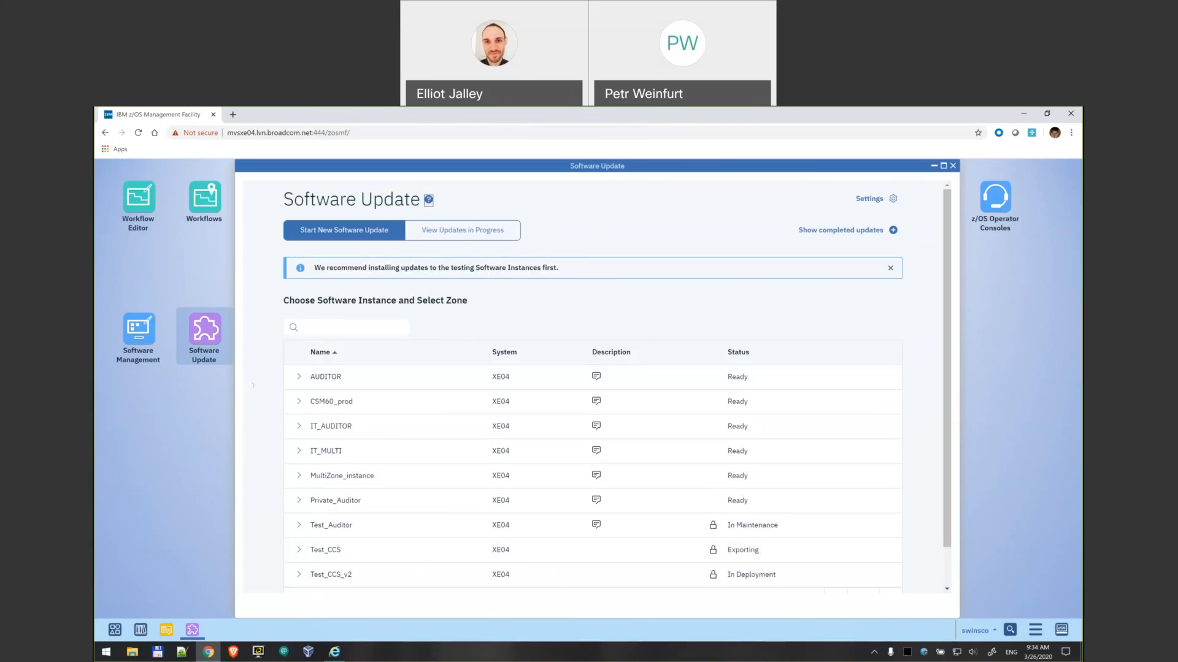
left_click(317, 374)
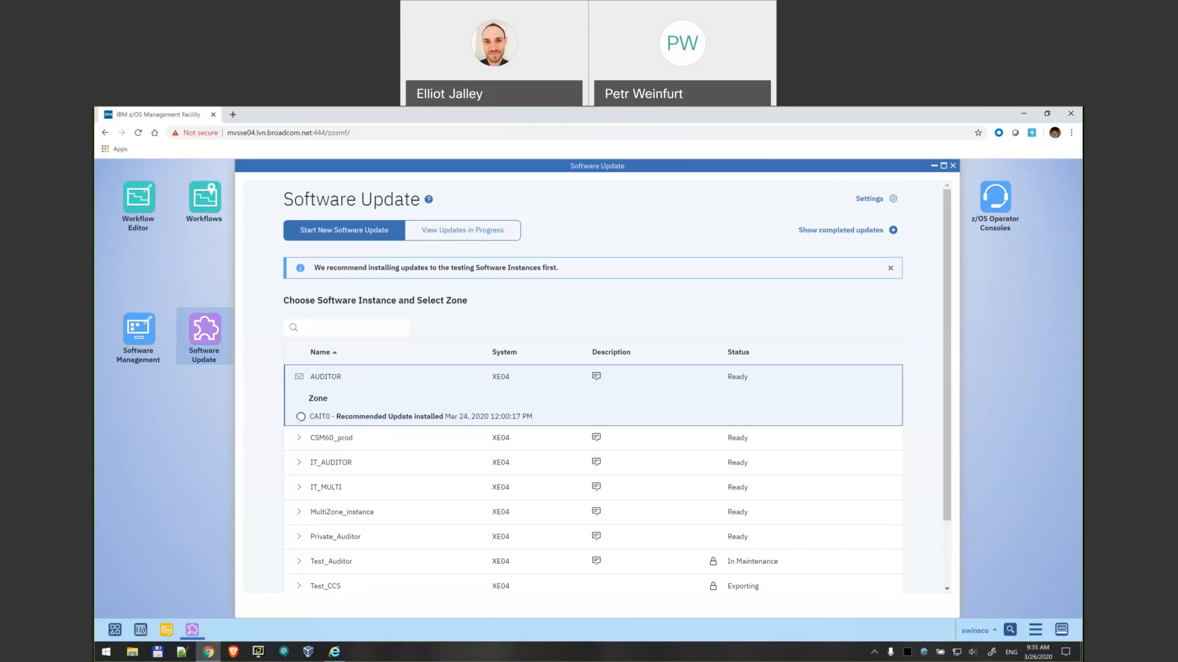
left_click(301, 416)
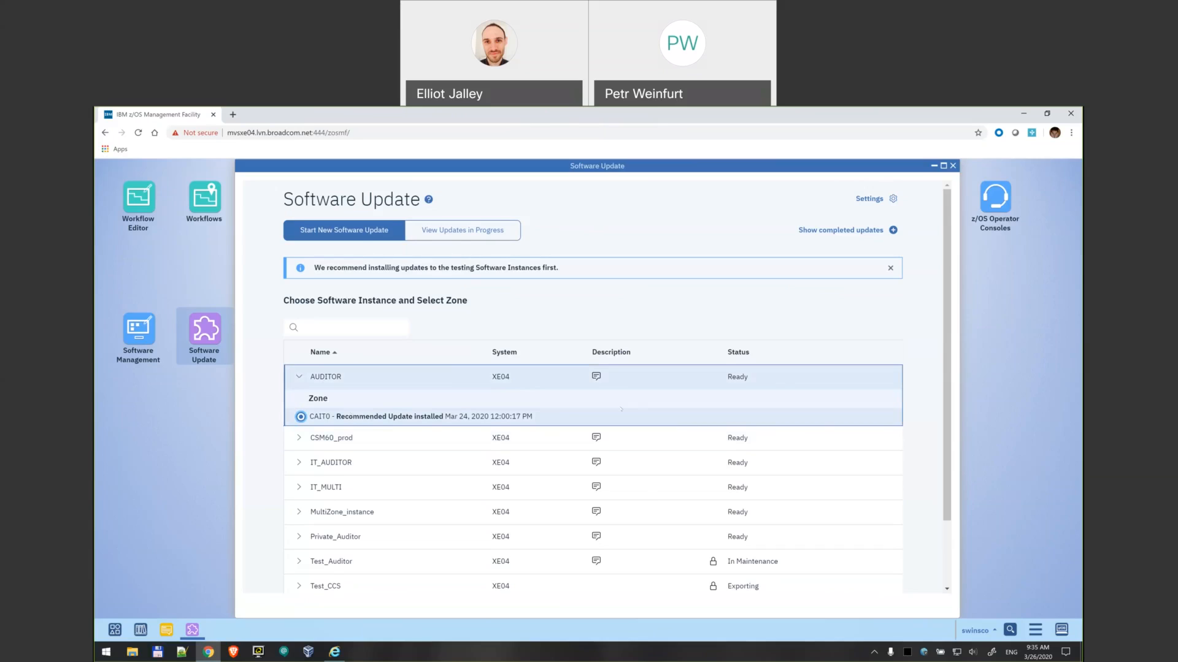
scroll(807, 441, "down", 1)
scroll(807, 440, "down", 2)
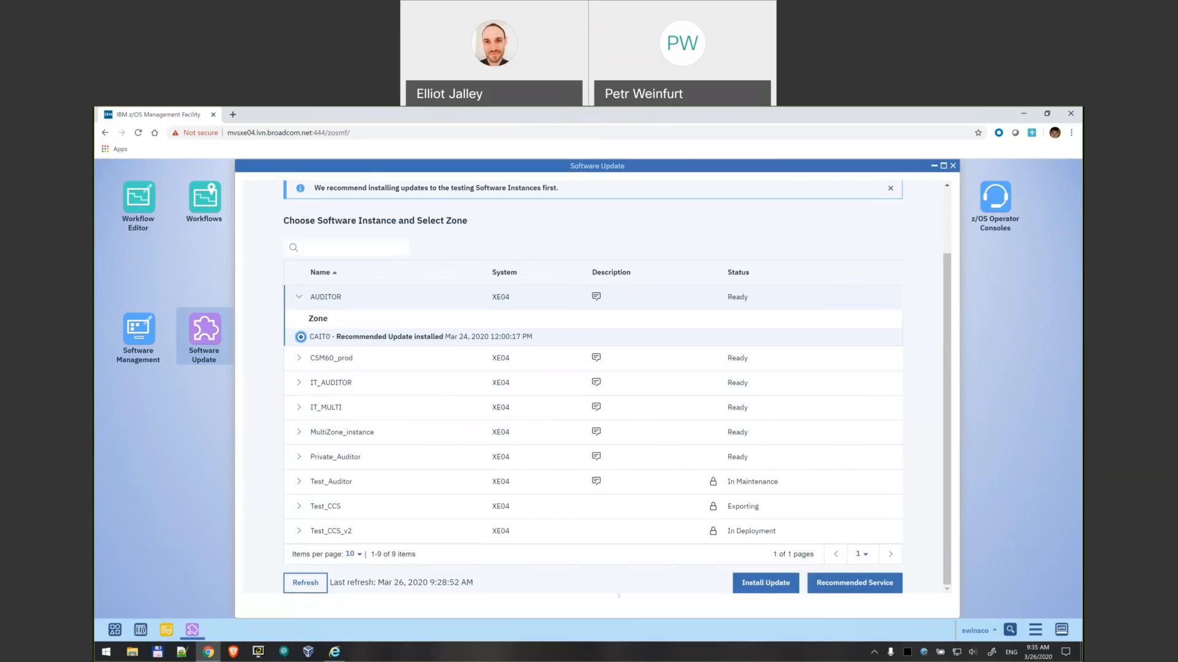
left_click(771, 585)
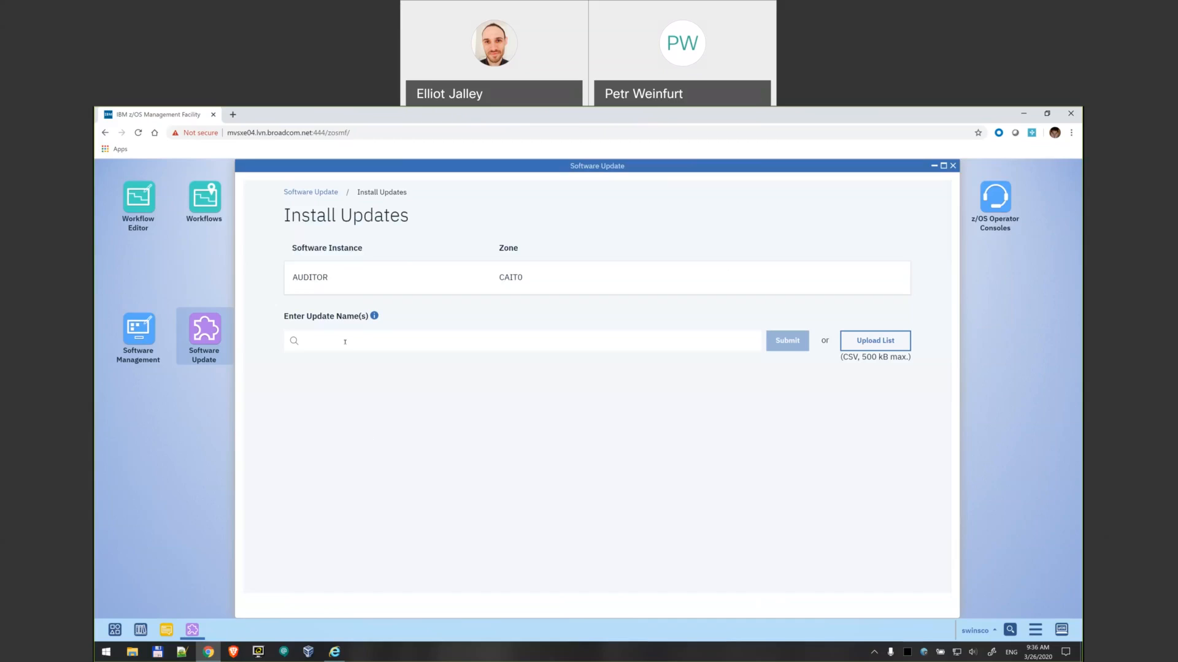
- Submit the update names ro12345 and ro44456 and view which of them are not installable
left_click(365, 340)
type("ro")
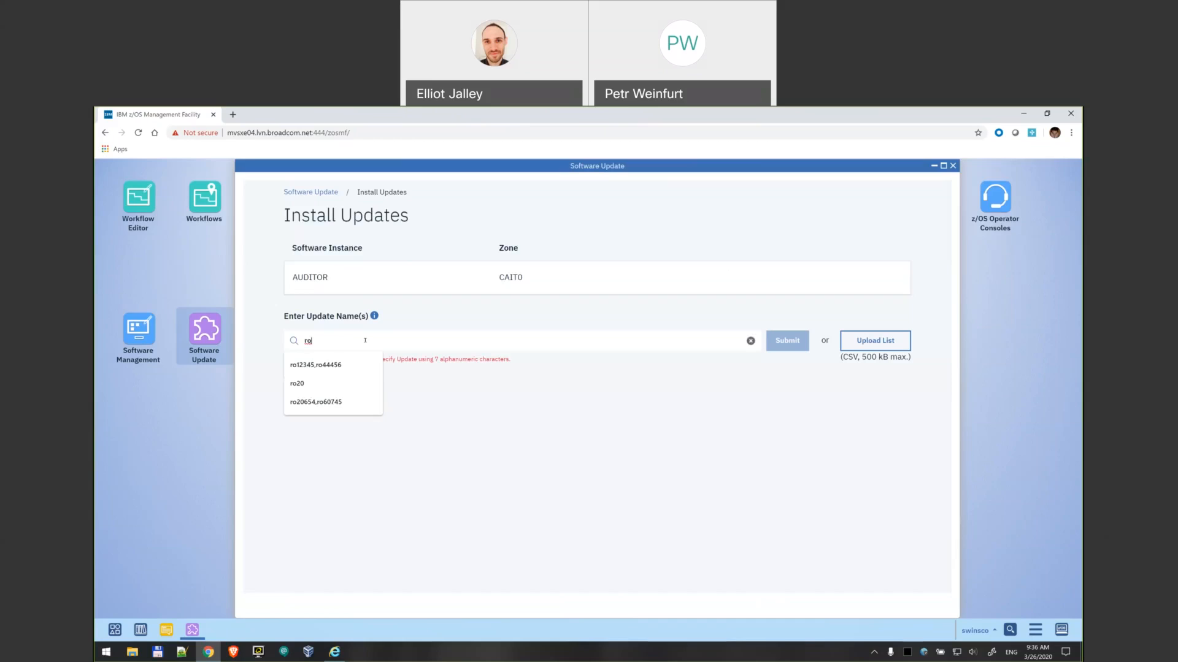
type("12345,")
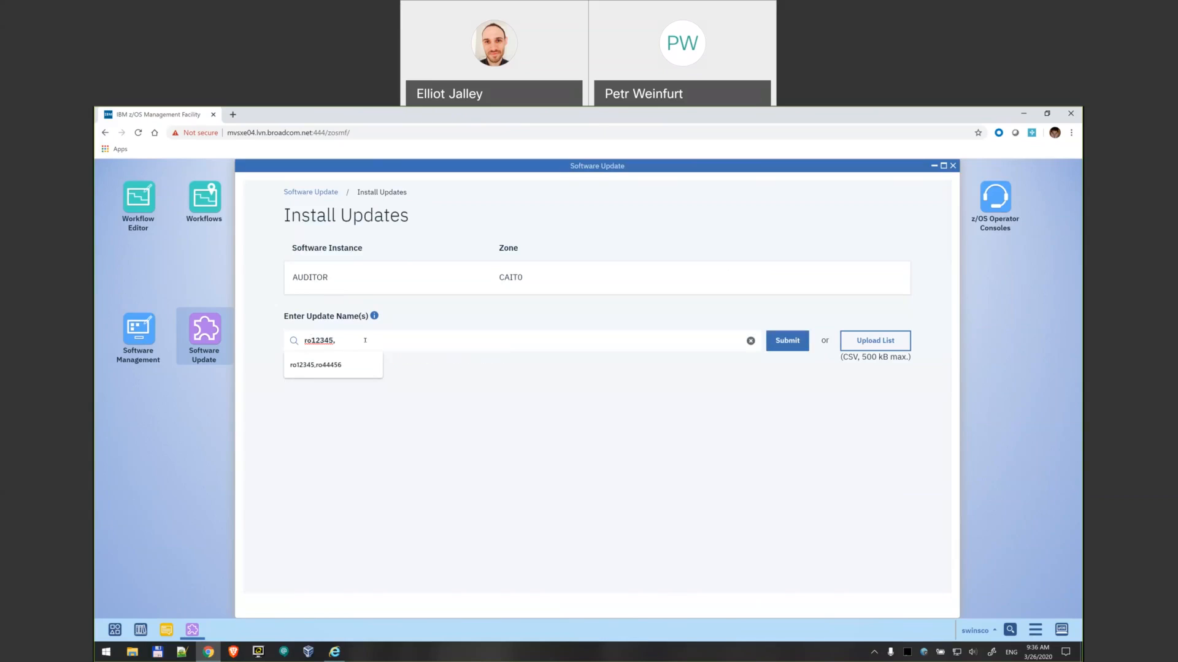
type("ro")
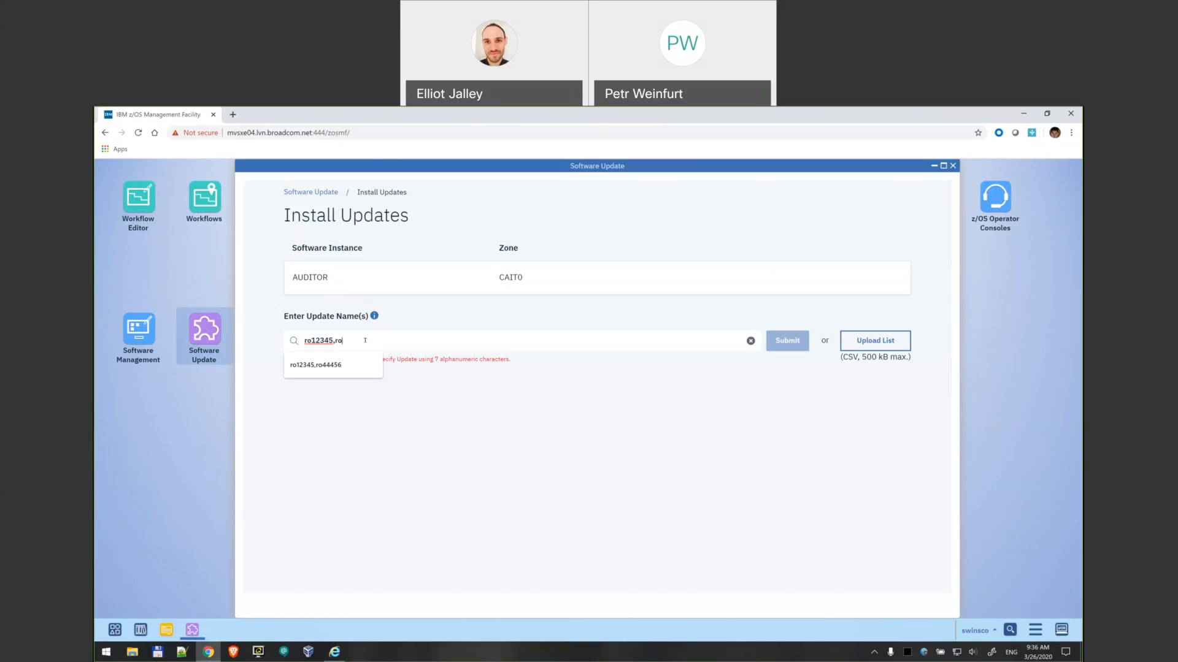
type("44456")
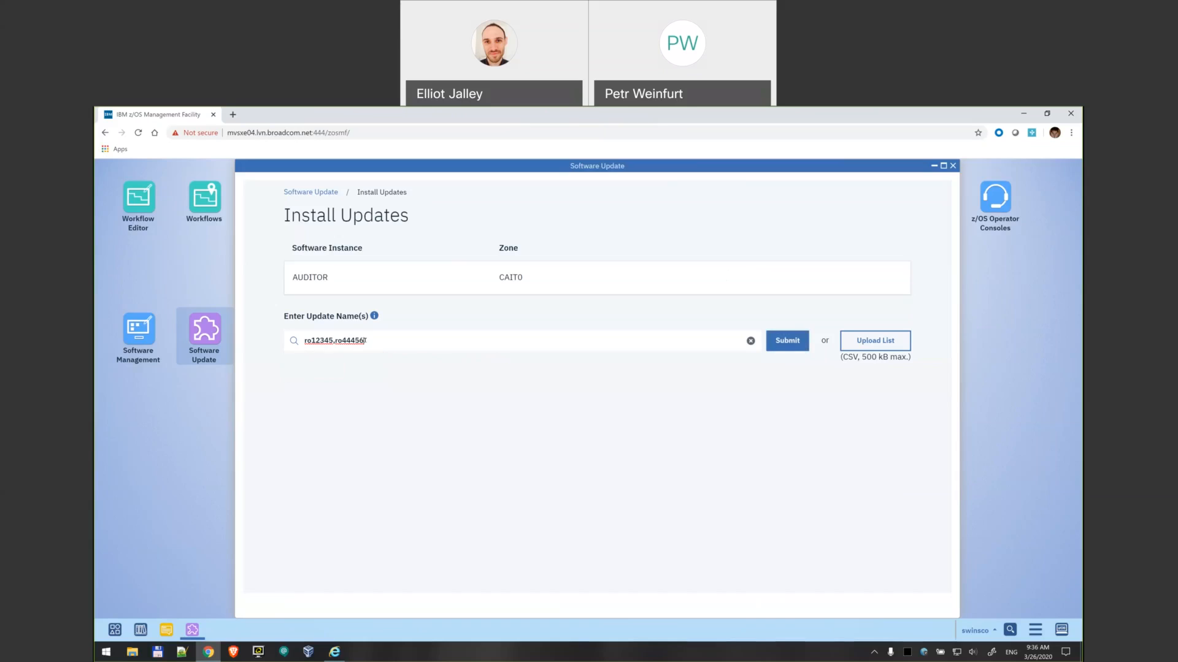
left_click(793, 345)
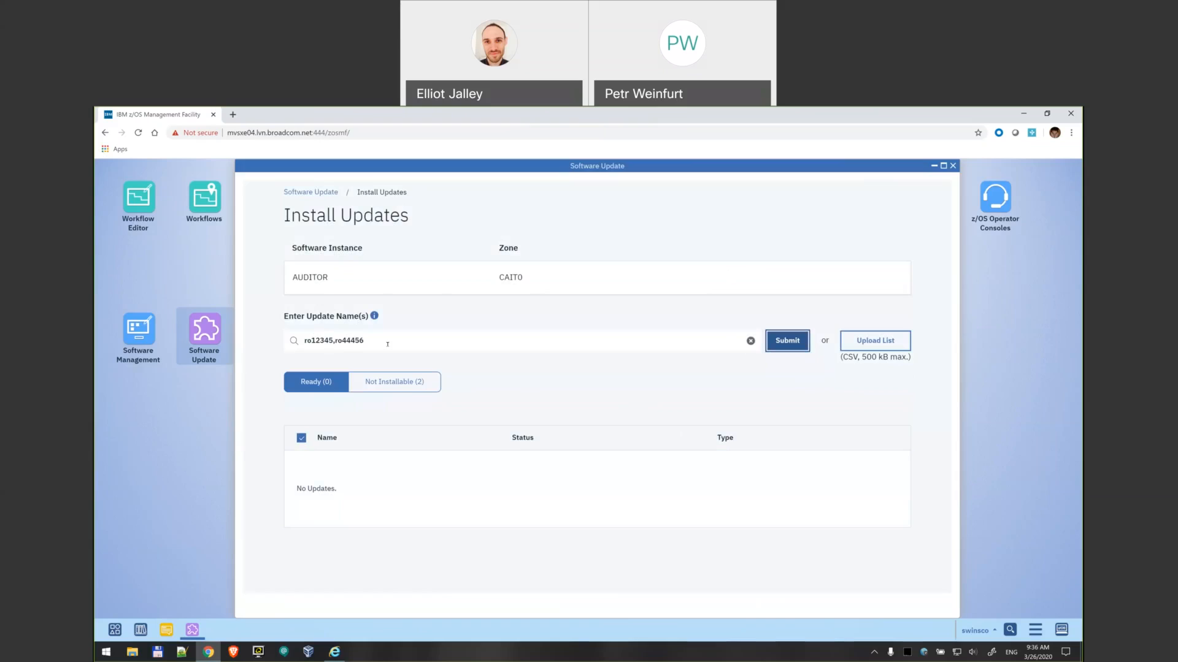
left_click(390, 383)
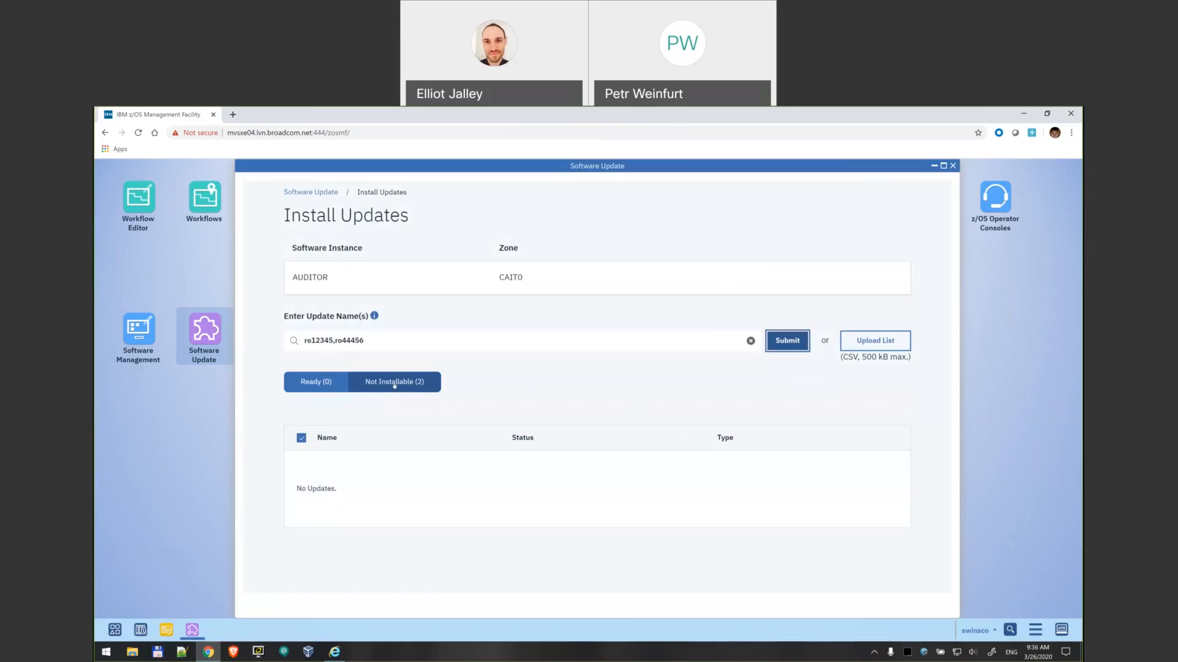
left_click(395, 384)
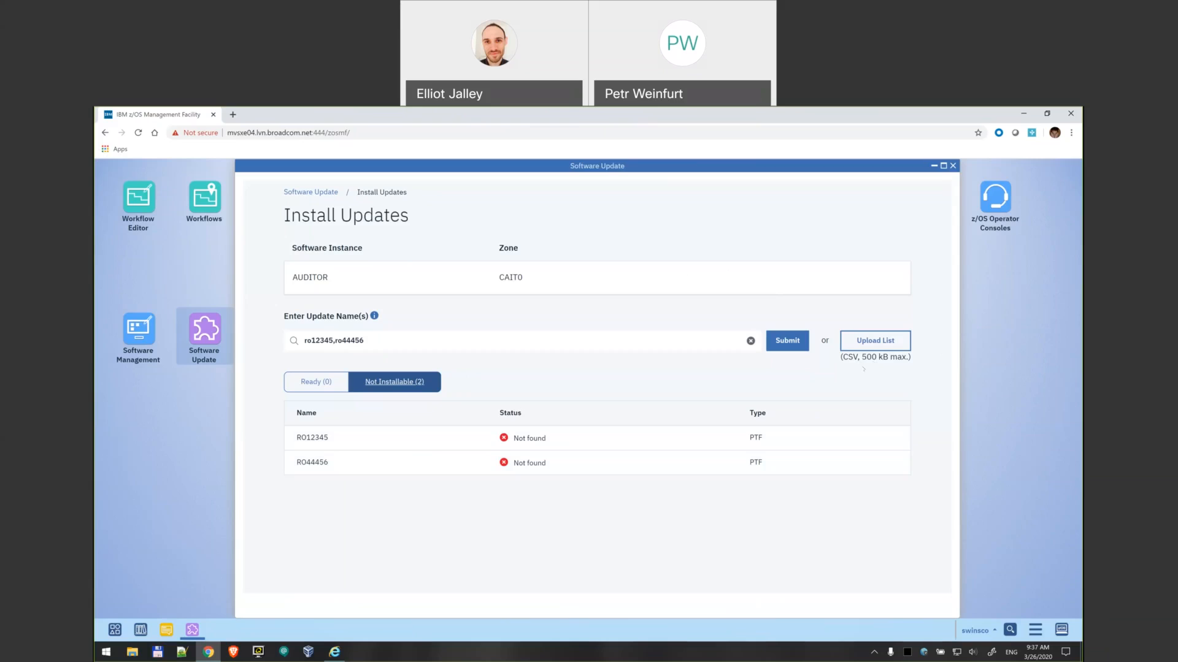
- Upload the update list auditor-ptfs.txt from the Desktop and check its not installable and ready updates
left_click(890, 346)
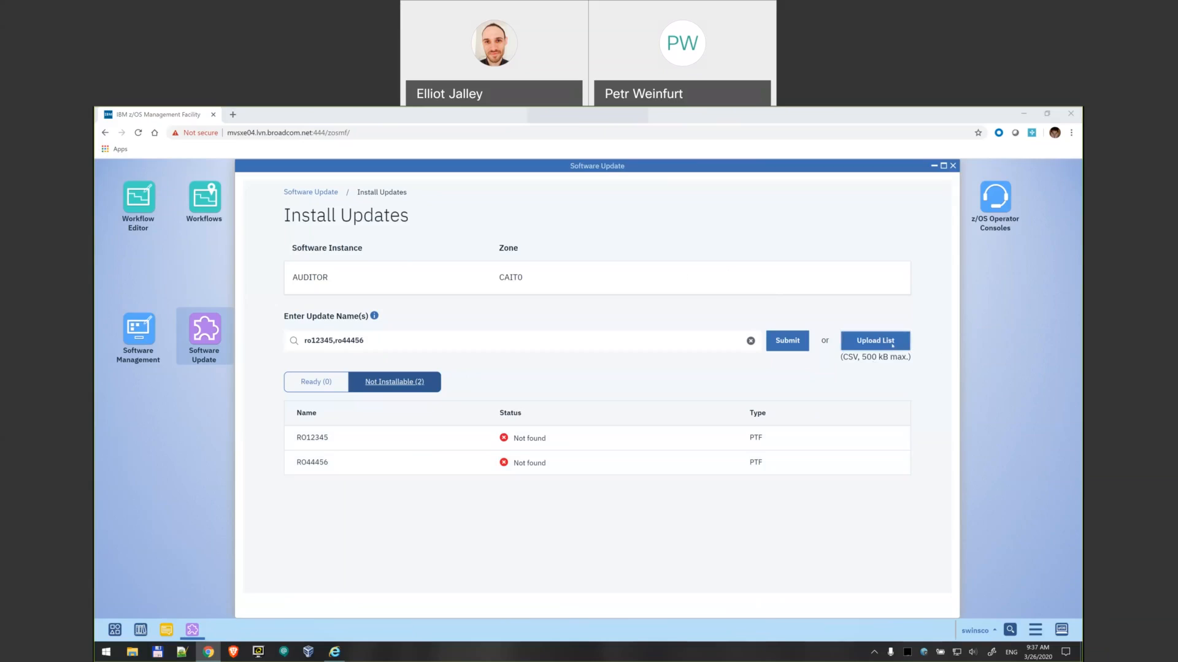
scroll(377, 209, "down", 2)
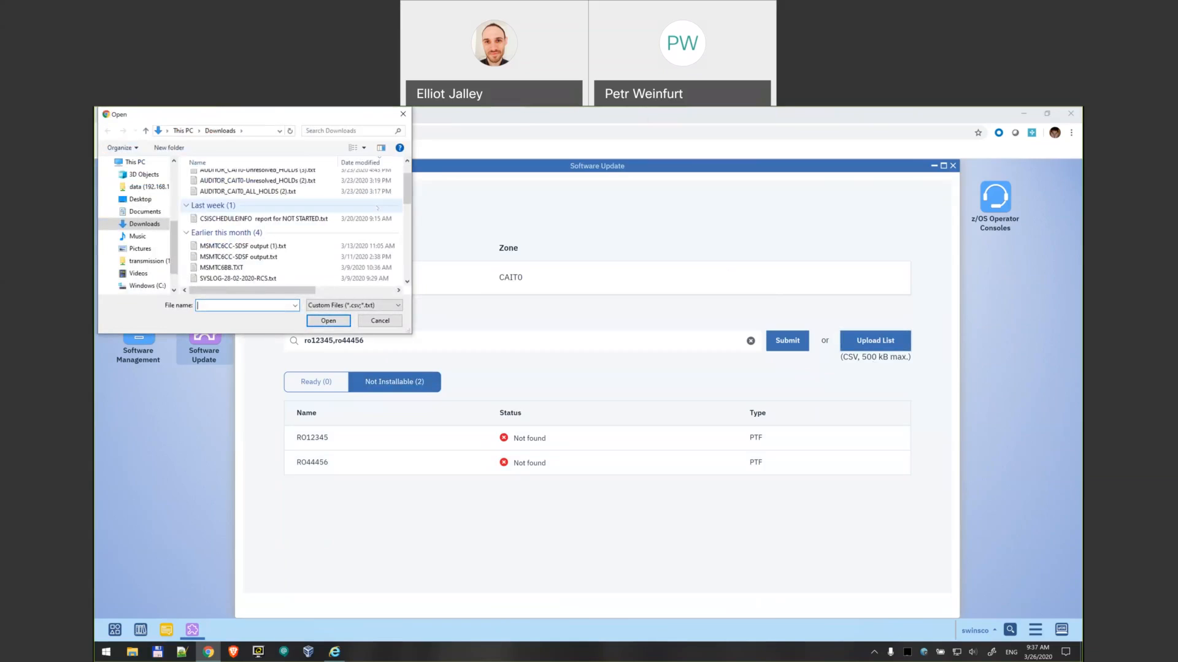
left_click(141, 199)
left_click(220, 177)
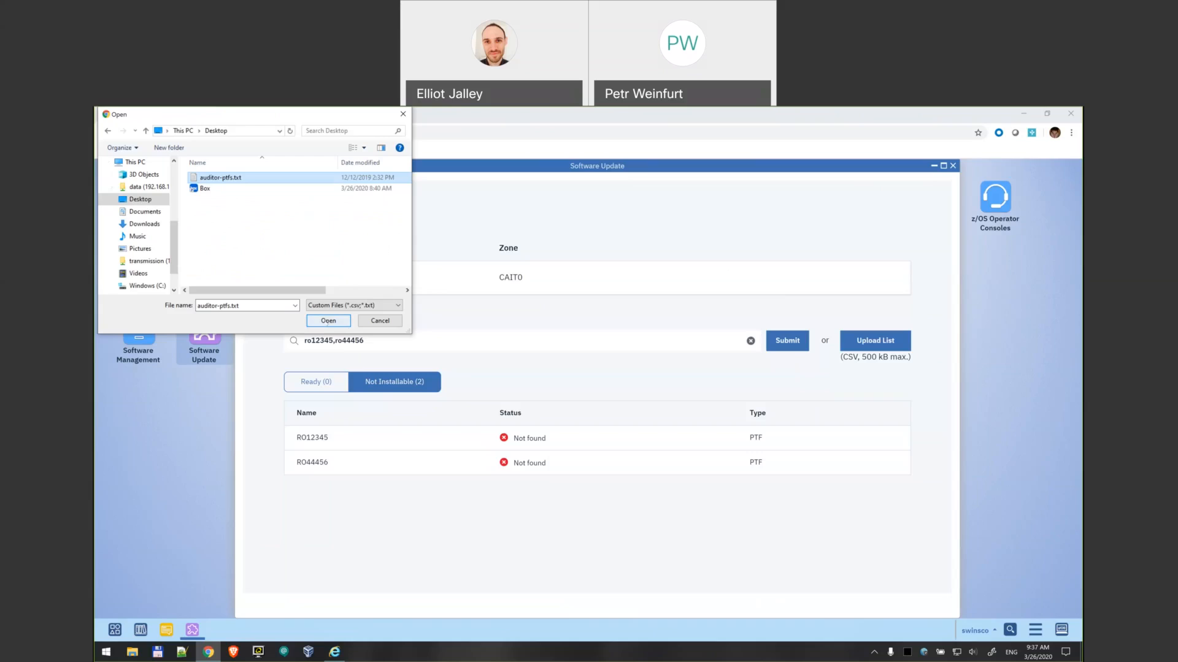
left_click(328, 320)
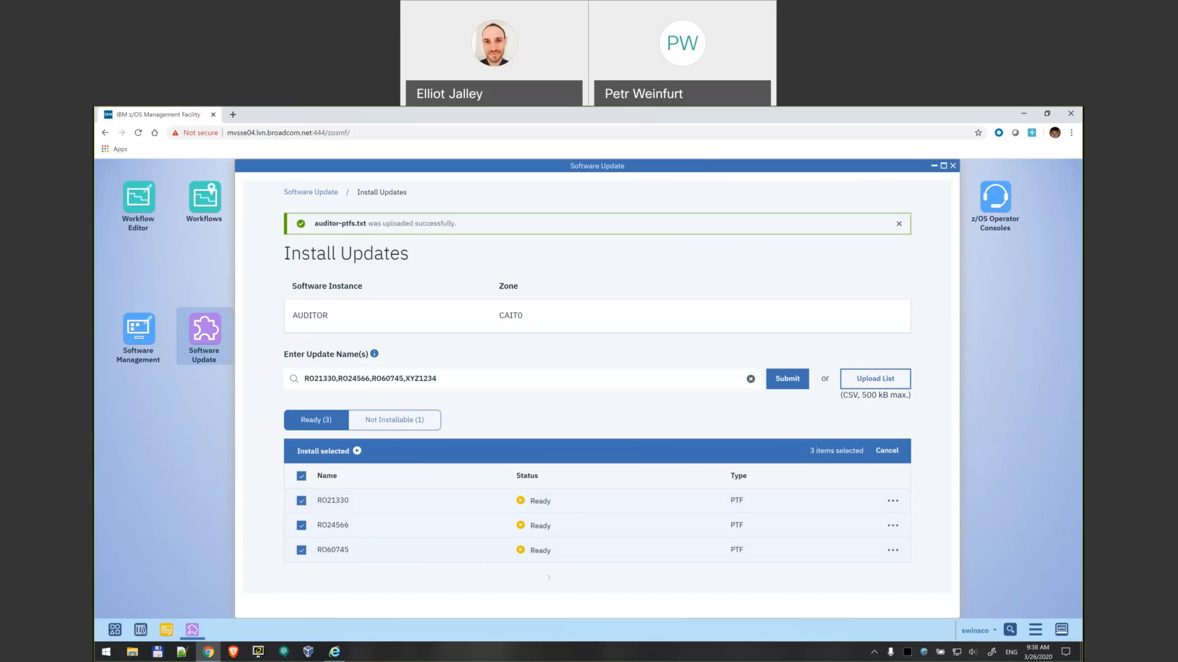
left_click(395, 422)
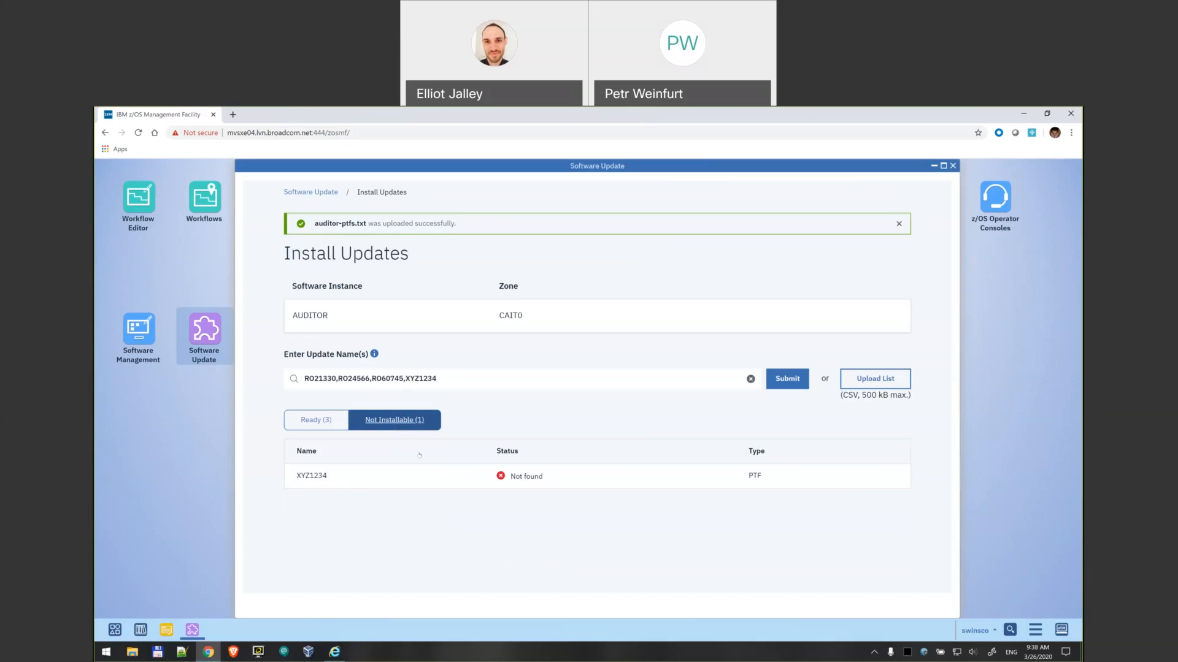
left_click(314, 419)
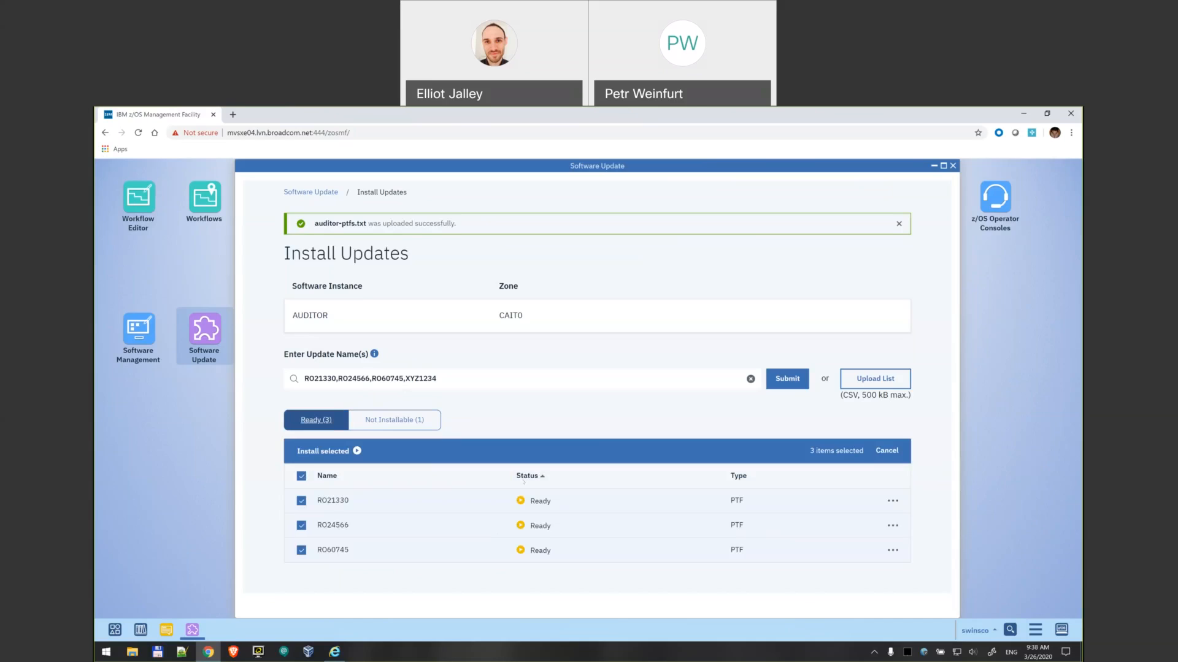
- Review the details of update RO21330 and its SYSTEM HOLD description, and return to the update list
left_click(893, 502)
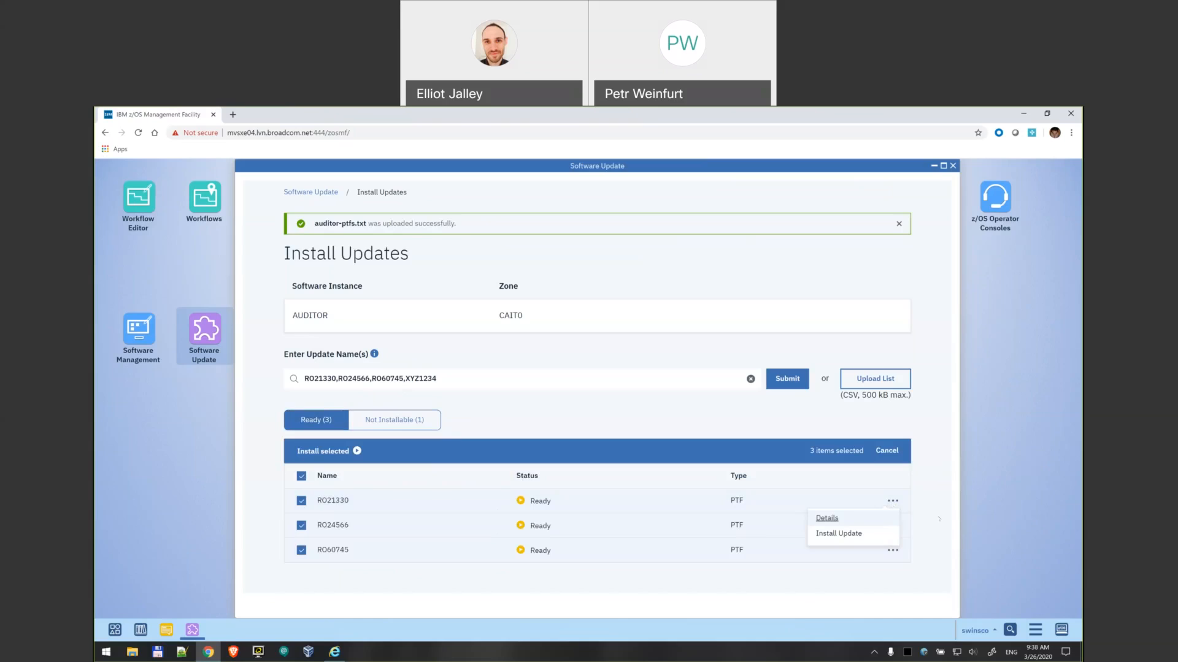
left_click(828, 518)
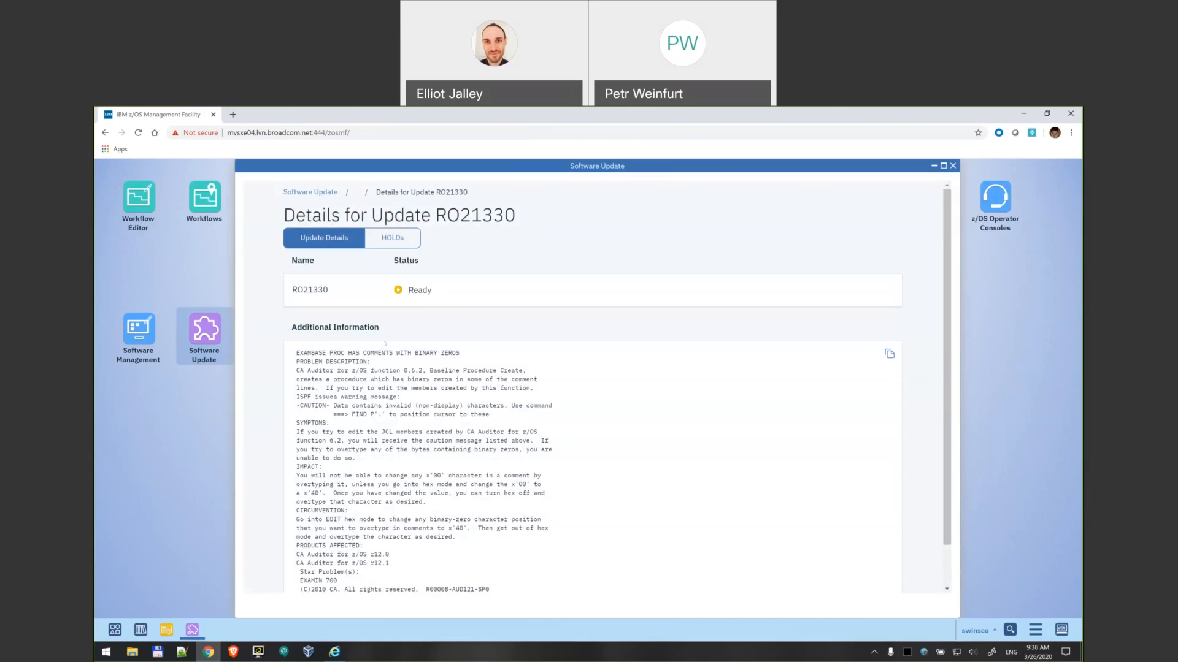
scroll(386, 343, "down", 2)
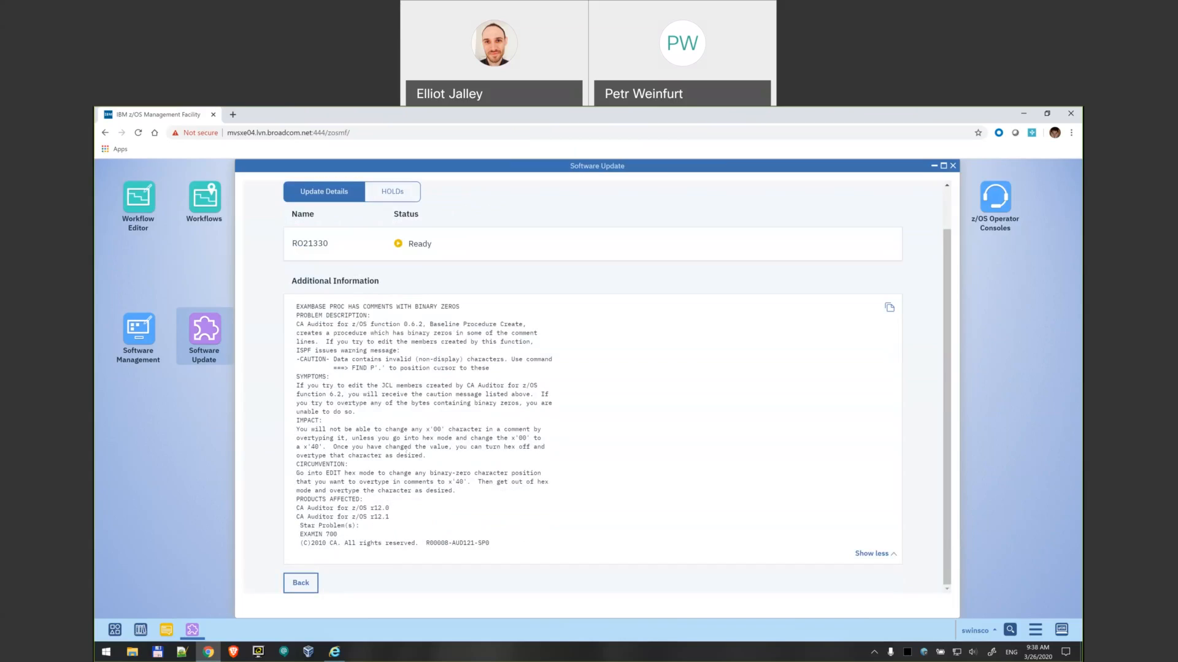
scroll(407, 452, "up", 2)
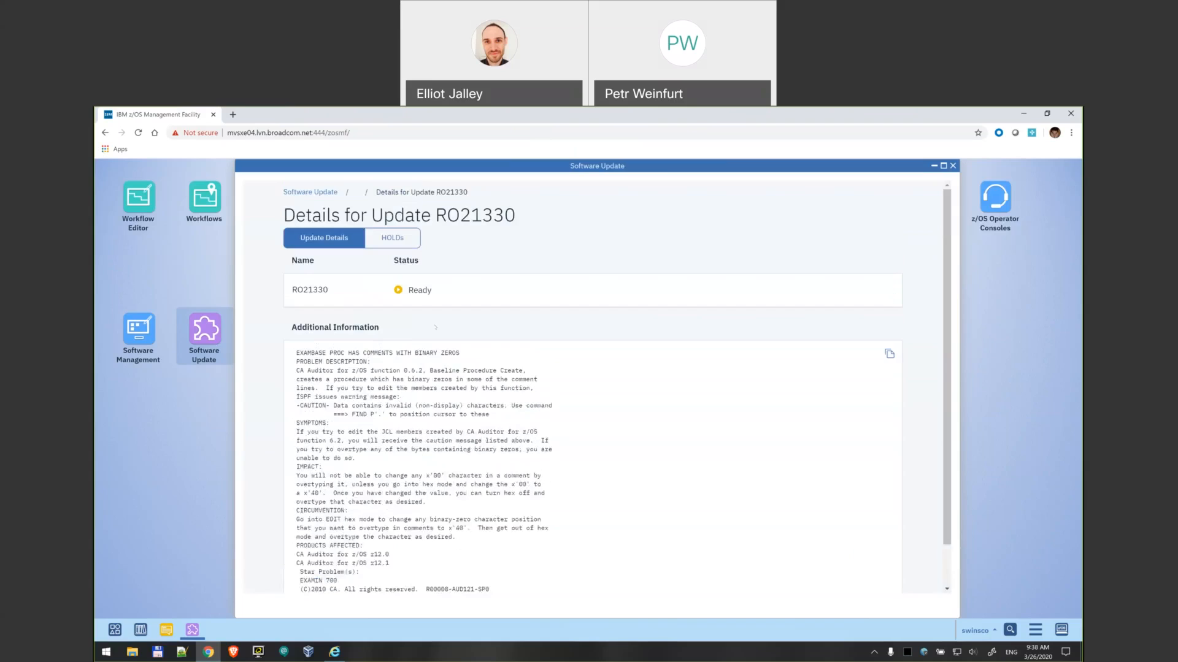
left_click(398, 238)
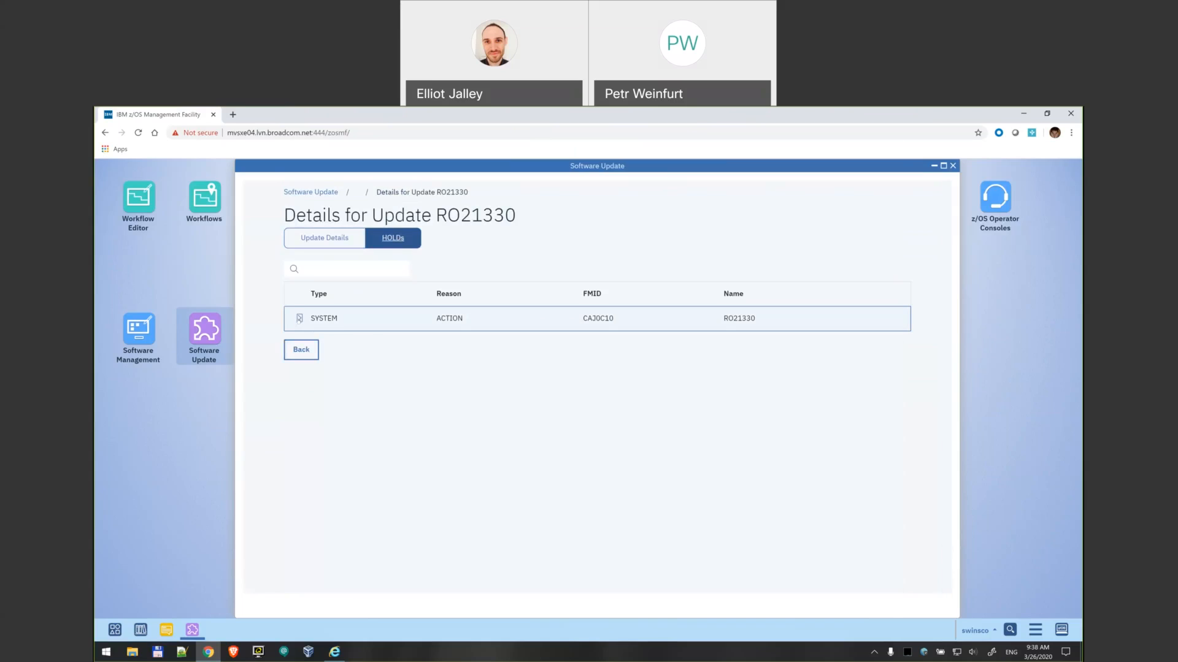
left_click(299, 319)
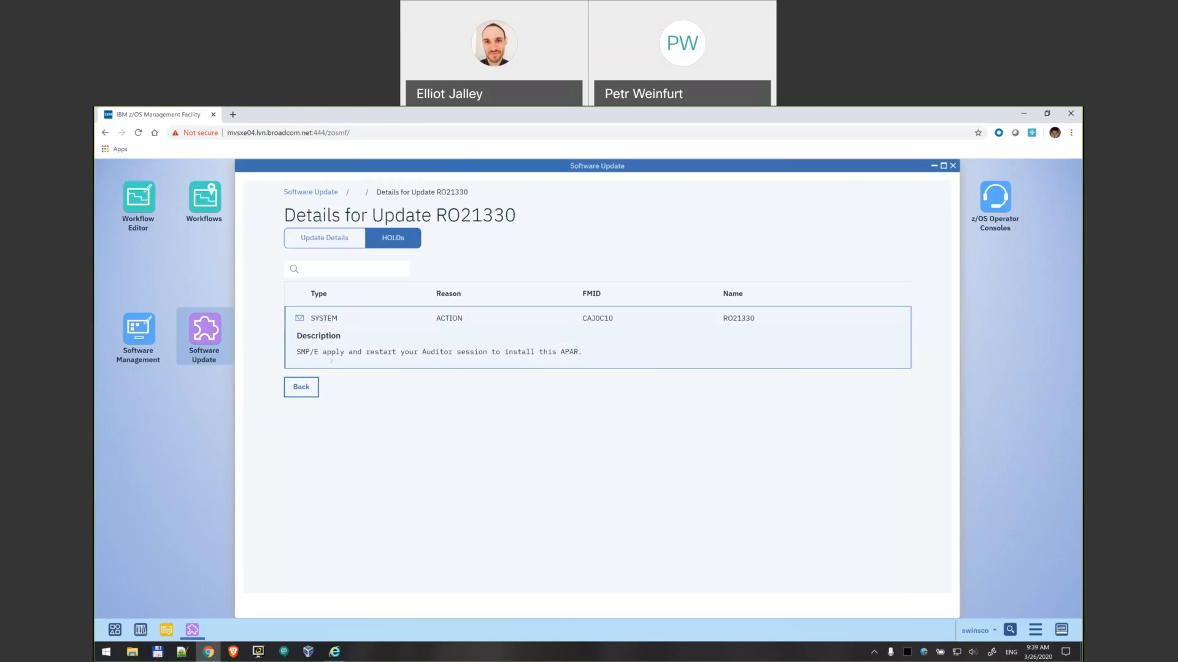
left_click(302, 387)
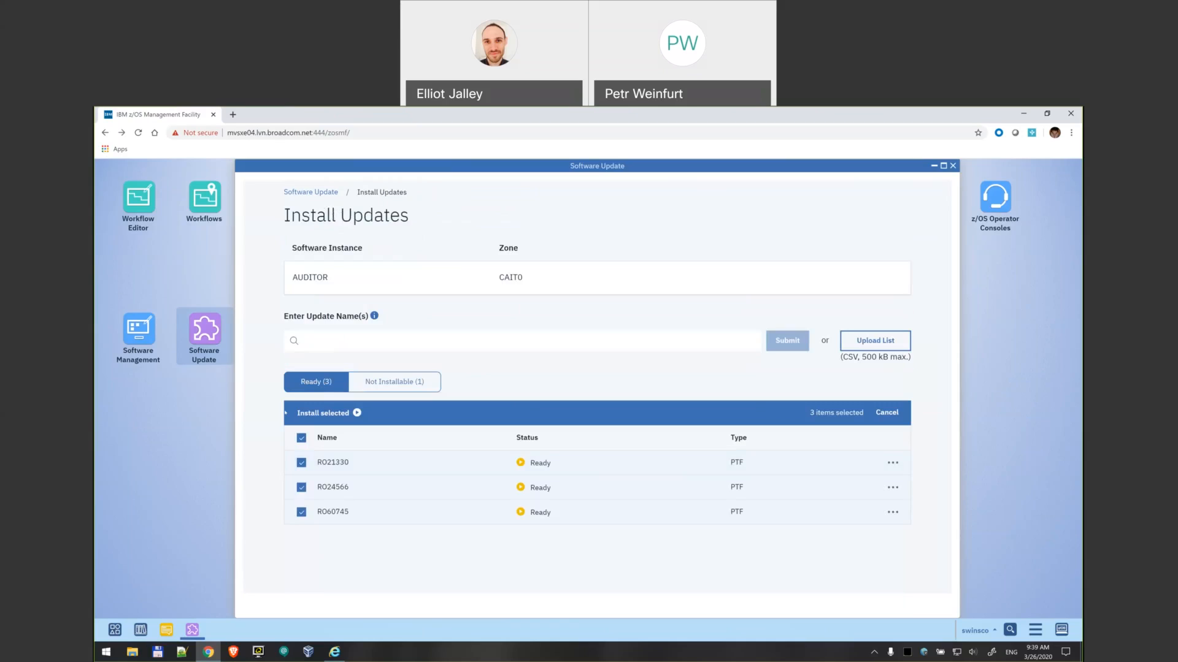
- Start installing all the selected ready updates and advance to the Resolve HOLDs stage to review the unresolved HOLDs
left_click(326, 414)
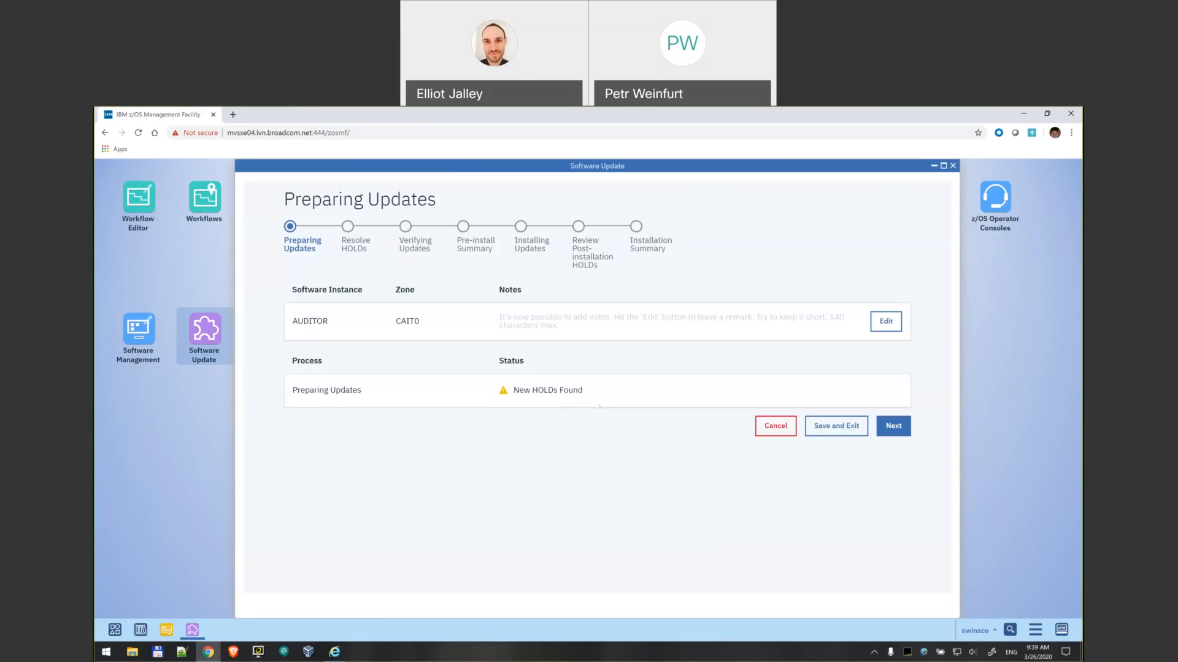
left_click(896, 429)
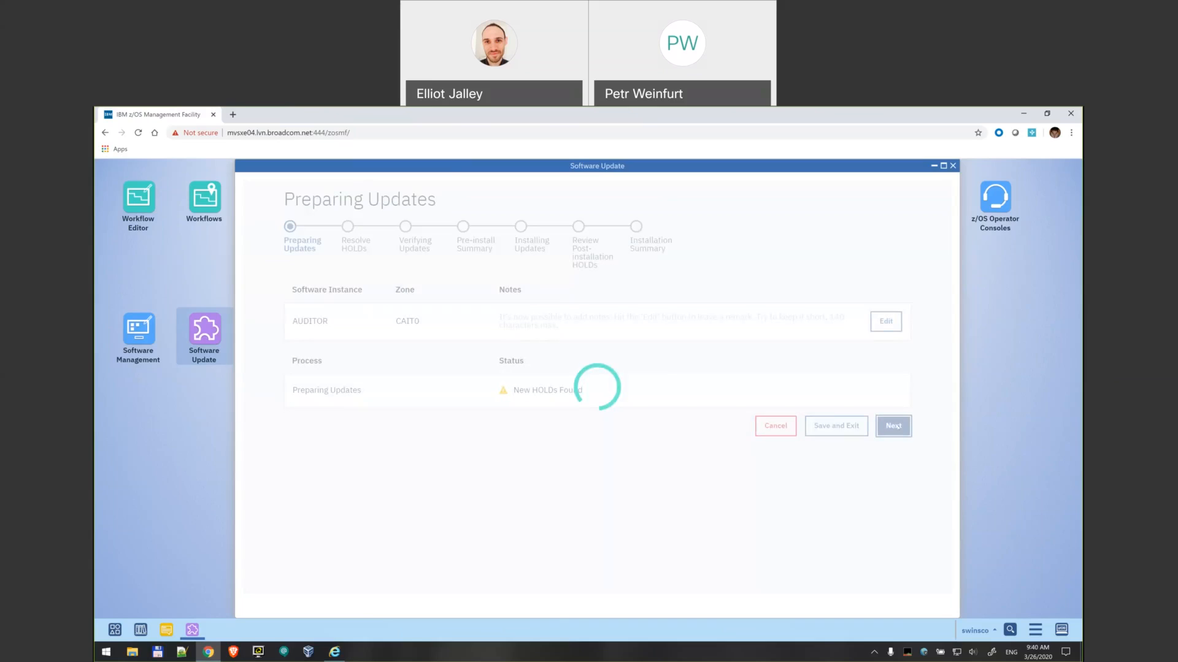
scroll(313, 329, "down", 1)
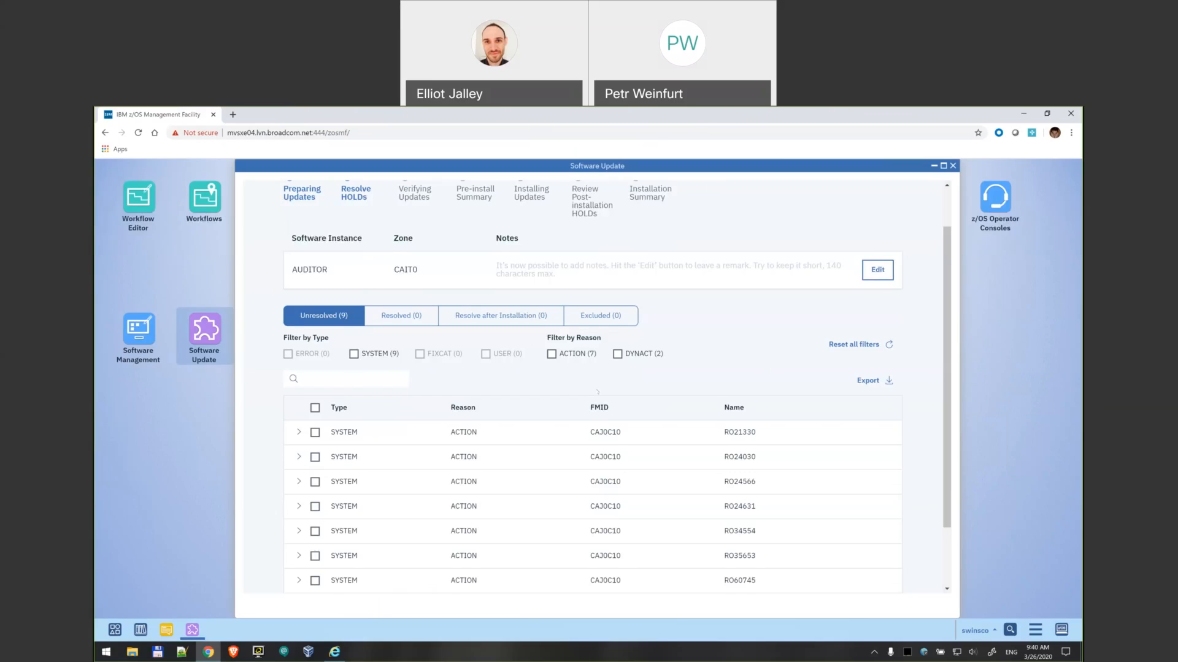
scroll(598, 392, "up", 2)
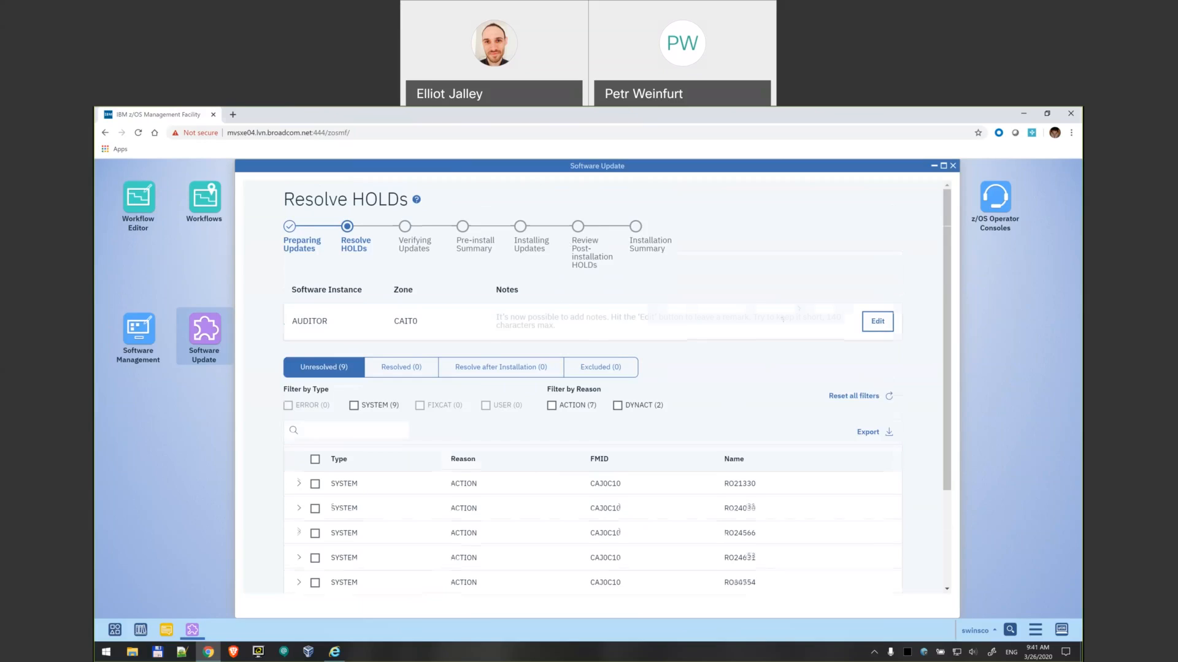
- Review the HOLD descriptions of RO21330, RO24030 and RO24566, and exclude update RO21330 from the installation
scroll(449, 350, "down", 1)
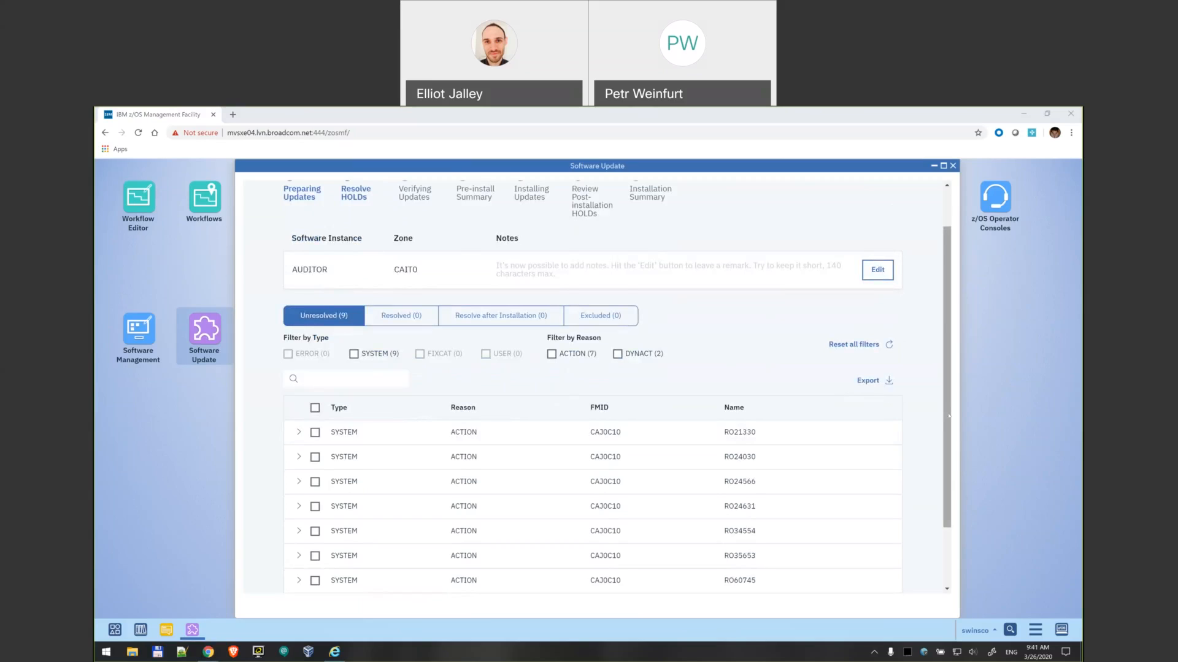
left_click_drag(947, 418, 948, 450)
scroll(573, 429, "down", 1)
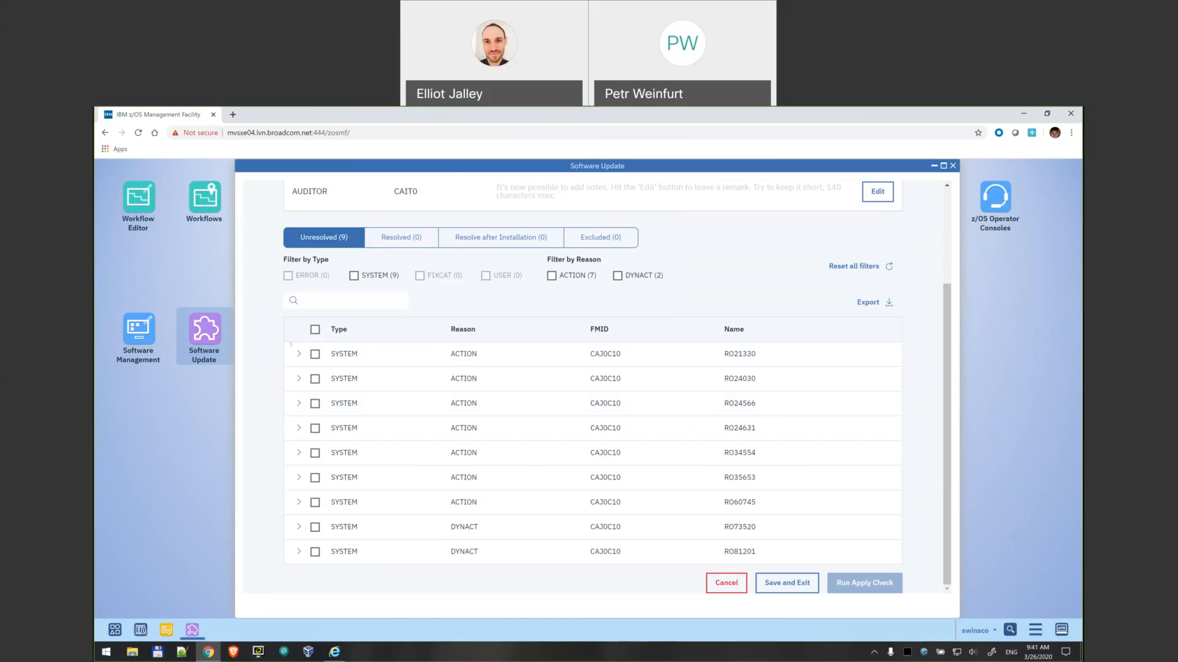
left_click(298, 354)
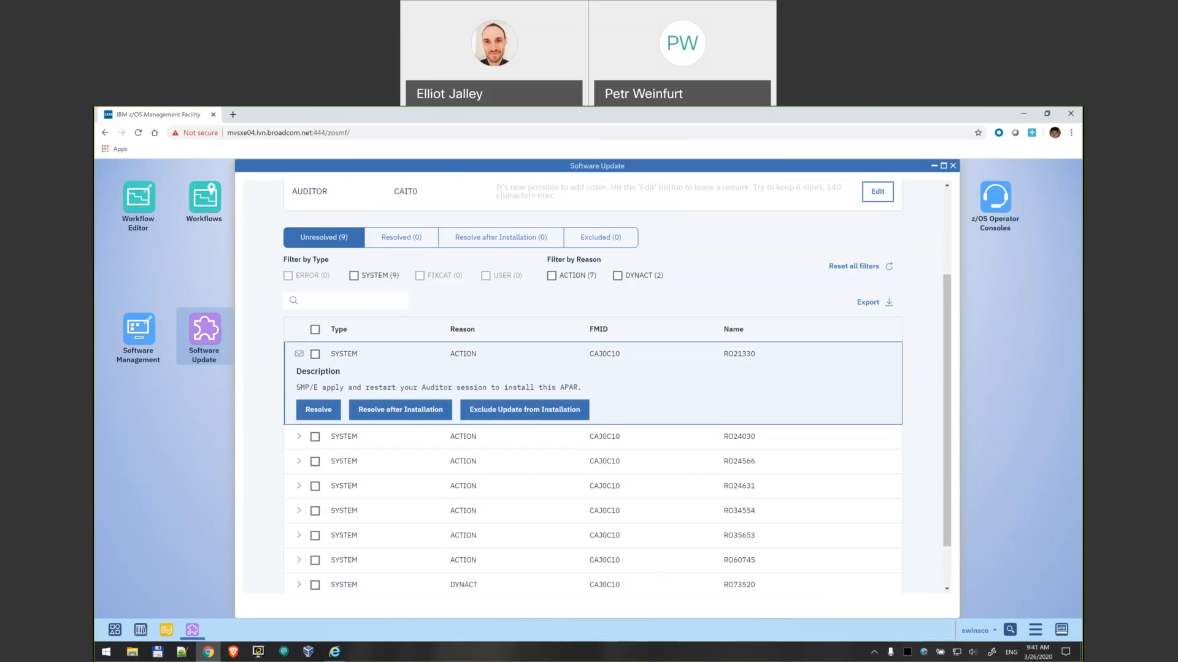
left_click(299, 437)
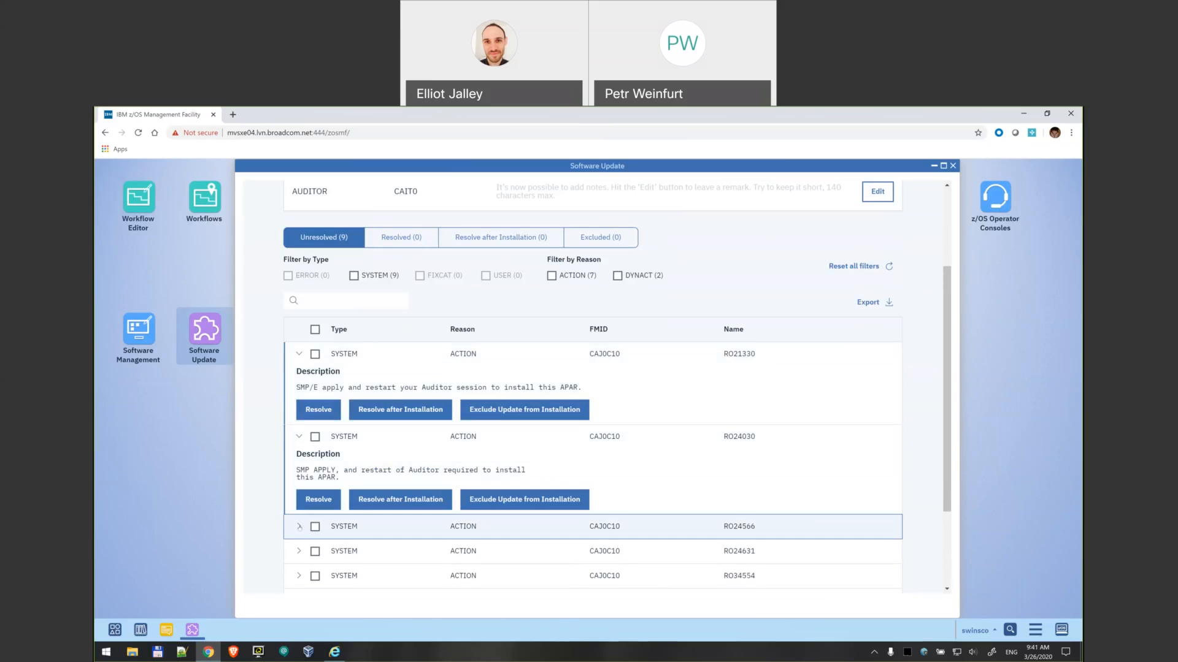
left_click(299, 527)
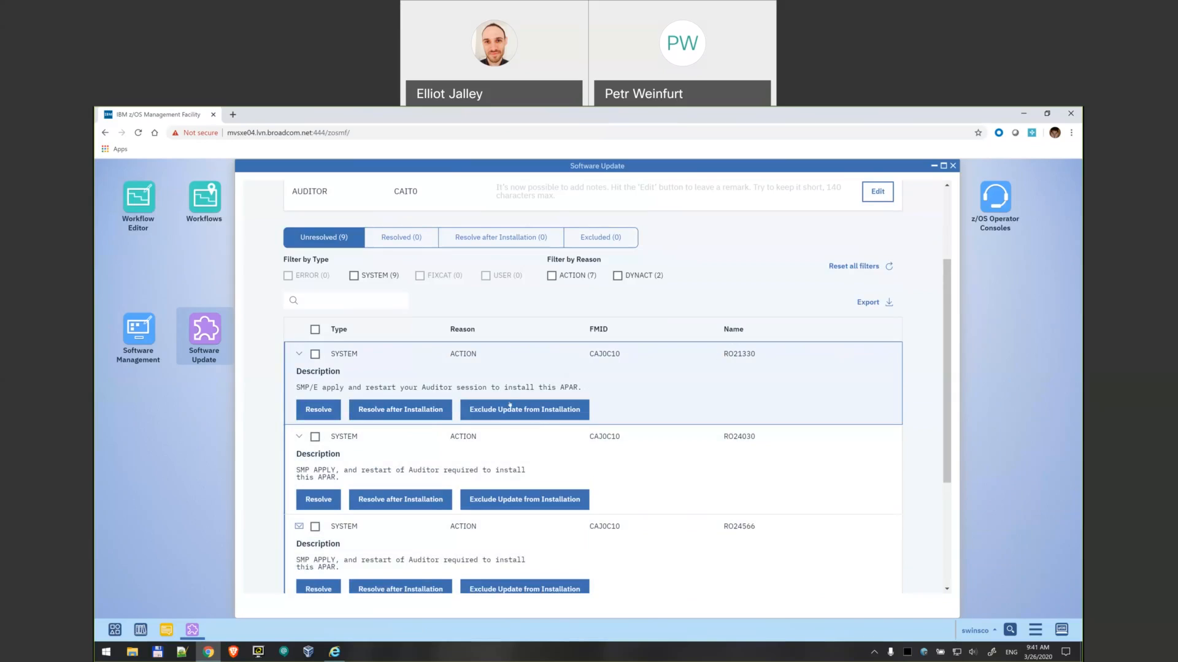
left_click(566, 408)
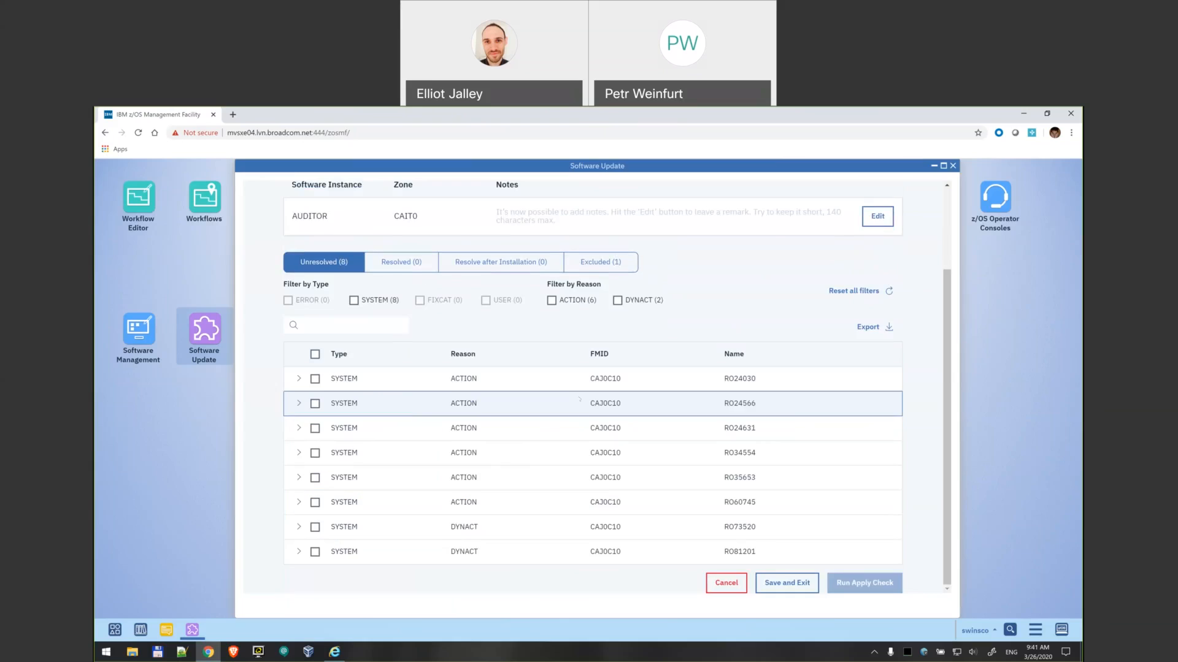
- Resolve the HOLDs of RO24030, RO24566, RO24631 and RO34554 together
left_click(315, 379)
left_click(315, 404)
left_click(315, 428)
left_click(315, 452)
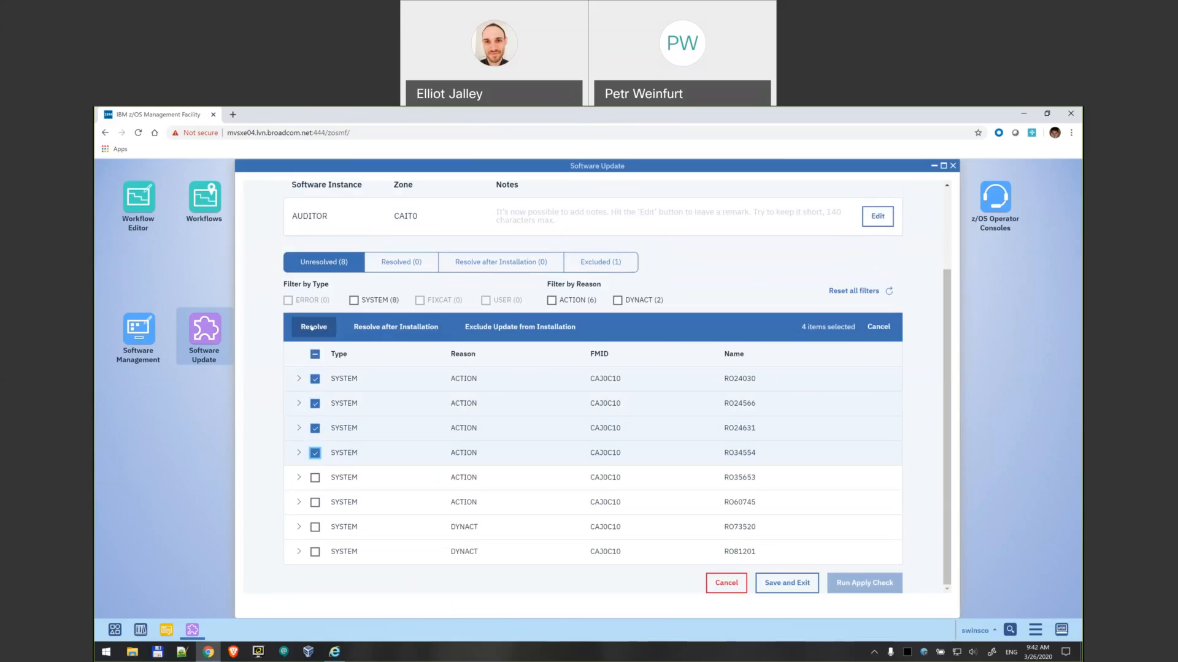
left_click(311, 328)
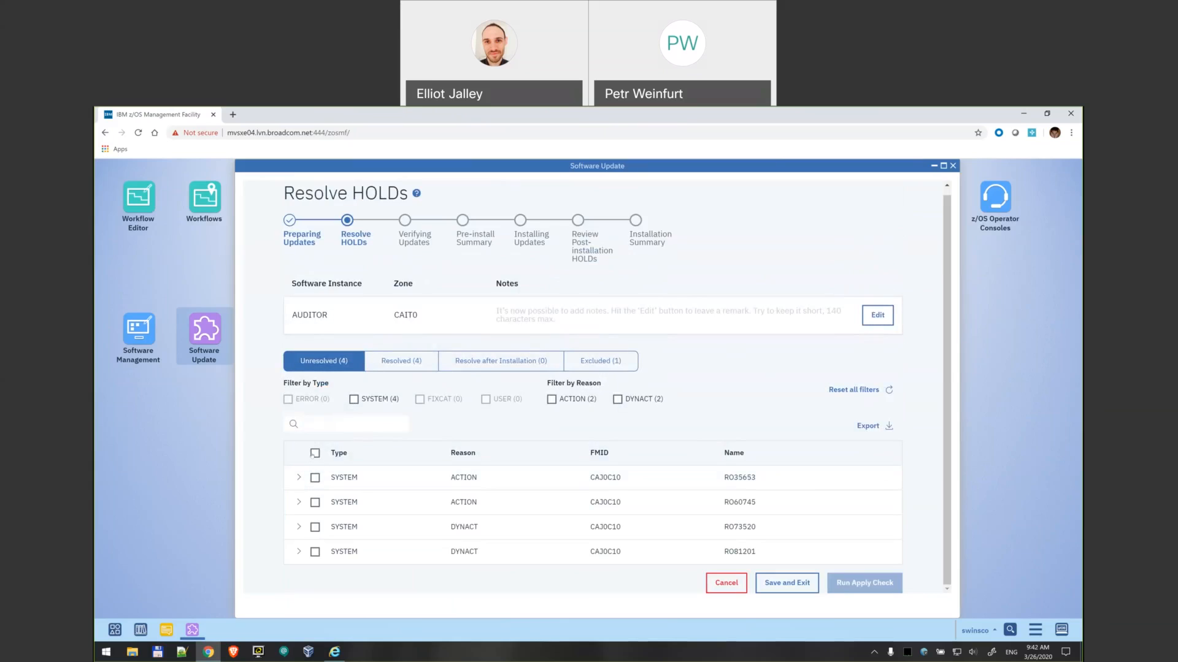
- Set all the remaining unresolved HOLDs to Resolve after Installation and run the Apply Check
left_click(314, 454)
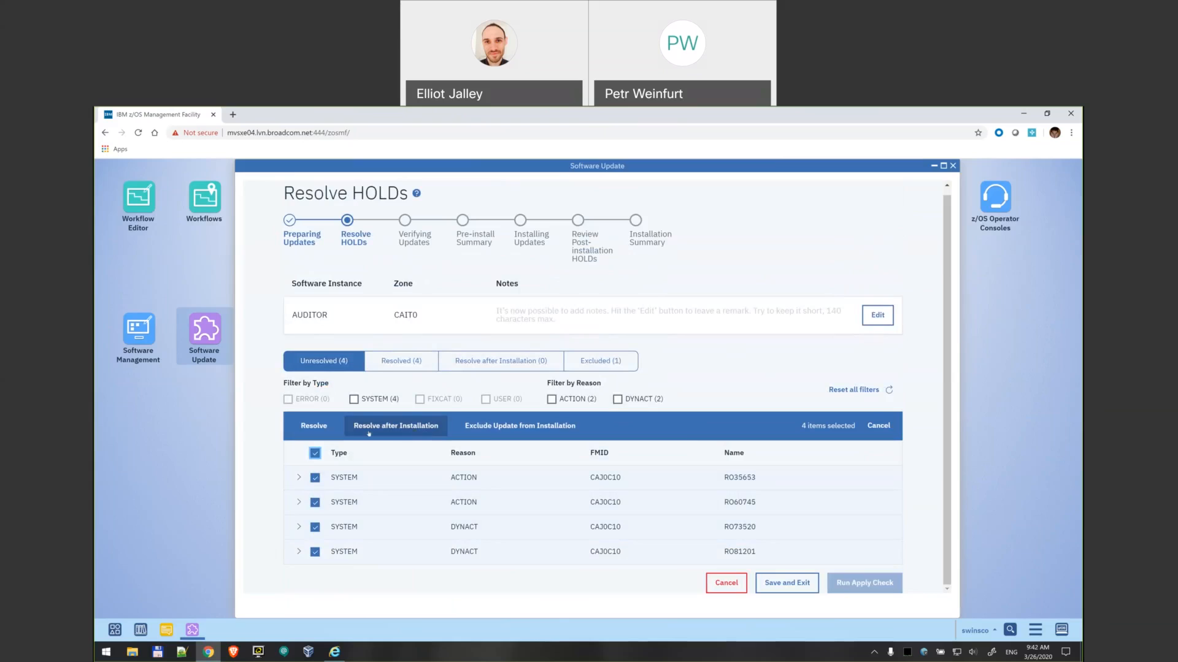
left_click(415, 428)
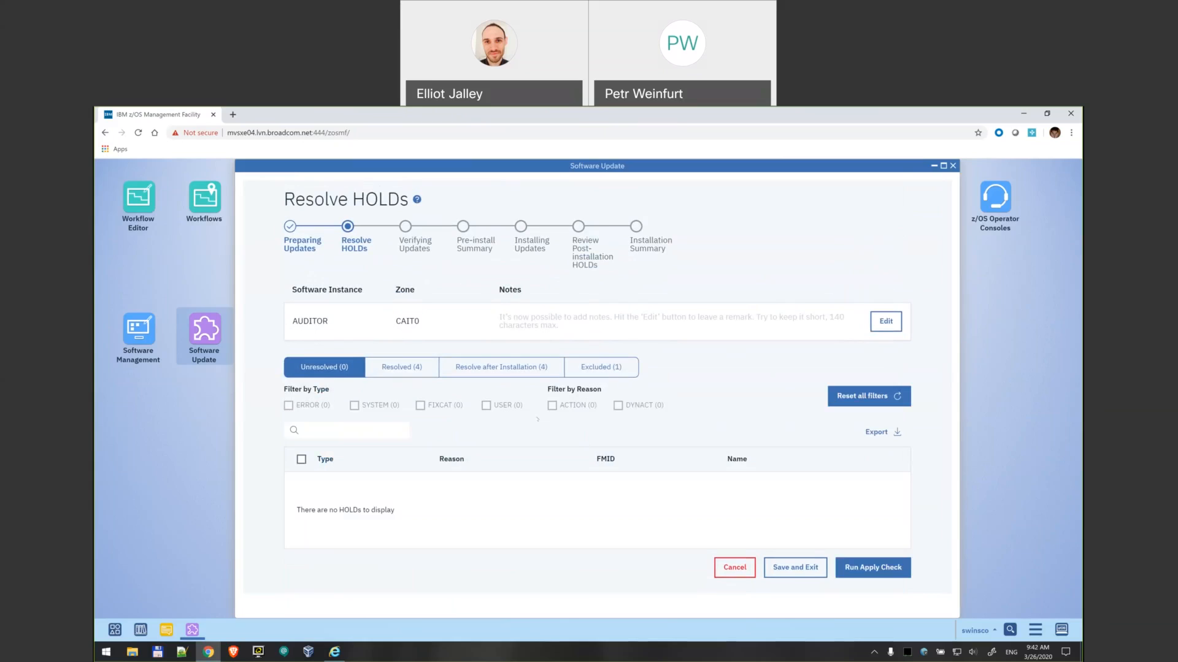
left_click(865, 396)
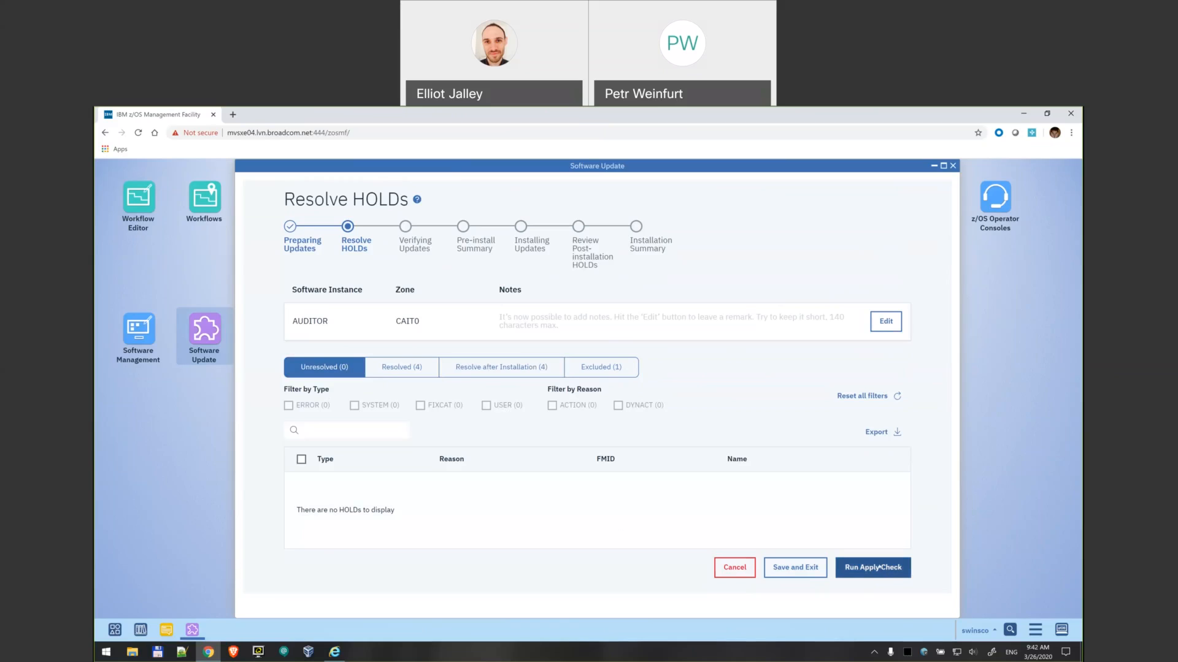
left_click(879, 567)
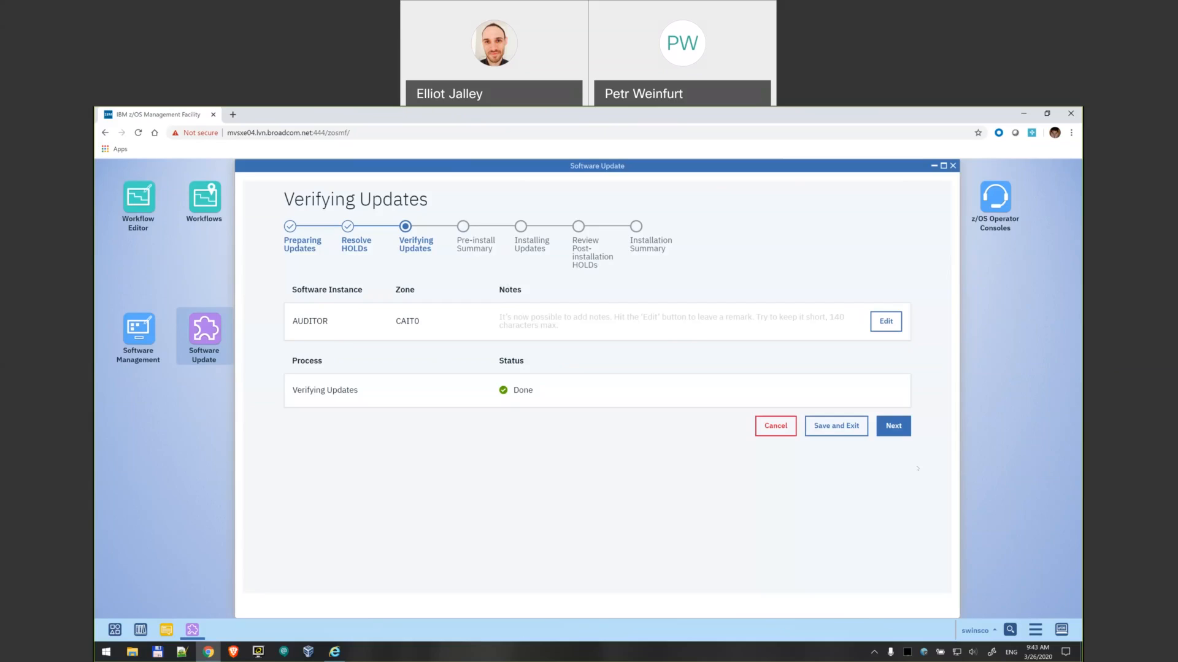
- Add the note "This is demo wizard" to the AUDITOR update, and save and exit the wizard
left_click(883, 322)
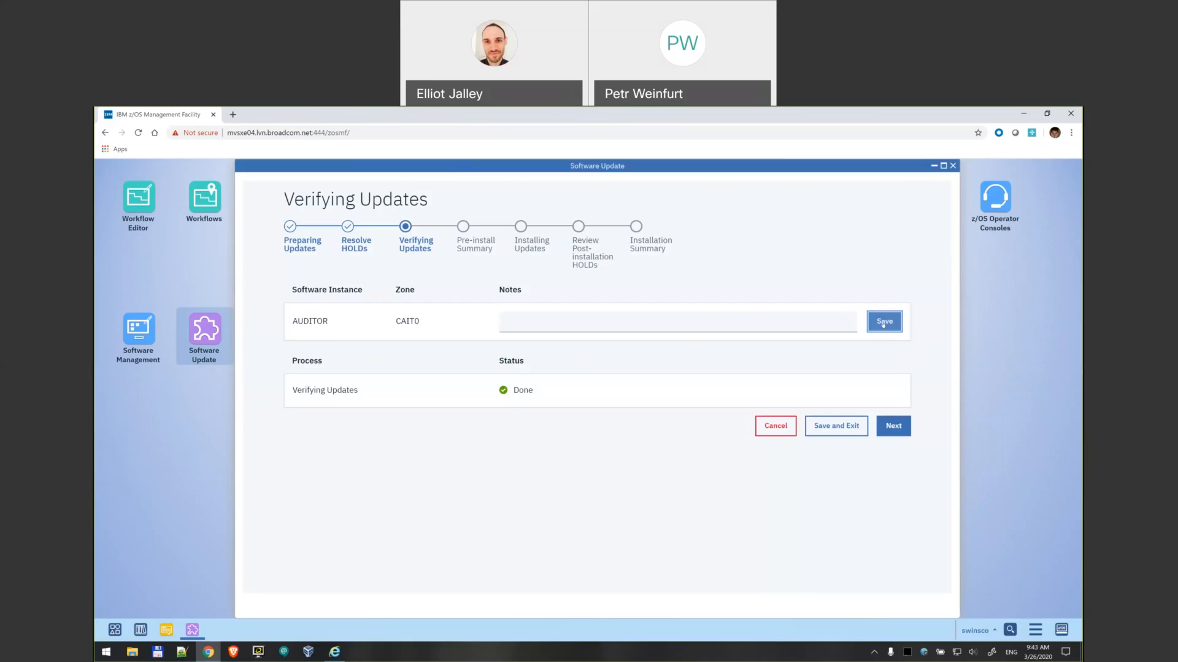
type("This")
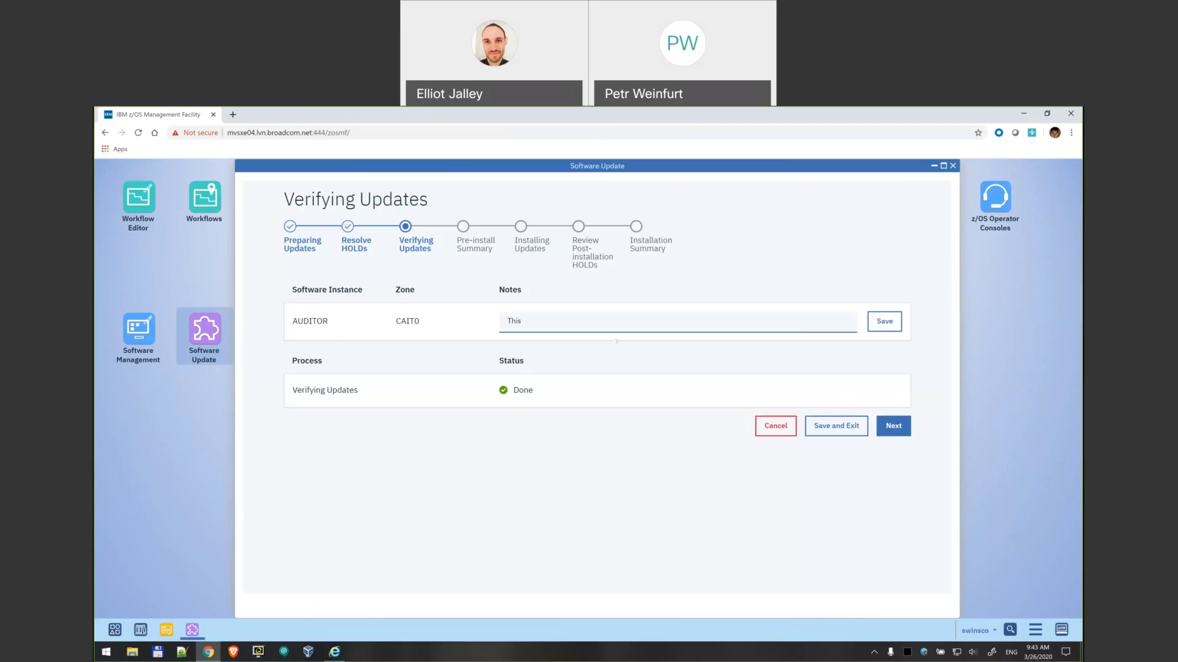
type(" is demo wizard")
key("Return")
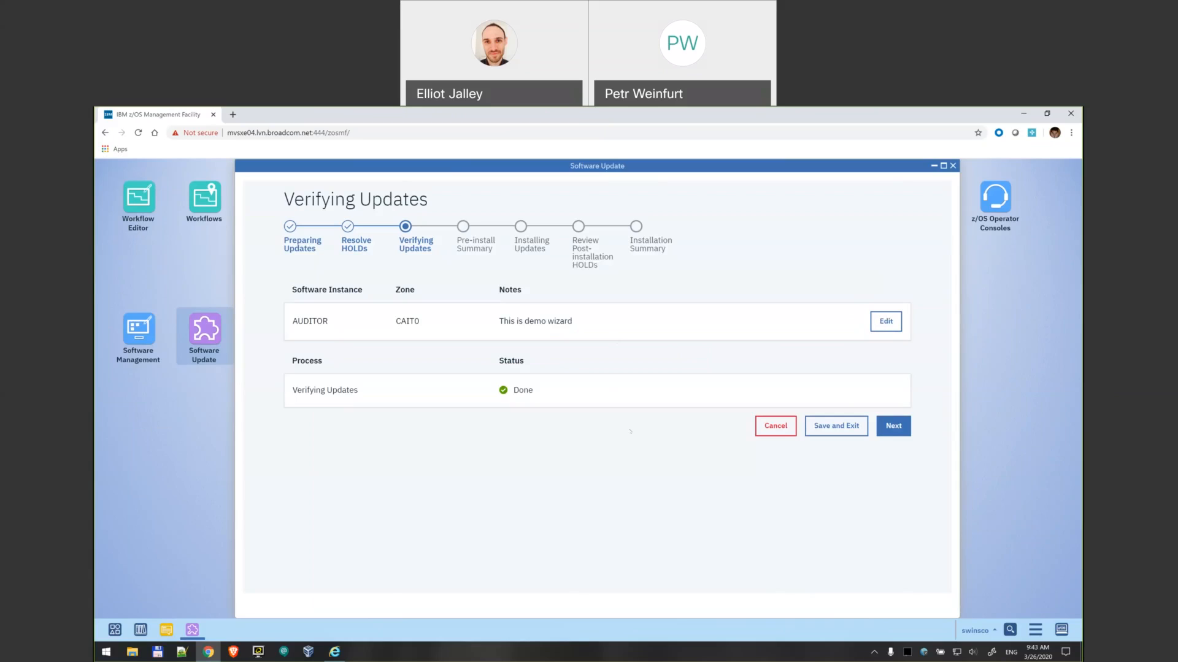
left_click(839, 423)
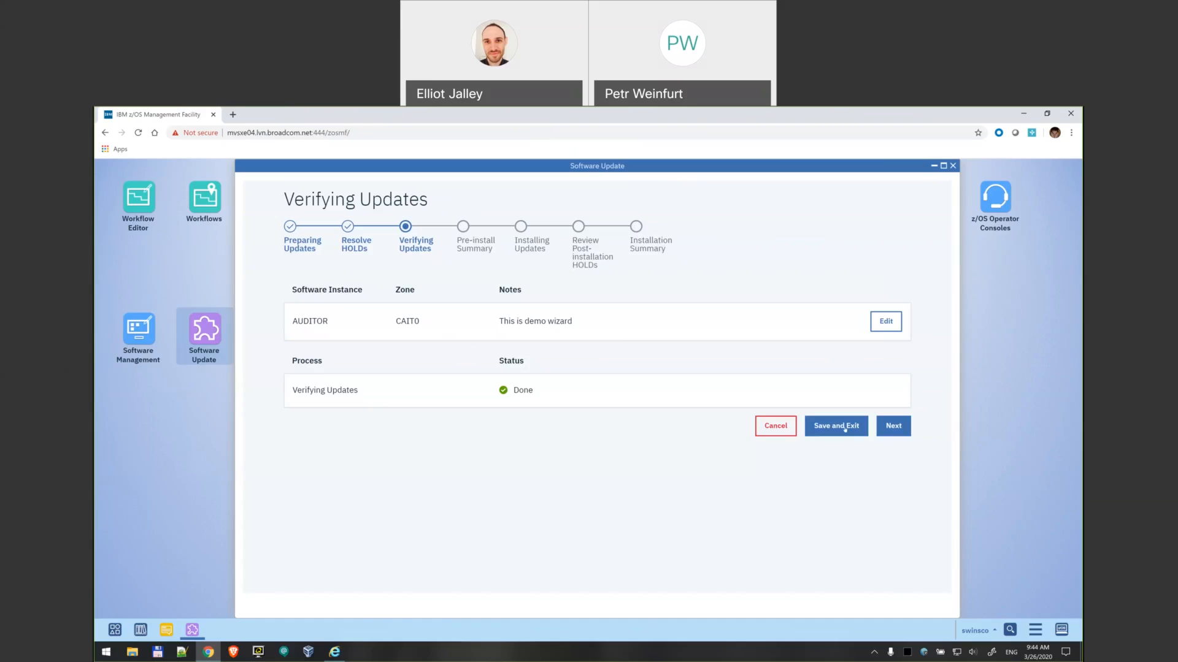
left_click(846, 428)
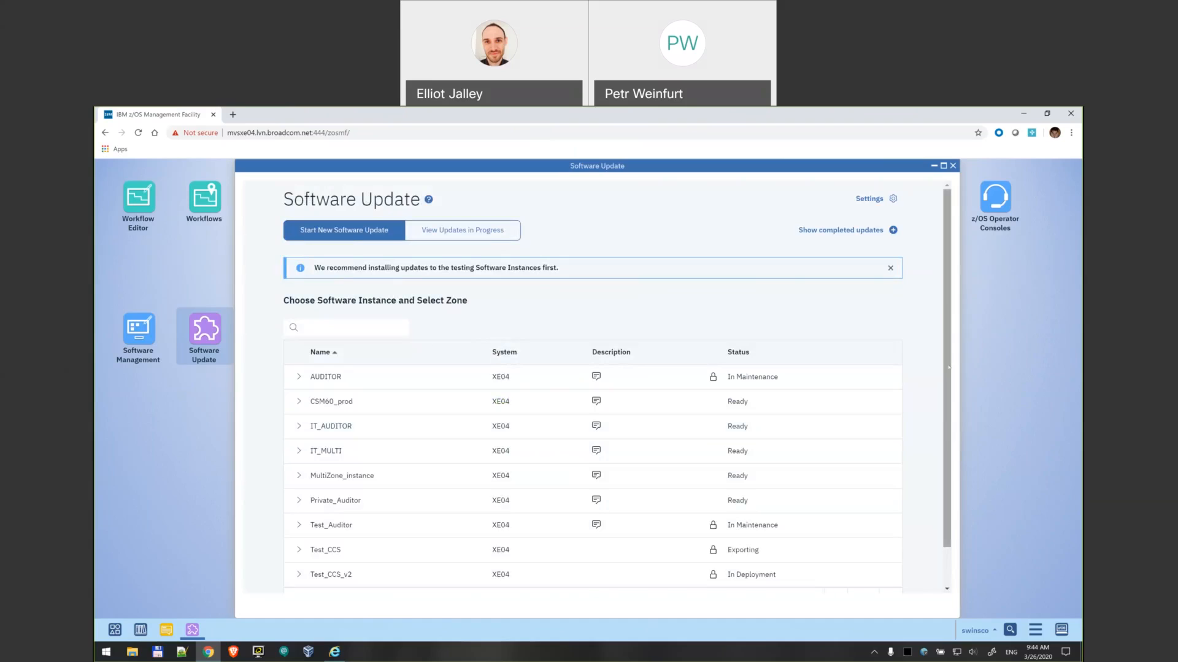
- Open the list of updates in progress and read the notes of Test_Auditor and AUDITOR
scroll(948, 368, "down", 2)
scroll(889, 331, "up", 2)
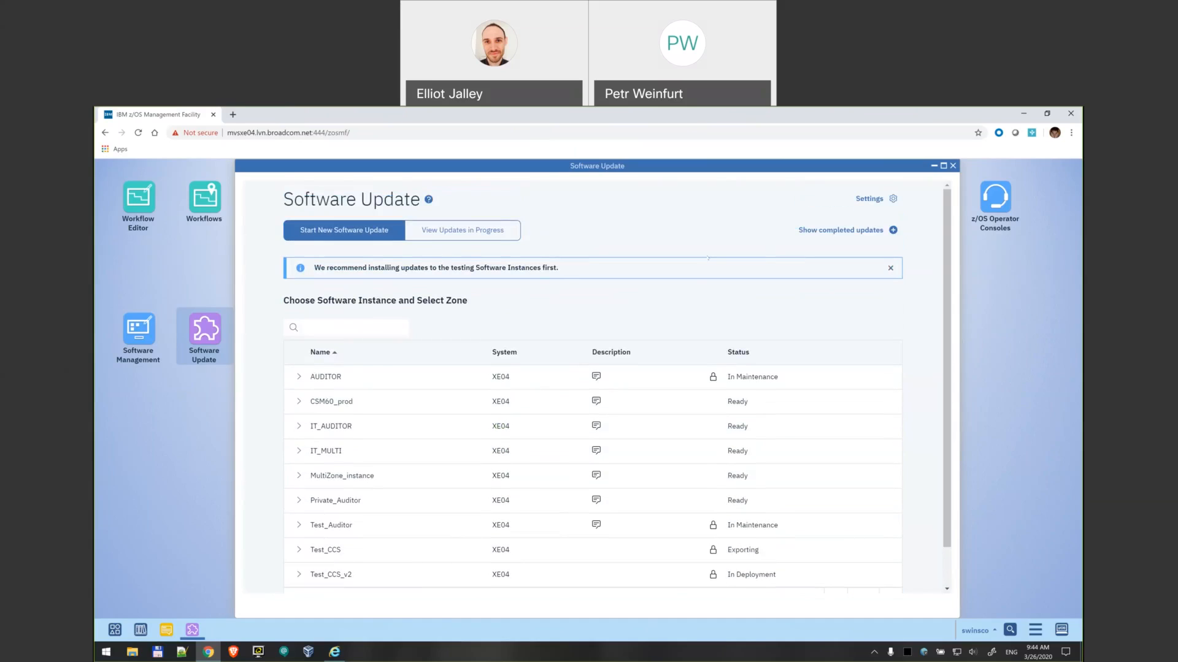
left_click(496, 230)
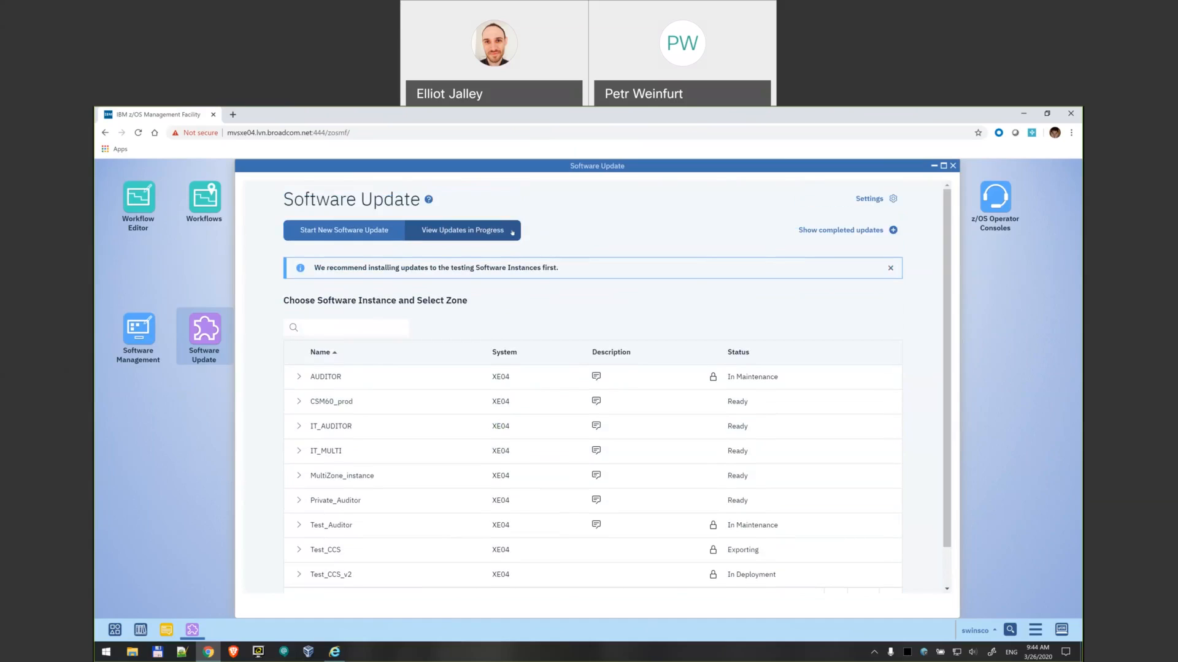
left_click(476, 230)
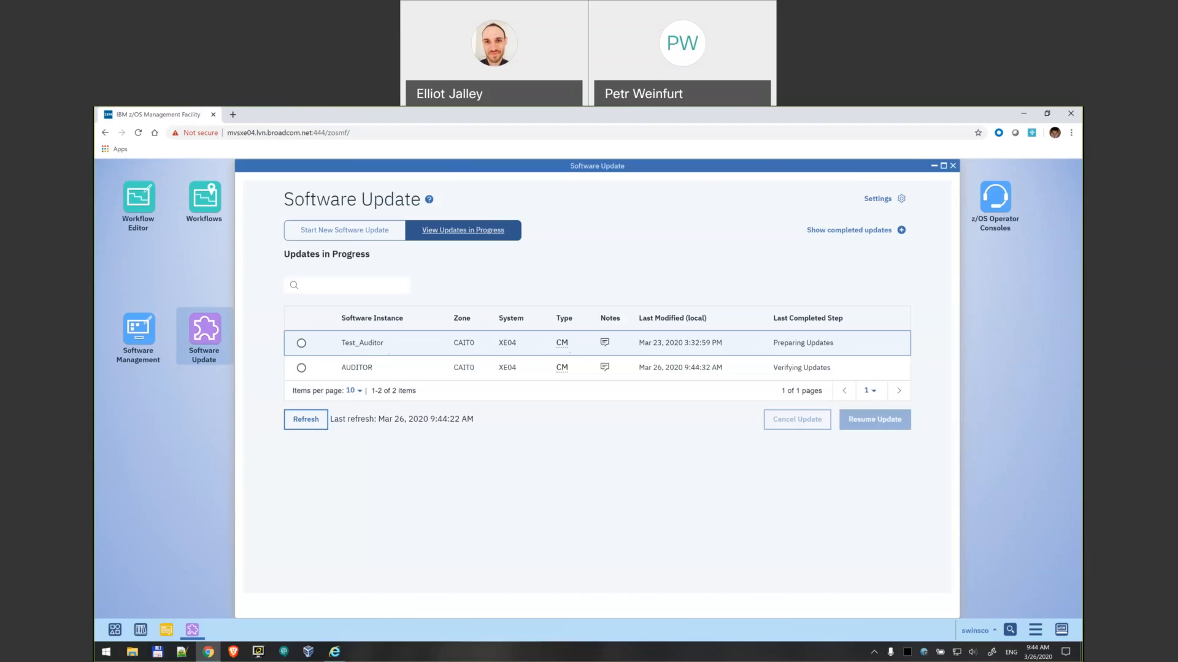
mouse_move(604, 342)
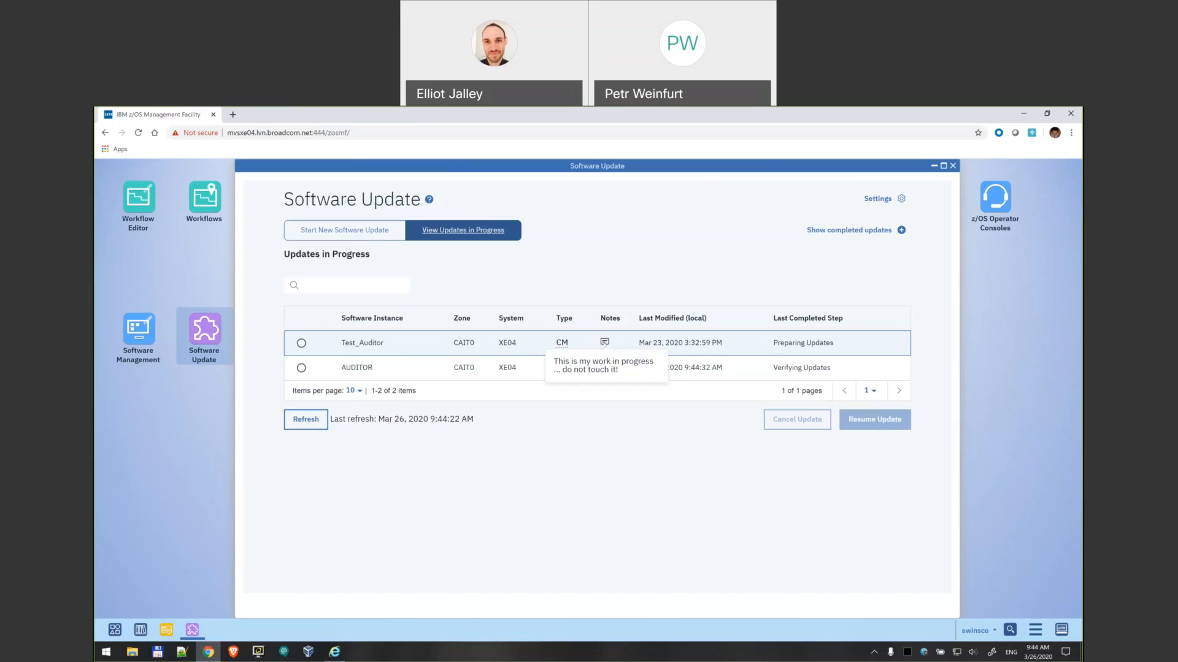
mouse_move(605, 368)
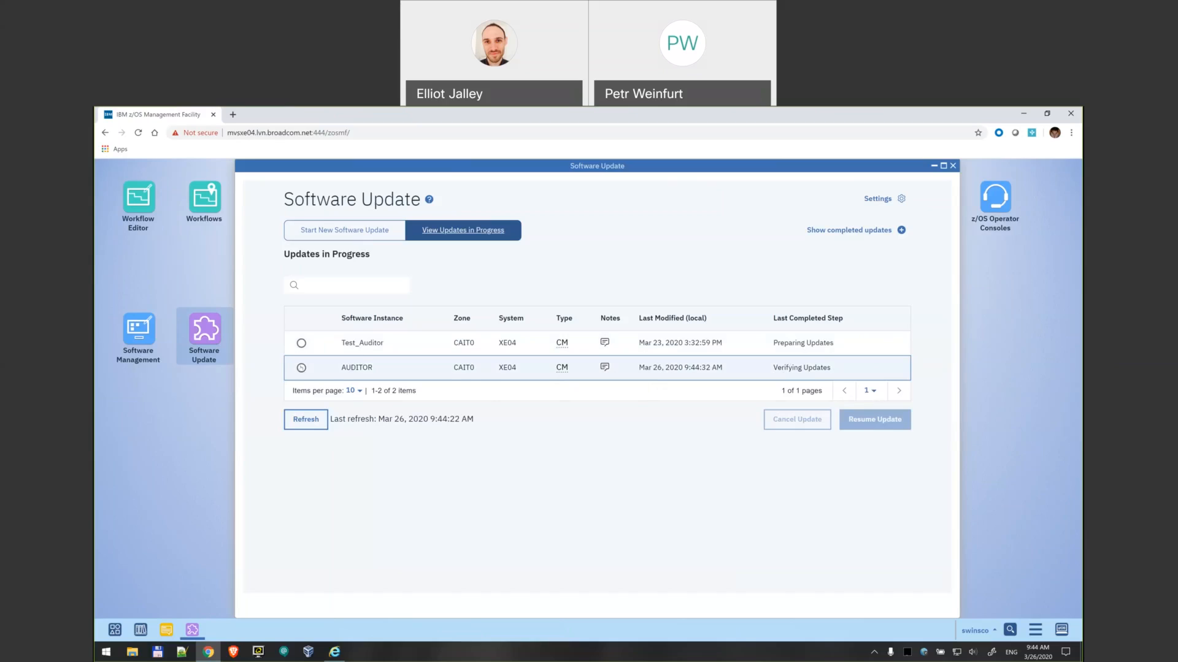
- Resume the AUDITOR update without rerunning the APPLY CHECK and advance to the Pre-install Summary stage
left_click(302, 368)
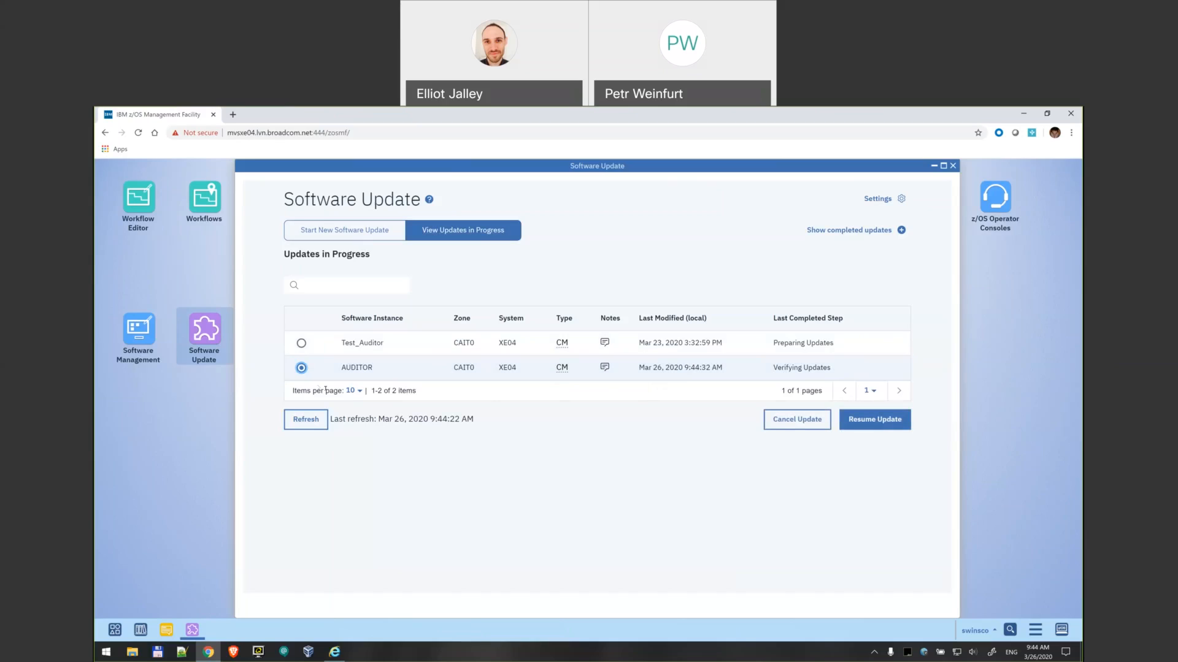
left_click(899, 420)
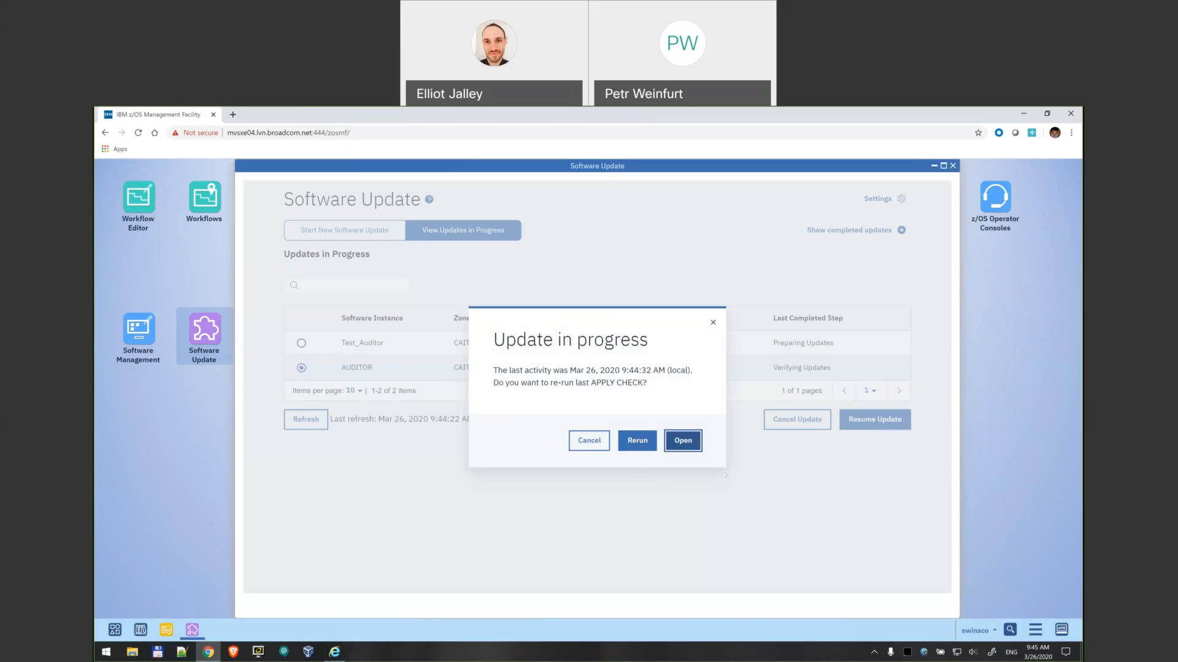
left_click(691, 444)
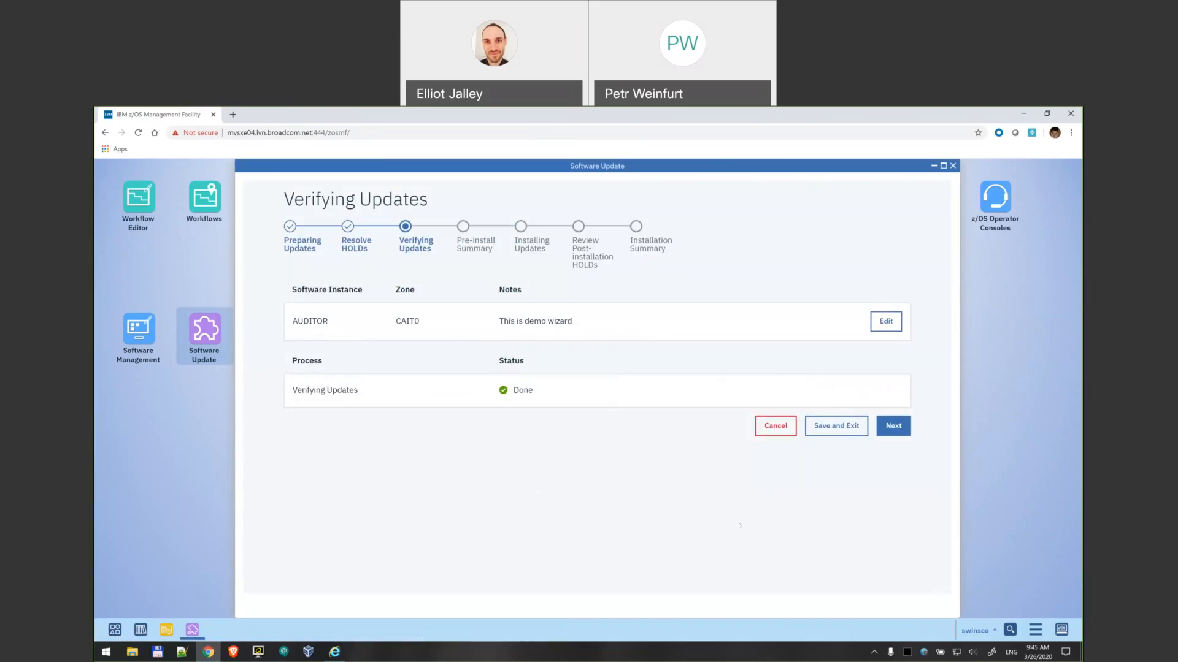
left_click(892, 426)
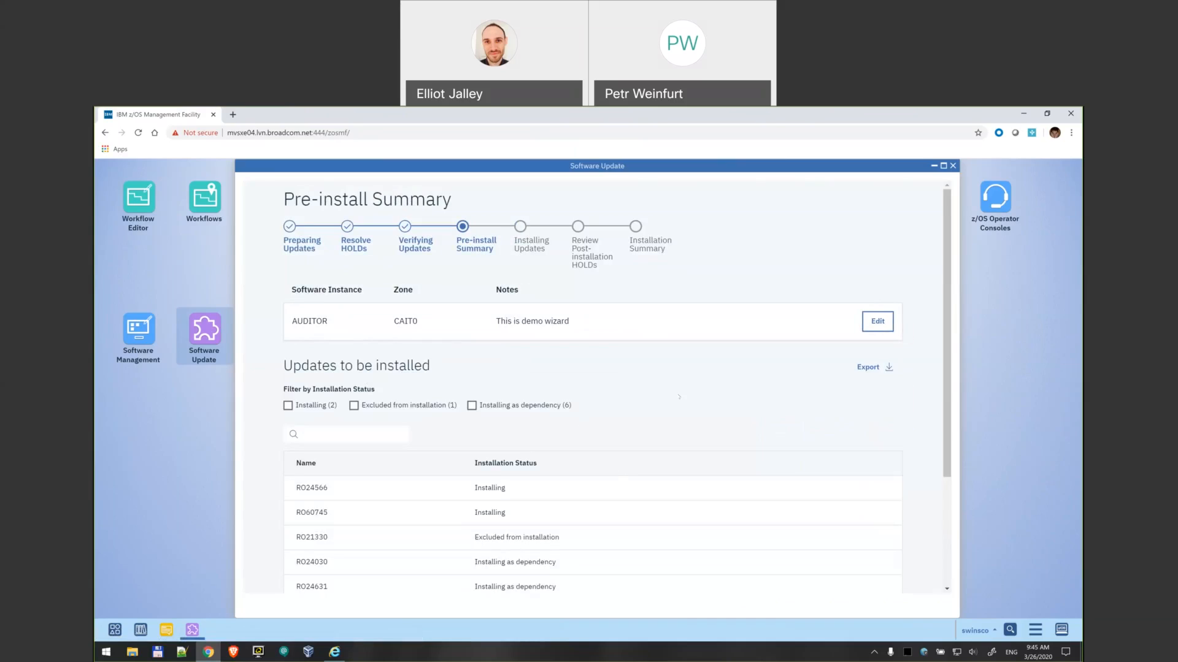
- Filter the updates by Excluded from installation, by Installing as dependency alone, and by Installing together with Installing as dependency
scroll(679, 397, "down", 1)
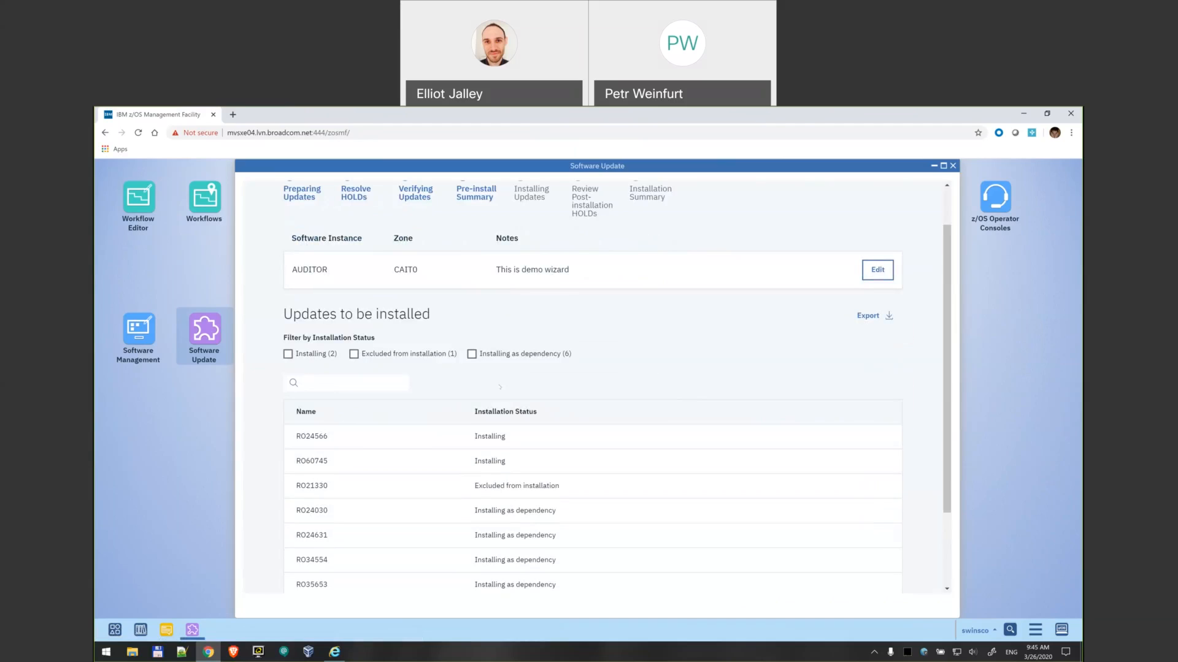
scroll(484, 383, "down", 1)
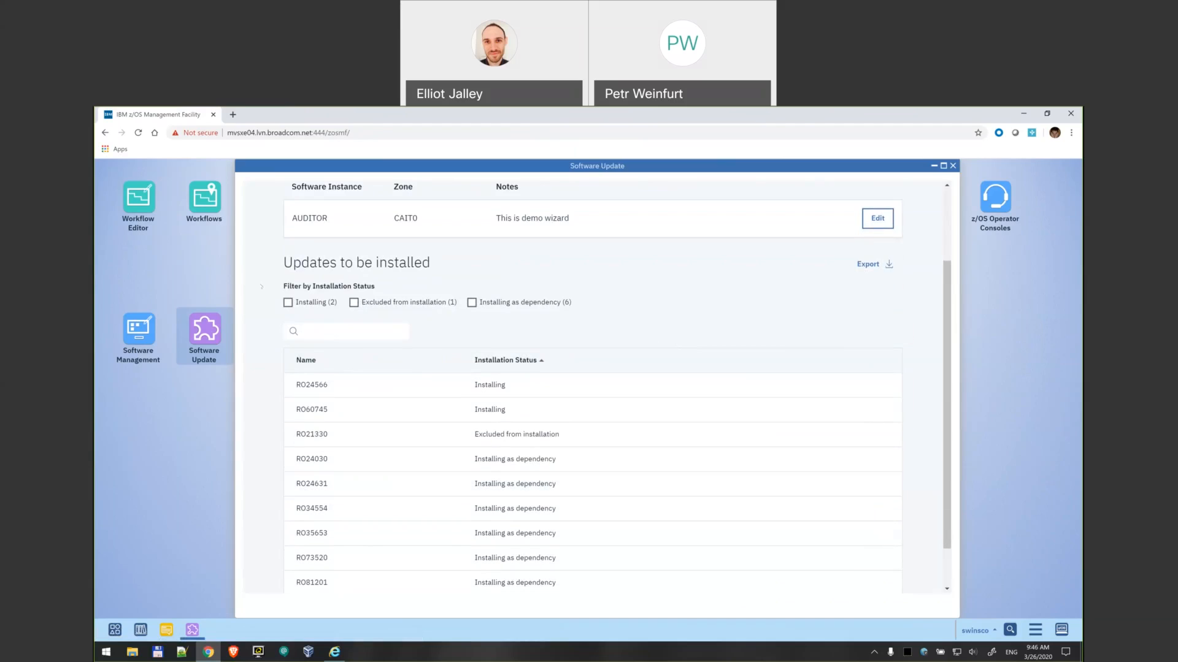
left_click(354, 302)
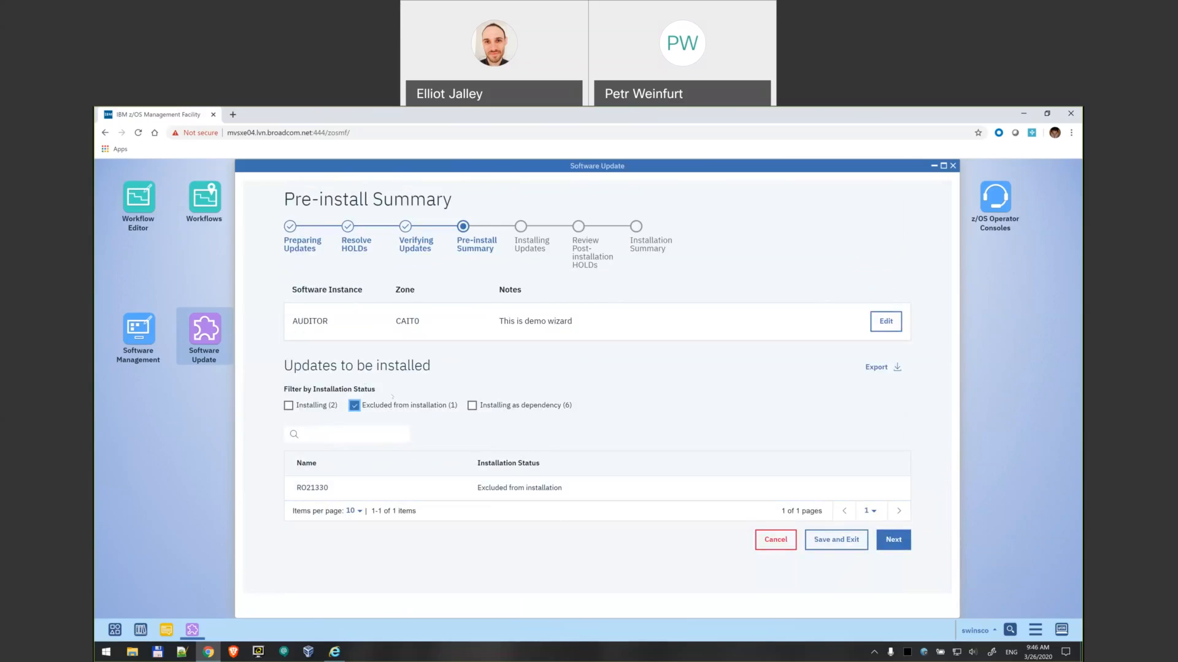
left_click(472, 405)
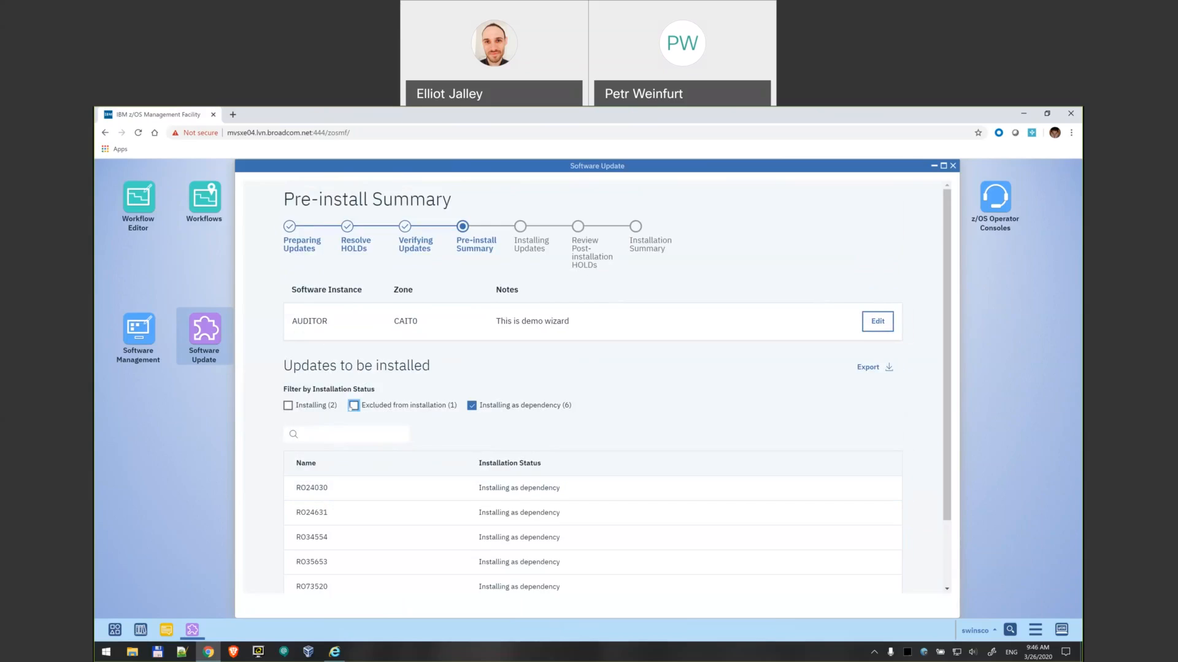
scroll(506, 534, "down", 2)
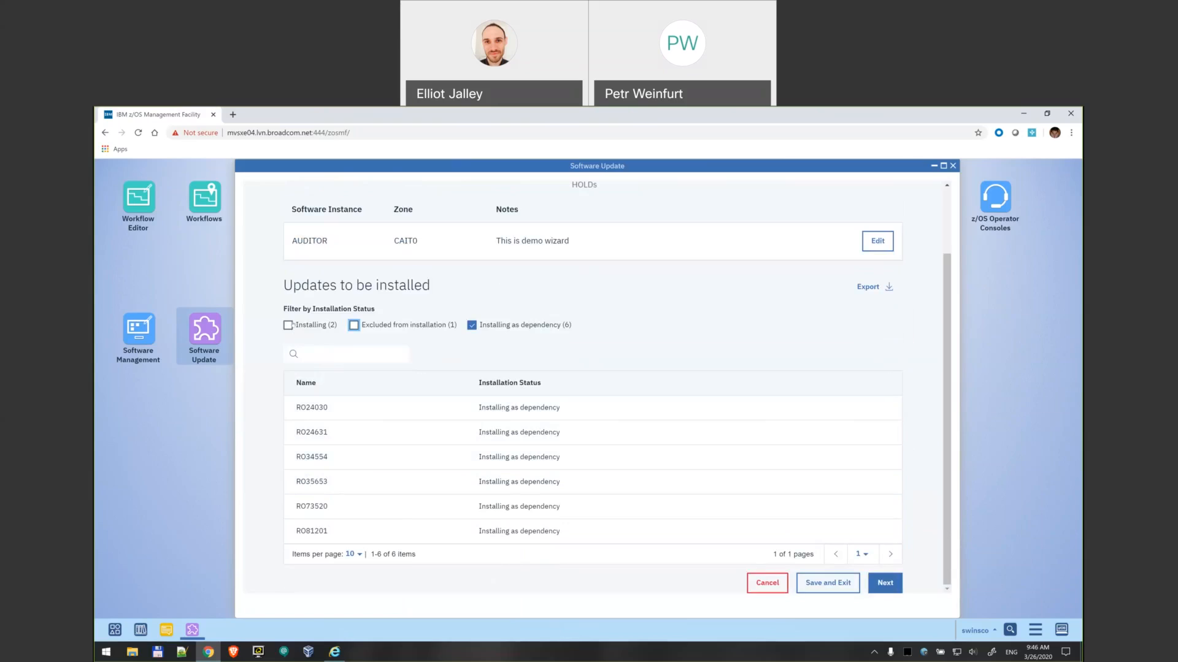
left_click(288, 325)
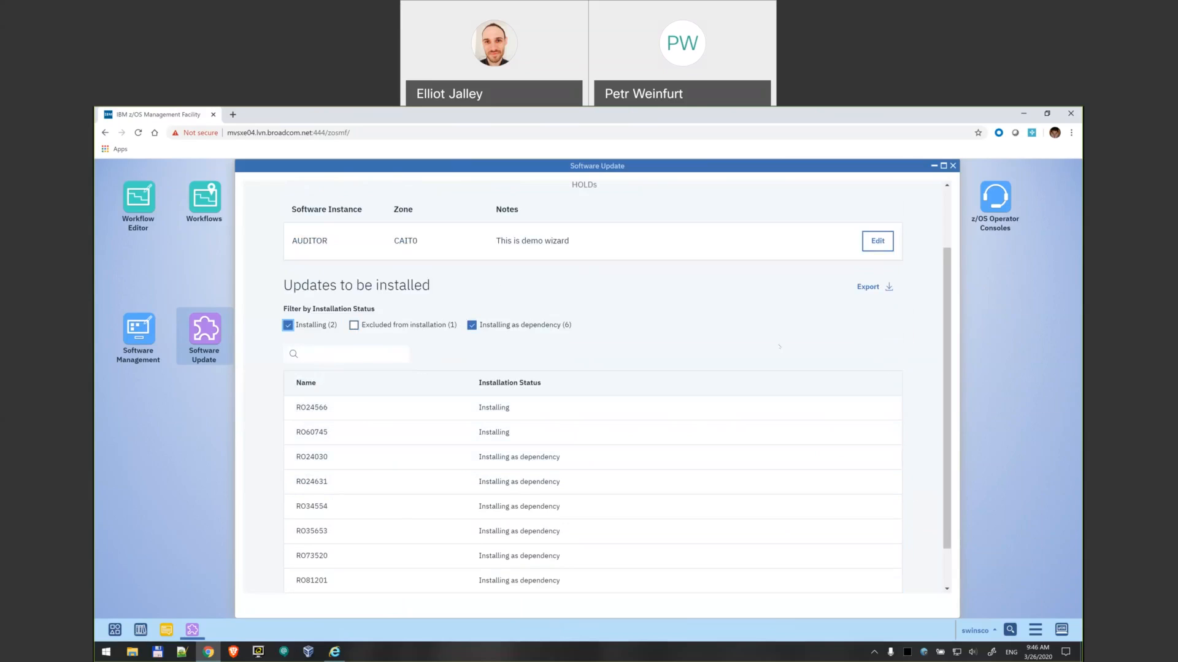
- Export all SMP/E output from the Pre-install Summary
scroll(776, 362, "up", 2)
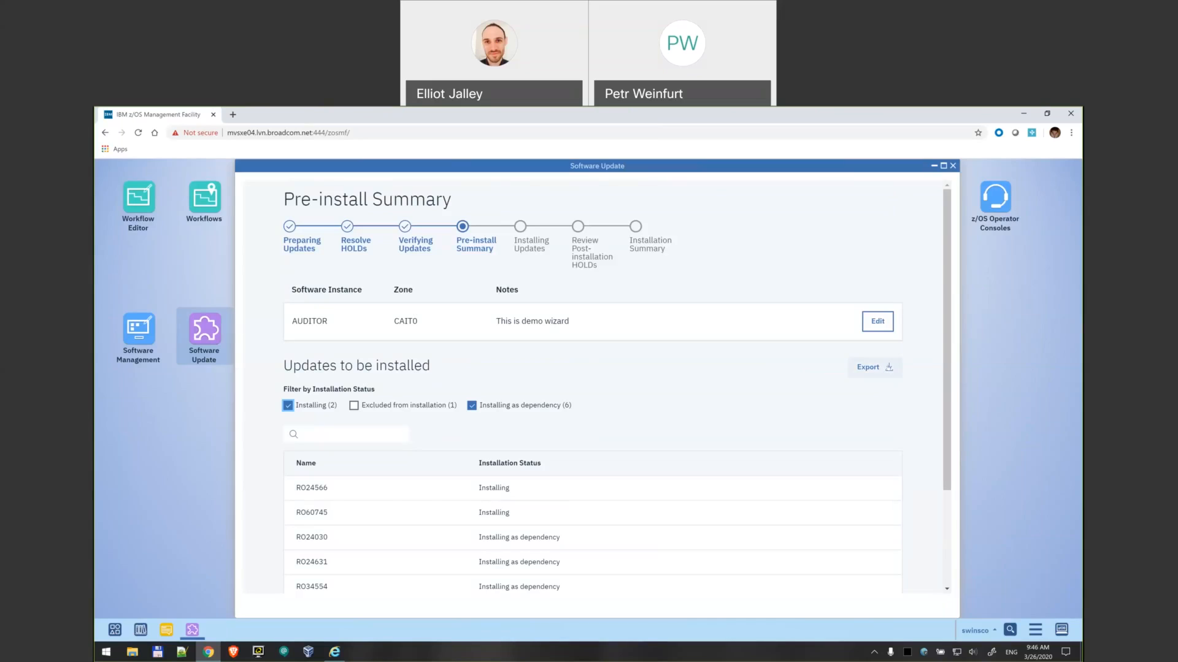
left_click(879, 369)
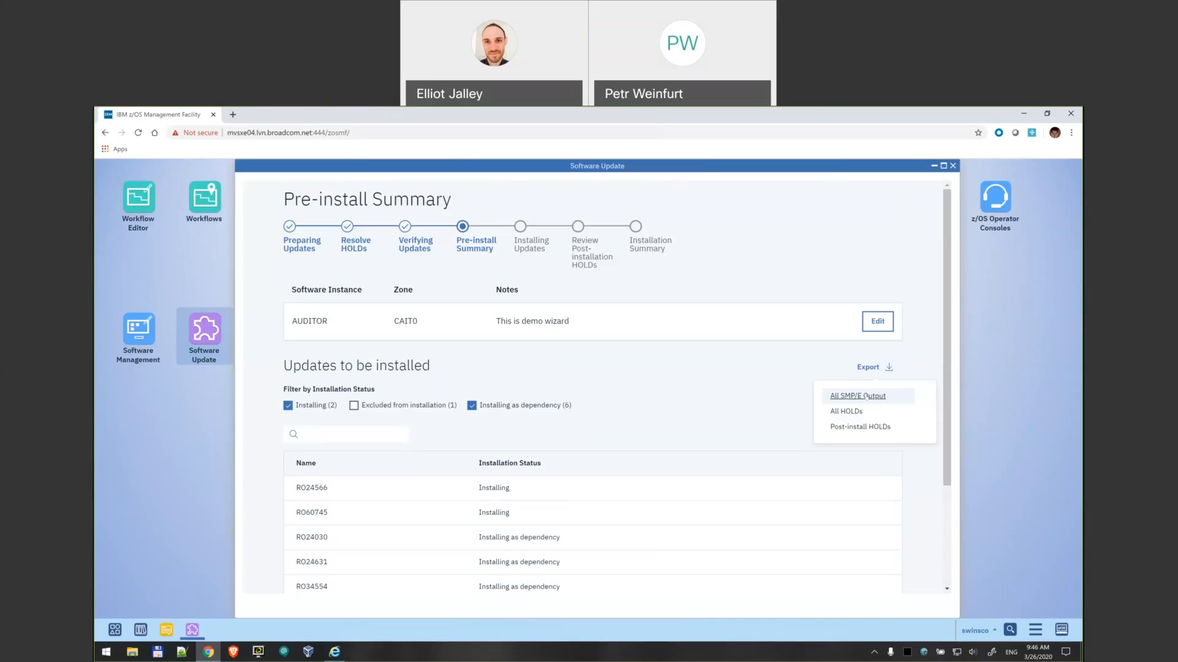
left_click(871, 396)
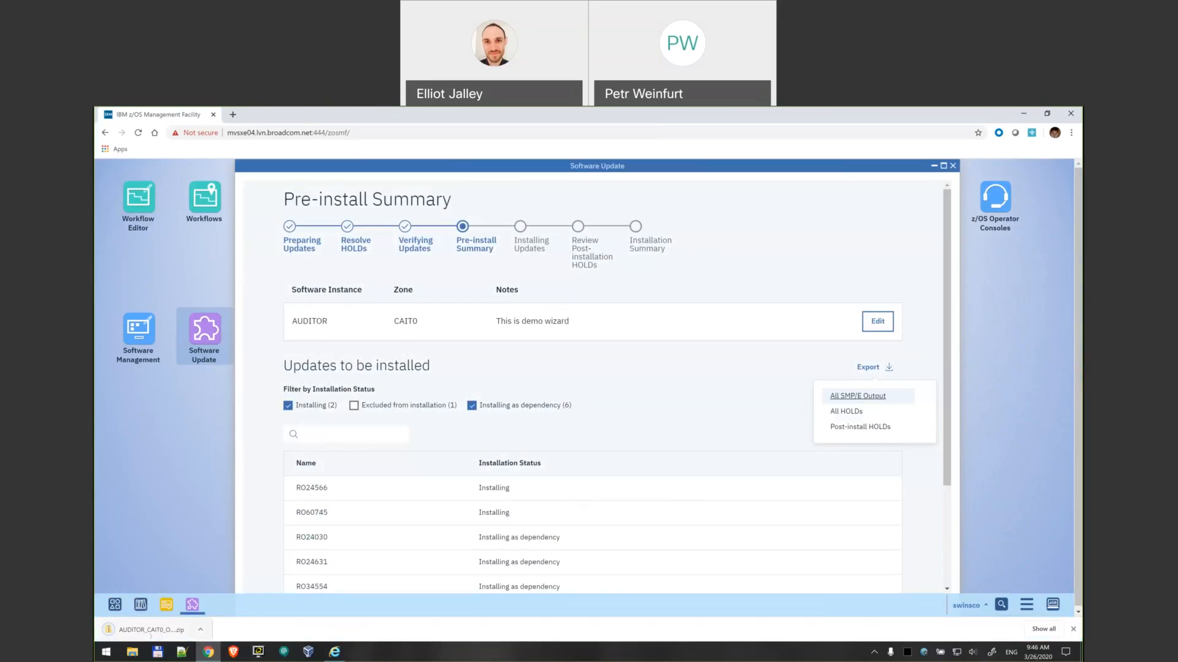
- Open the exported zip and read SMPOUT.txt in its 003_VERIFYING_UPDATES folder, then close the file and archive
left_click(147, 630)
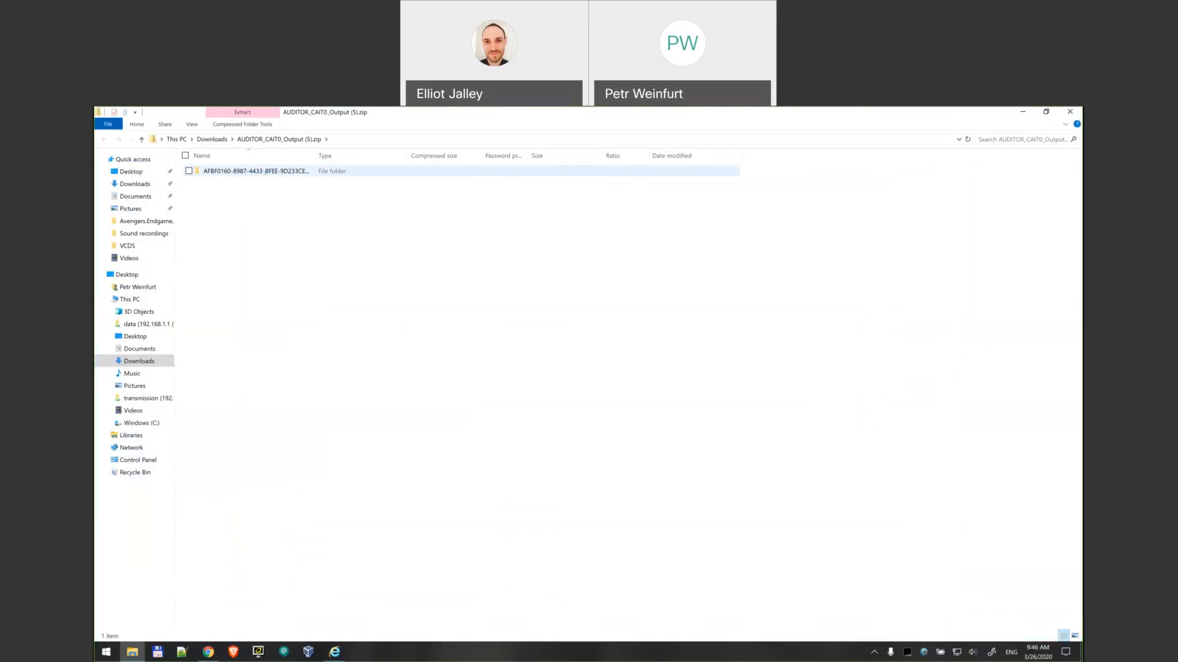
double_click(253, 174)
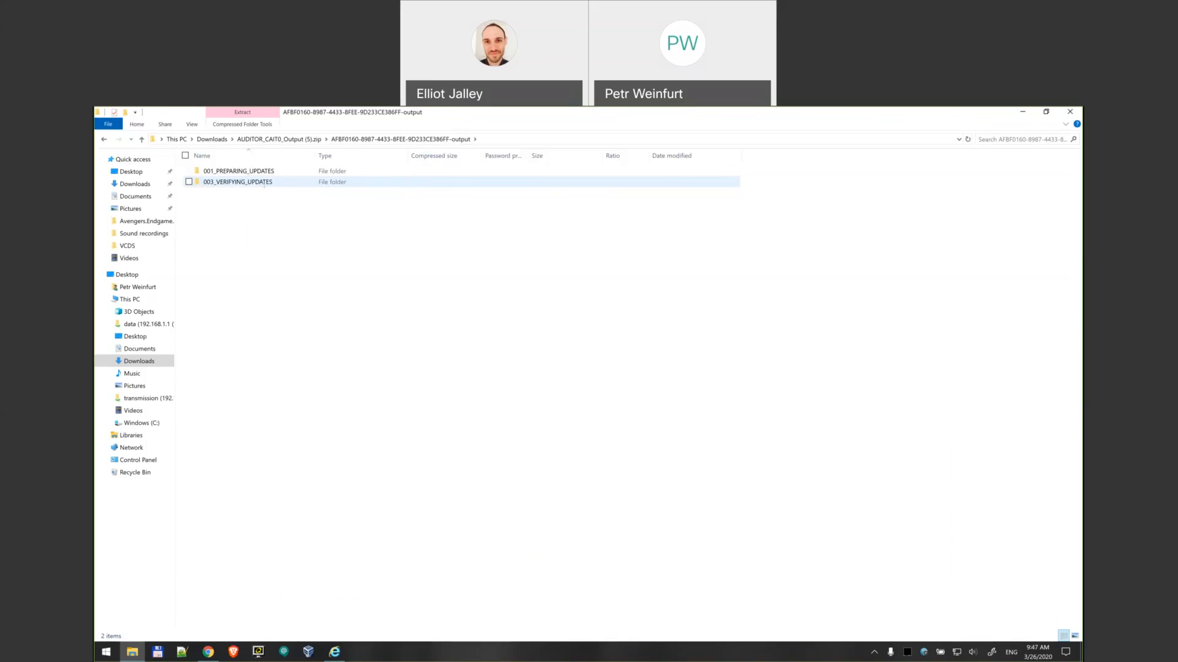
double_click(264, 182)
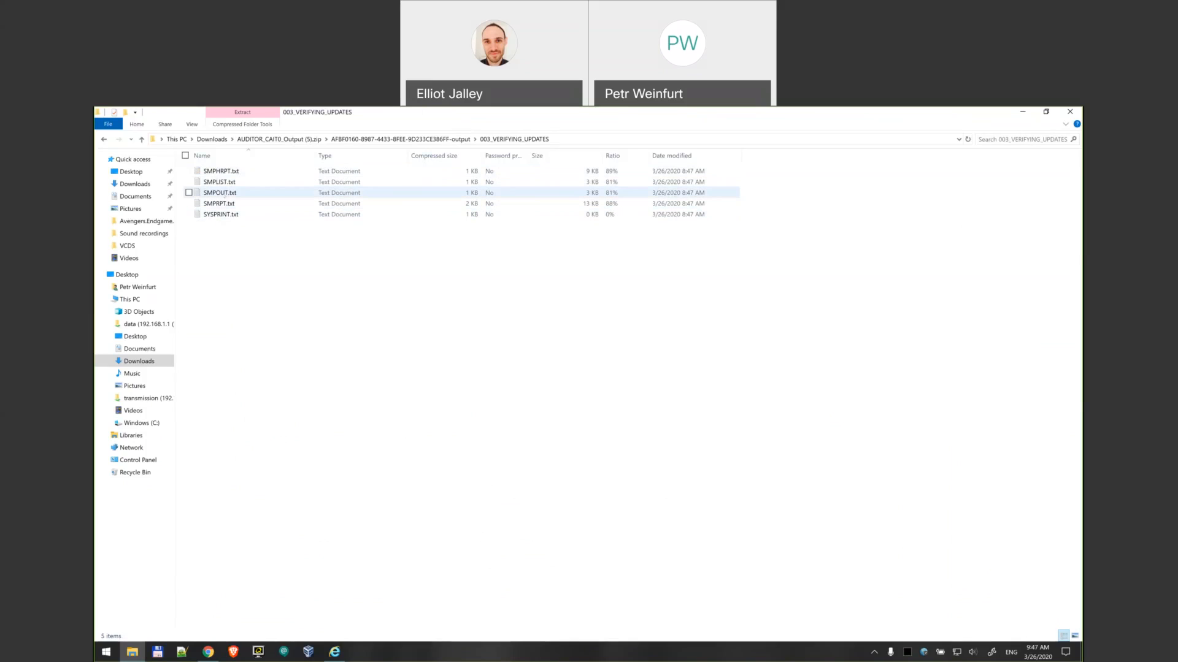
left_click(228, 192)
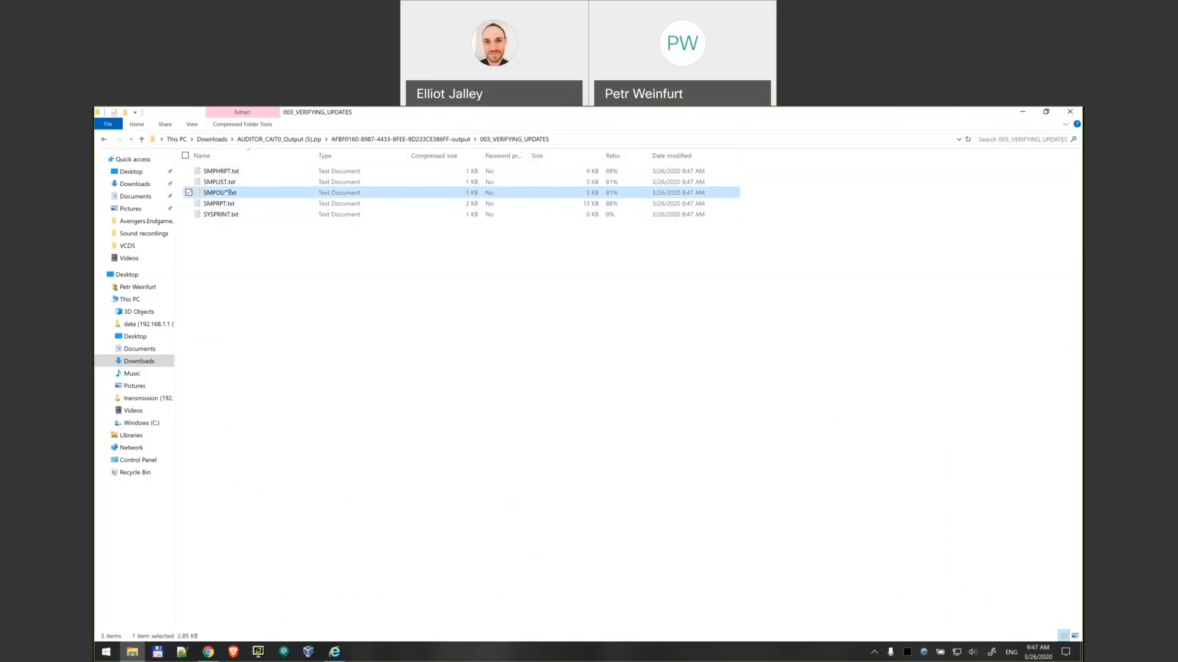
double_click(228, 192)
scroll(398, 374, "down", 4)
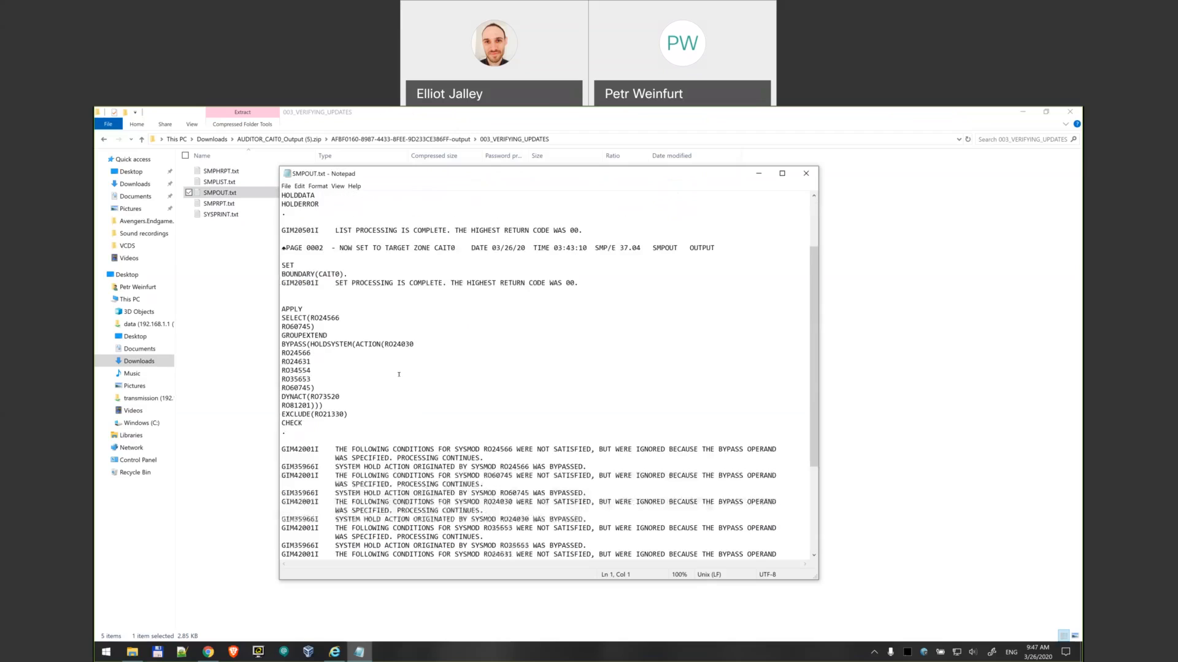
scroll(422, 378, "down", 2)
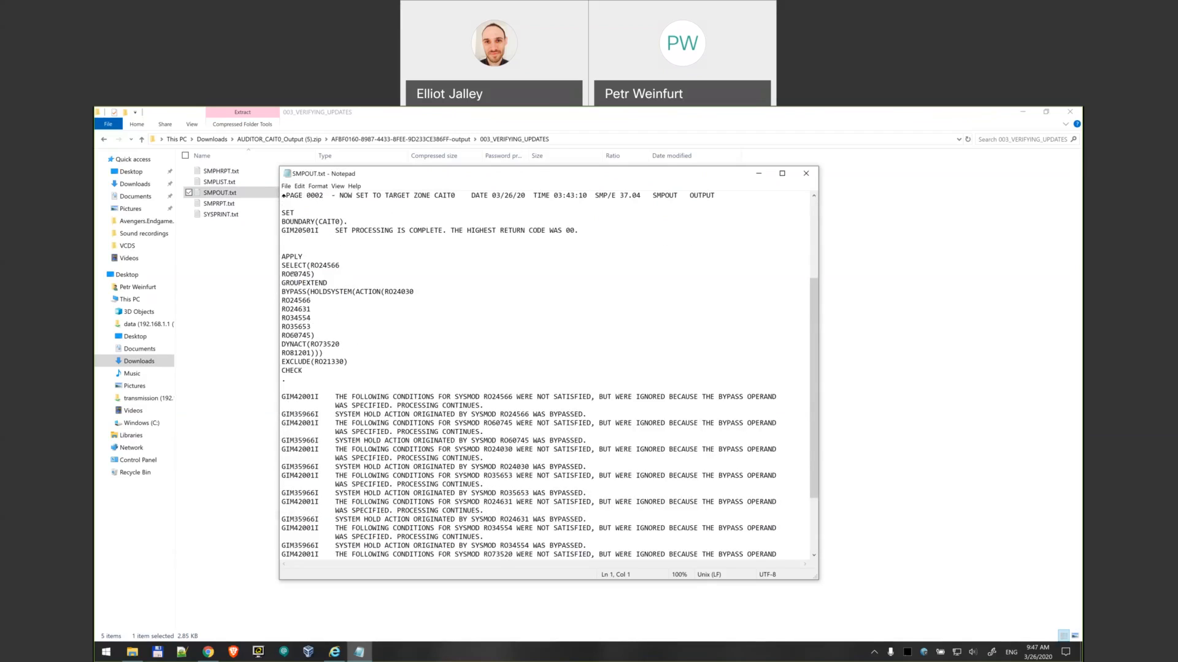
scroll(592, 514, "down", 4)
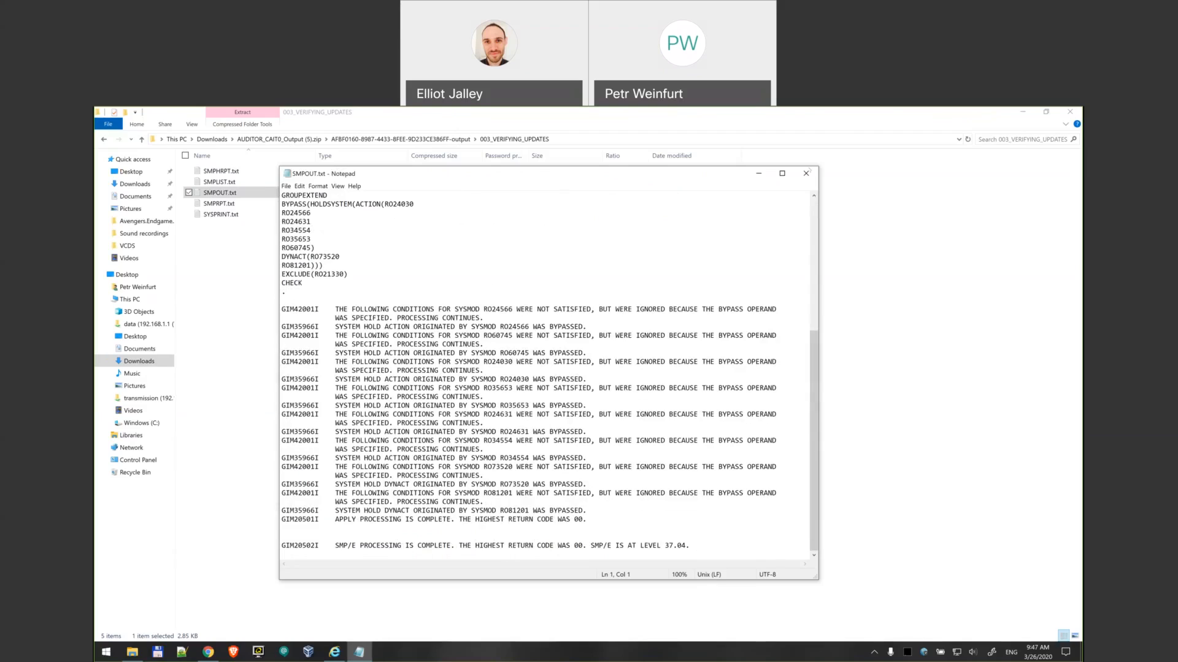
left_click(806, 173)
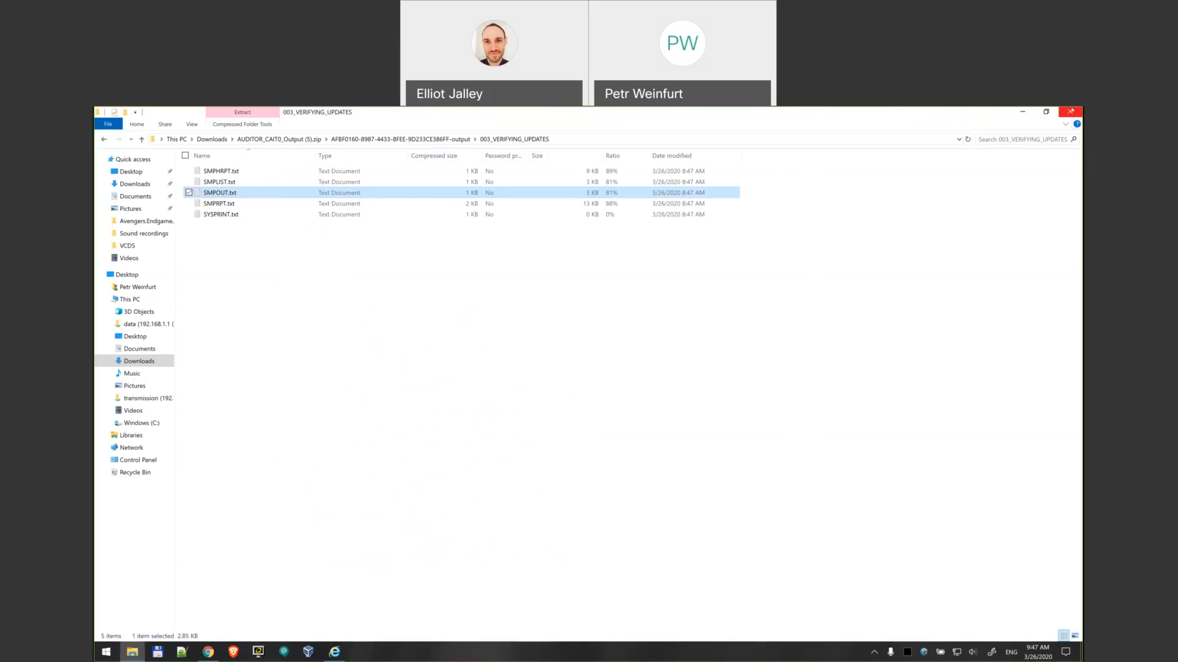
left_click(1070, 112)
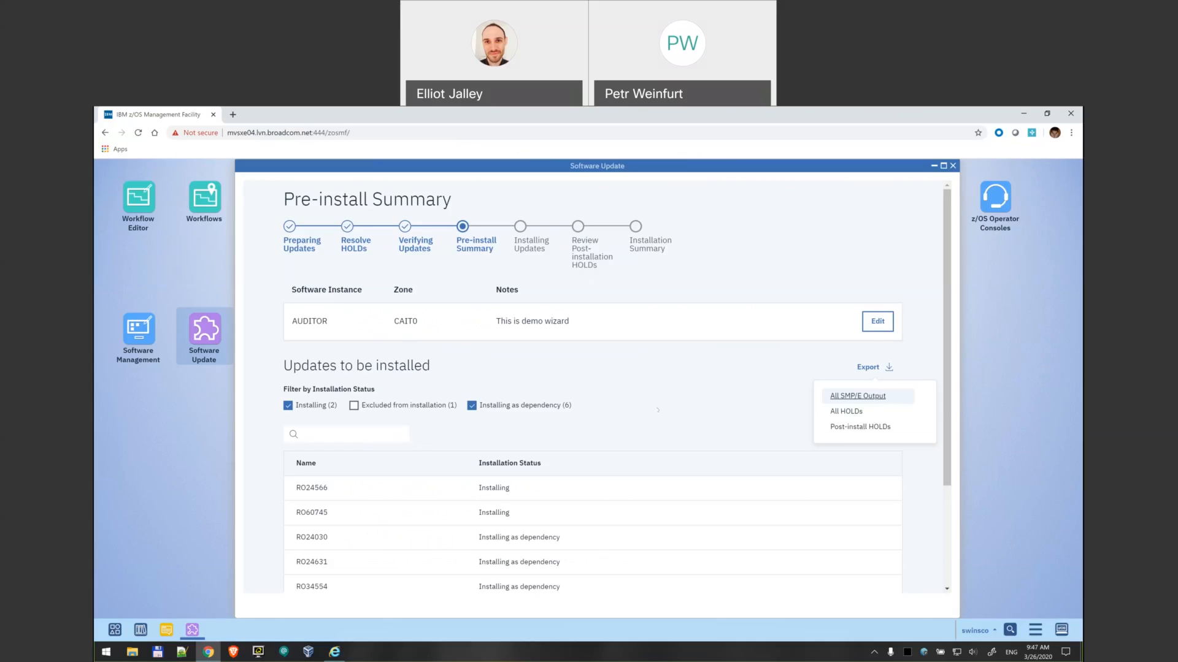
key("Escape")
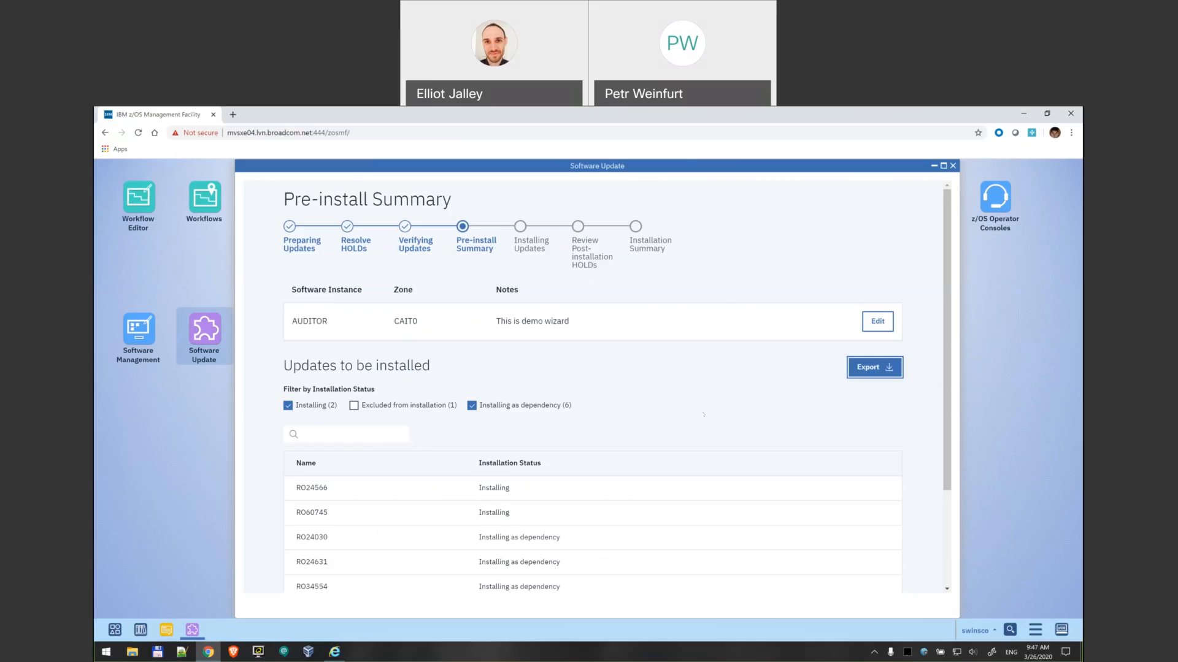
- Install the updates listed in the Pre-install Summary and advance to the Review Post-installation HOLDs stage
scroll(534, 529, "down", 2)
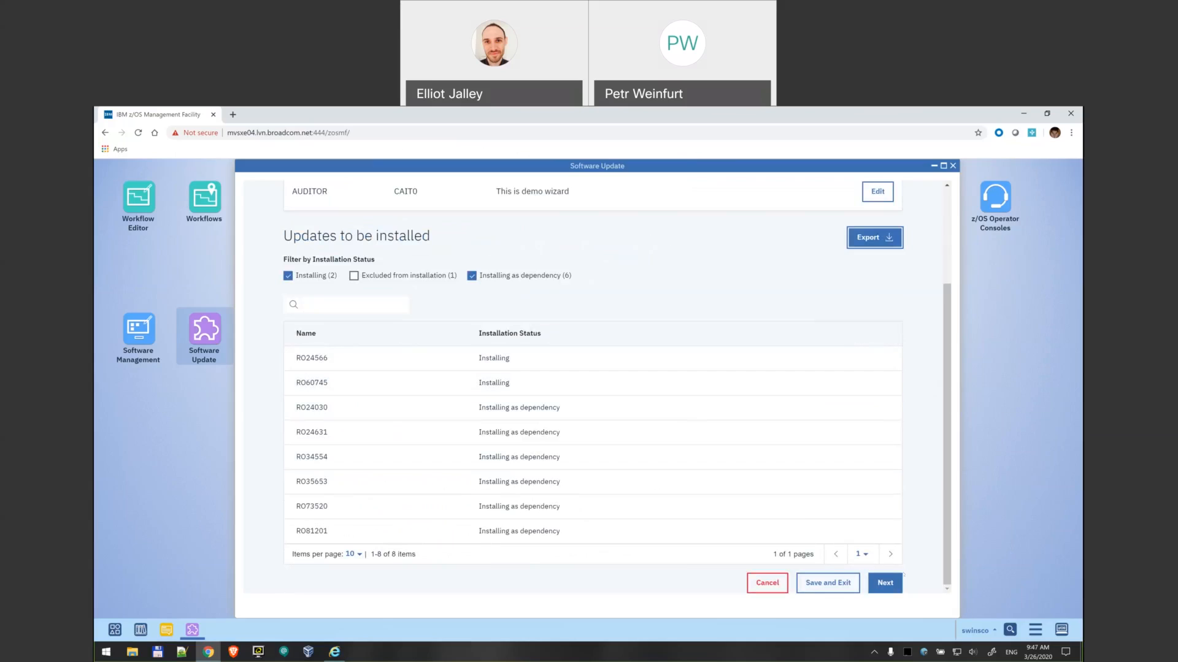
left_click(891, 583)
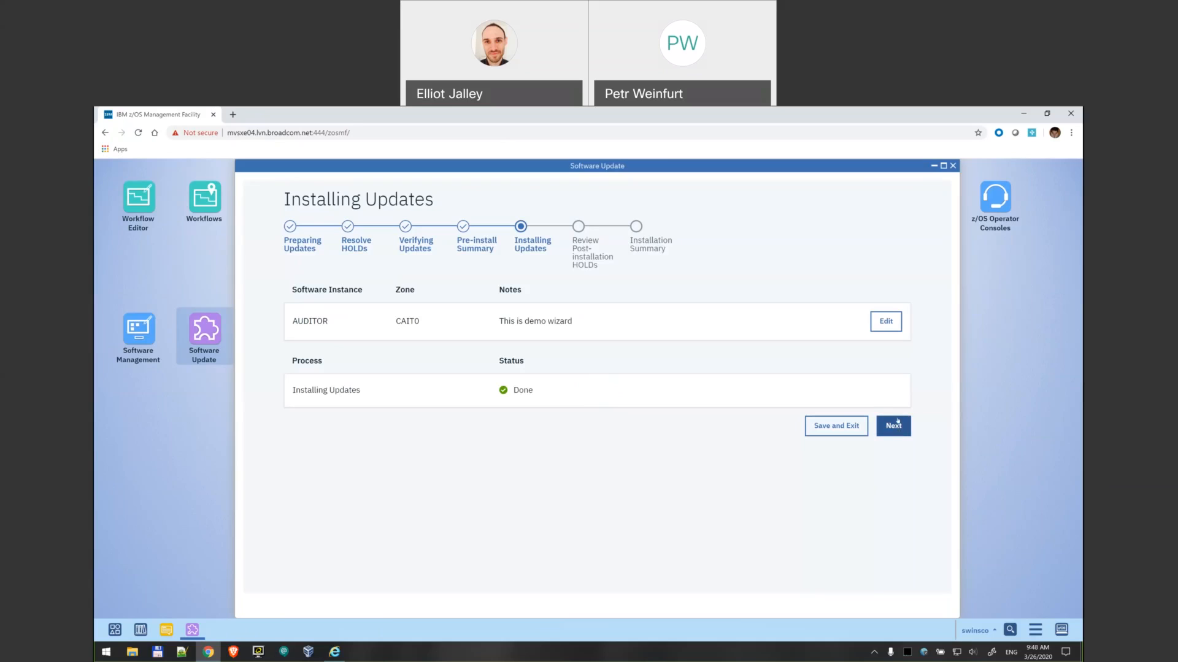
left_click(896, 426)
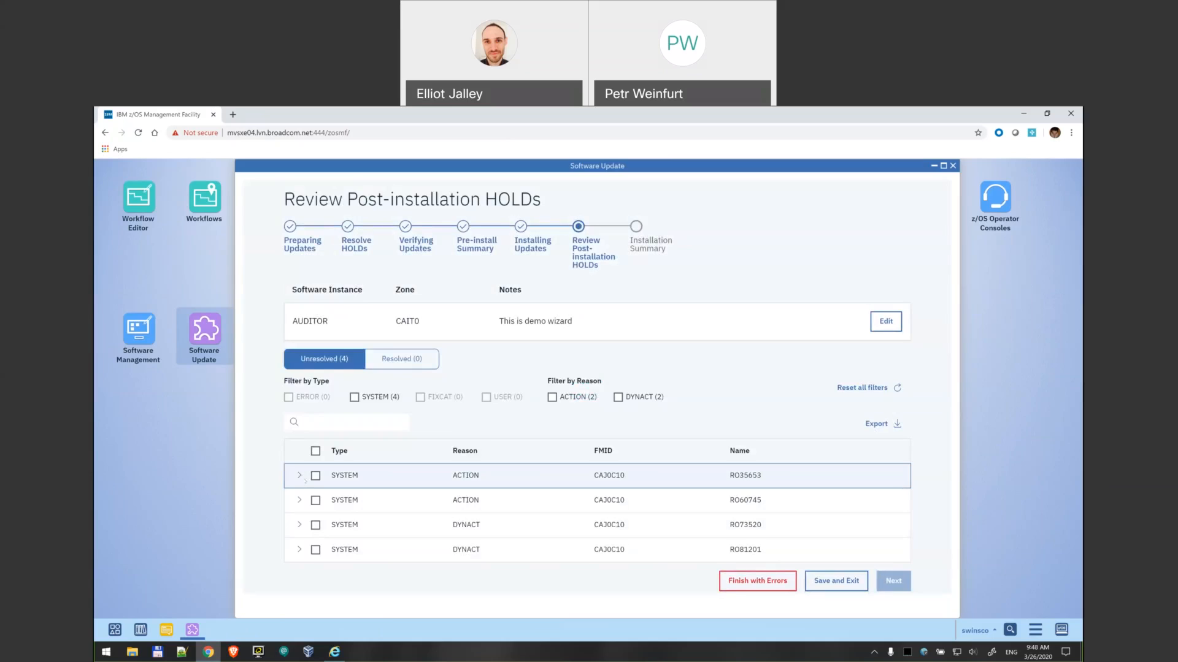
- Read the descriptions of the post-installation HOLDs for RO60745 and RO73520
left_click(299, 500)
scroll(354, 489, "down", 2)
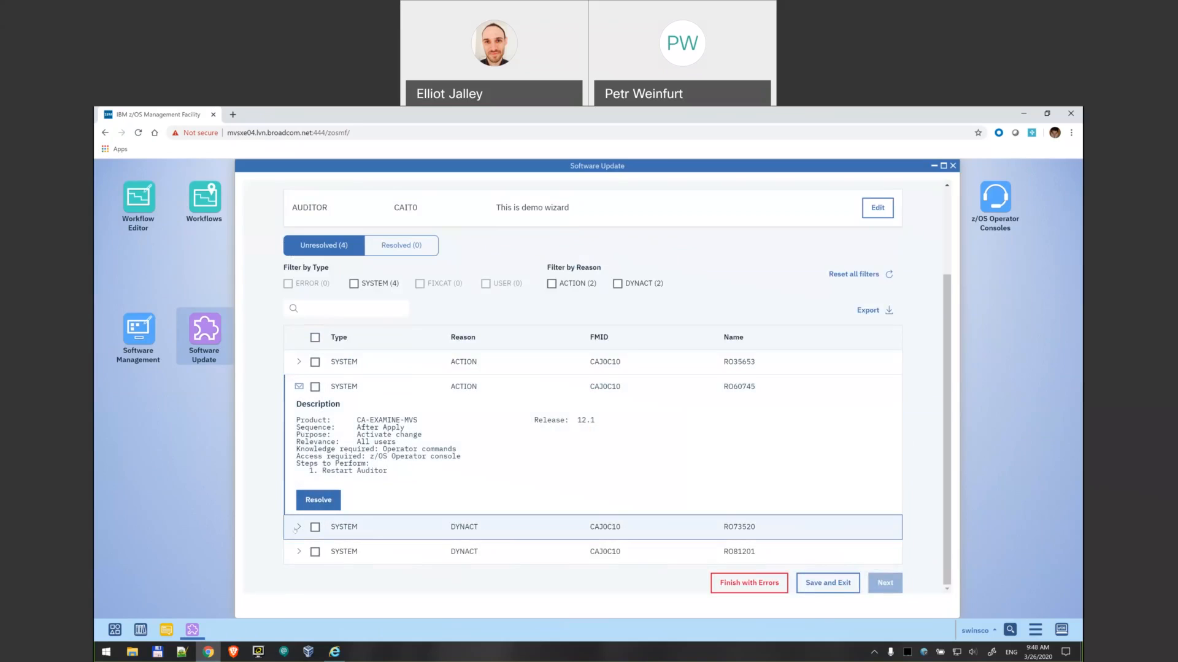
left_click(298, 527)
scroll(330, 522, "down", 3)
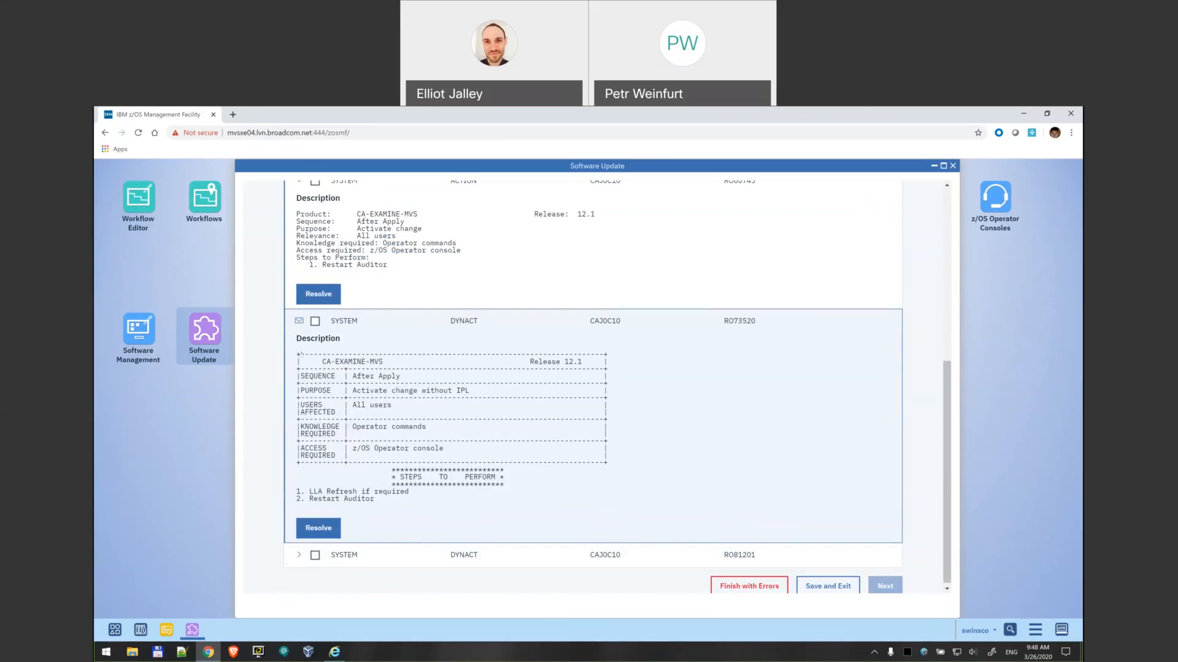
- Resolve all post-installation HOLDs at once and advance to the Installation Summary
scroll(301, 355, "up", 1)
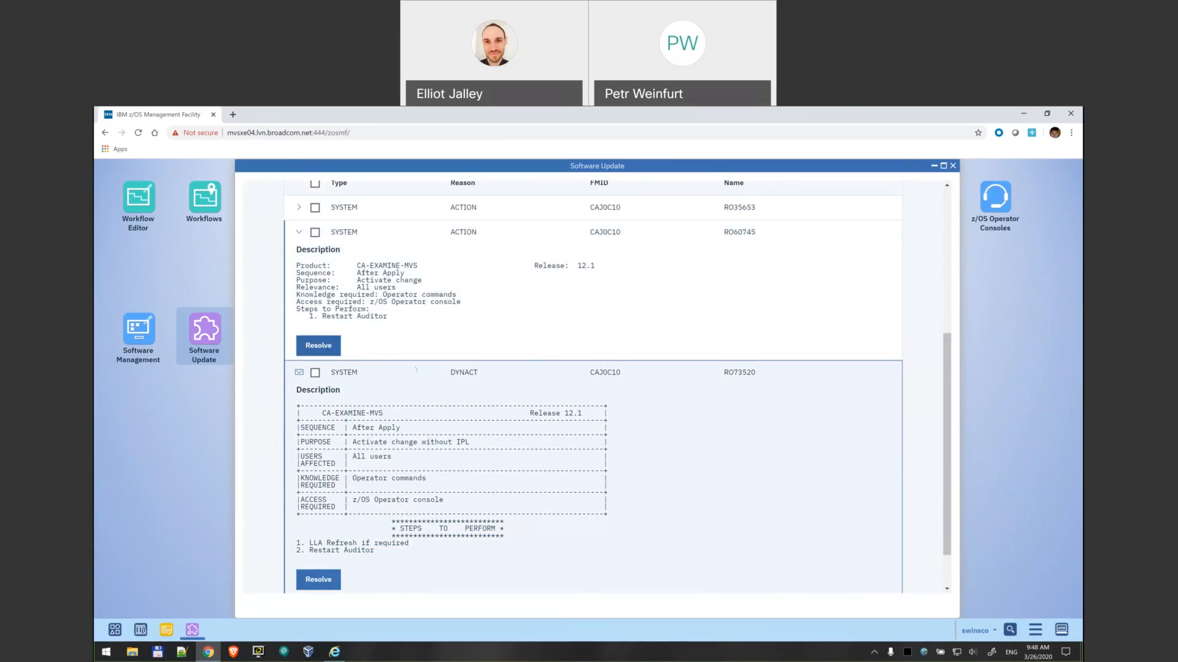
scroll(416, 369, "up", 2)
left_click(314, 286)
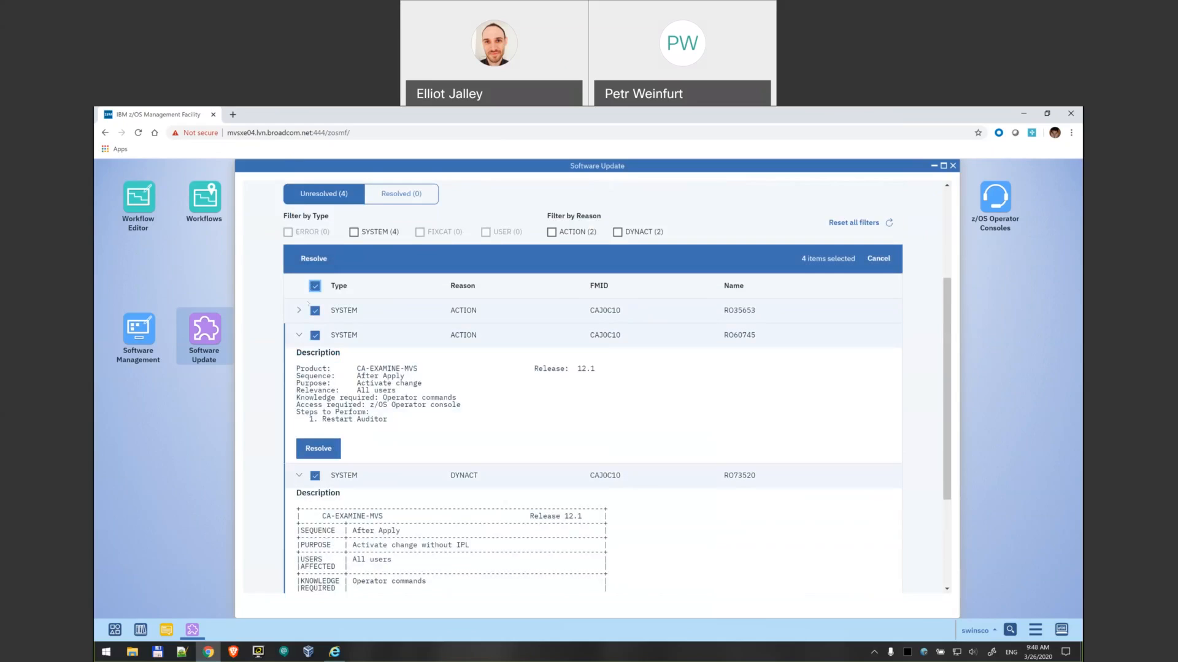
left_click(314, 260)
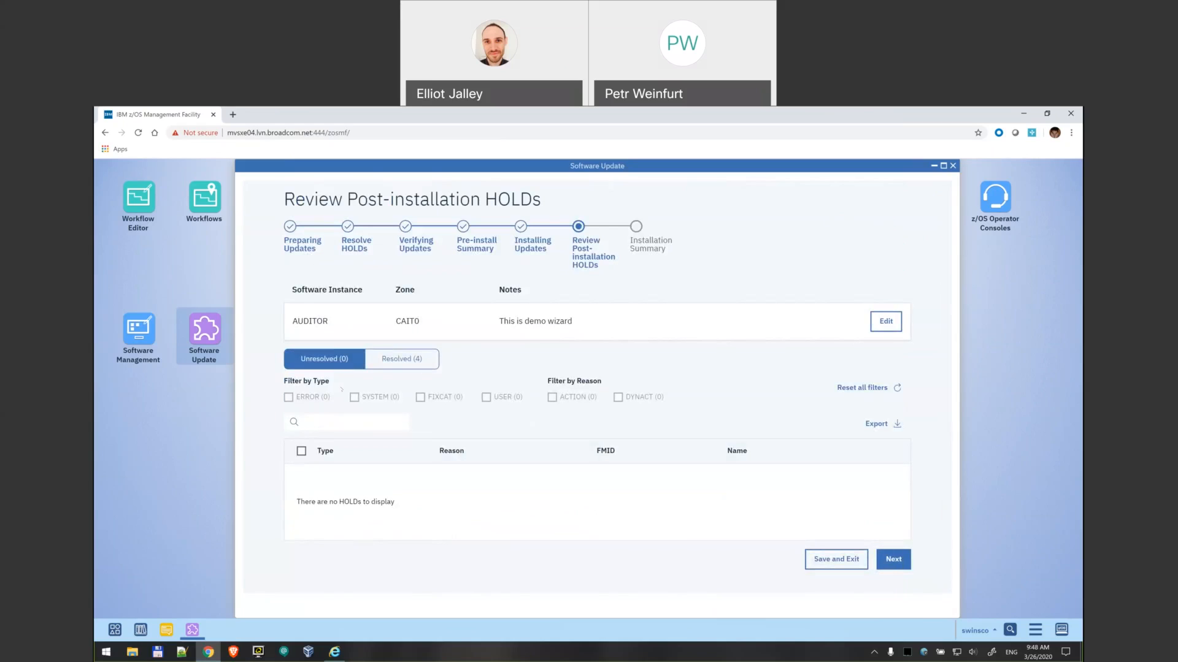
left_click(392, 366)
left_click(899, 561)
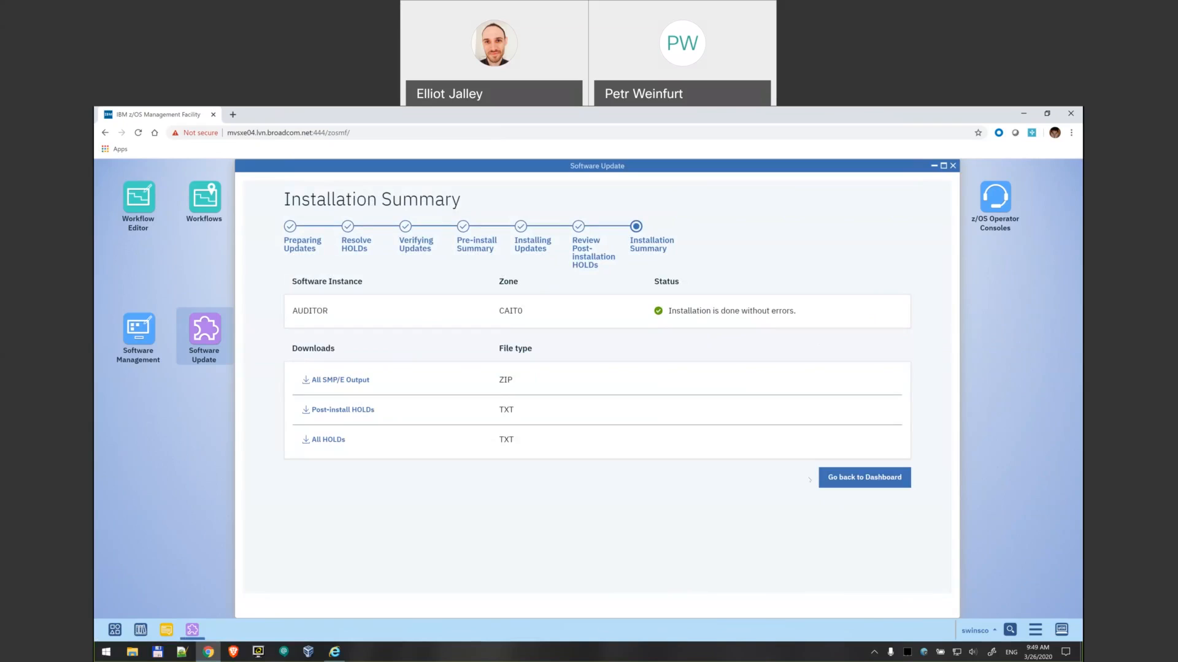
- Review the All SMP/E Output, Post-install HOLDs and All HOLDs downloads in the Installation Summary and return to the dashboard
left_click(336, 409)
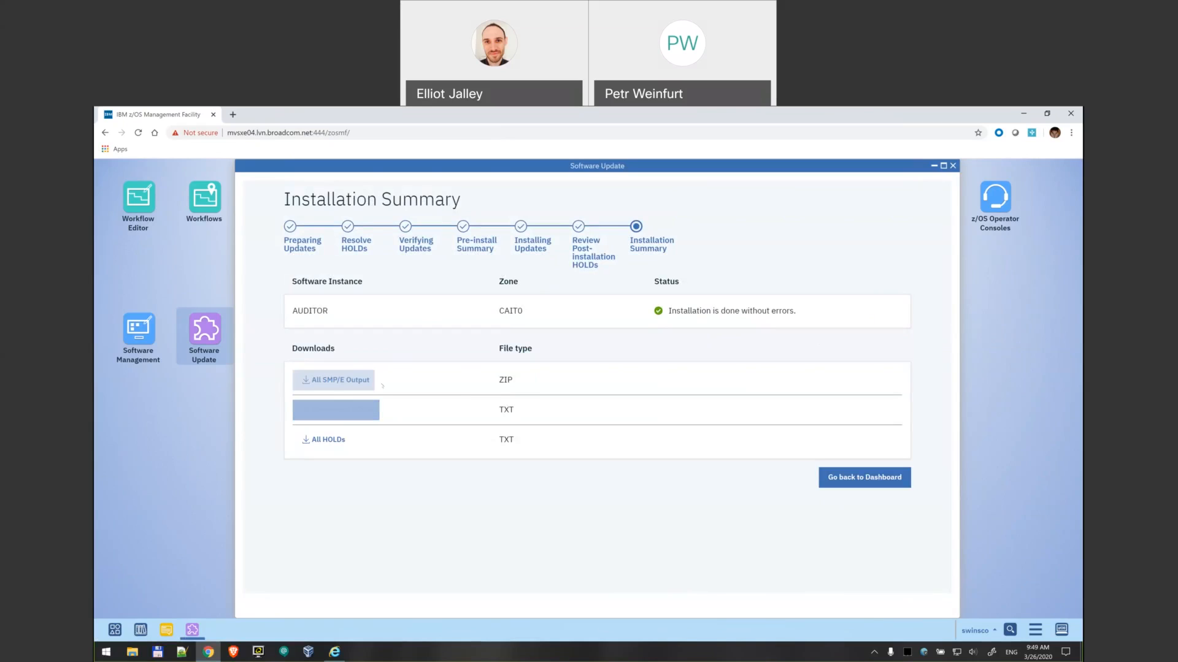
left_click(354, 387)
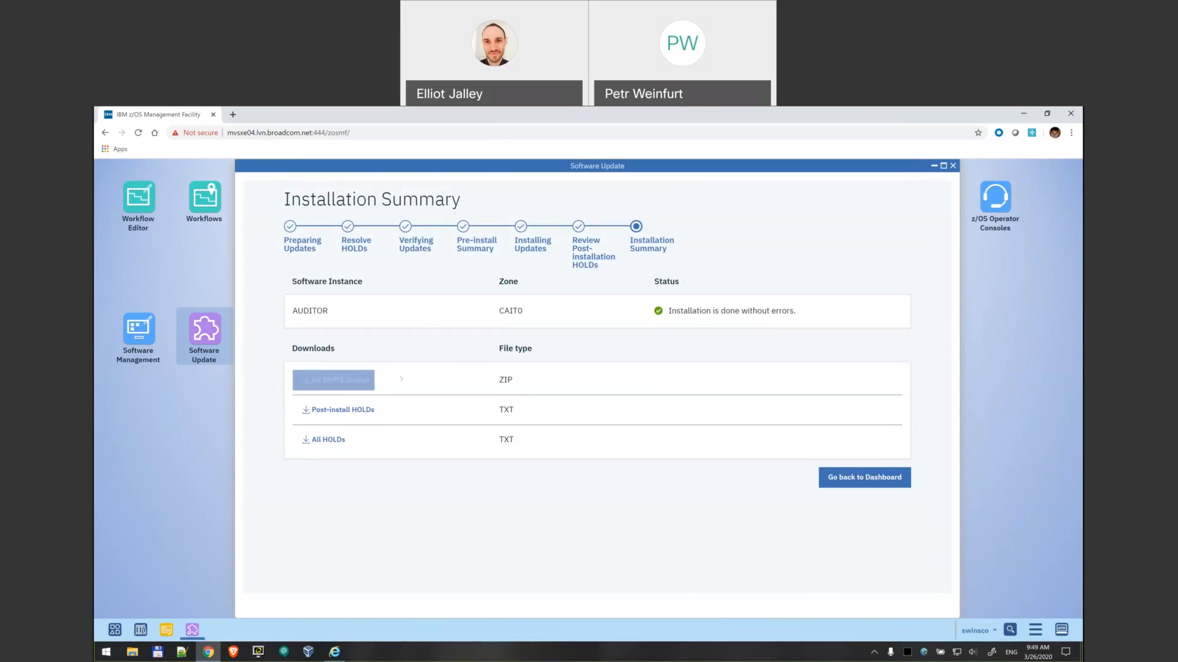
left_click(340, 386)
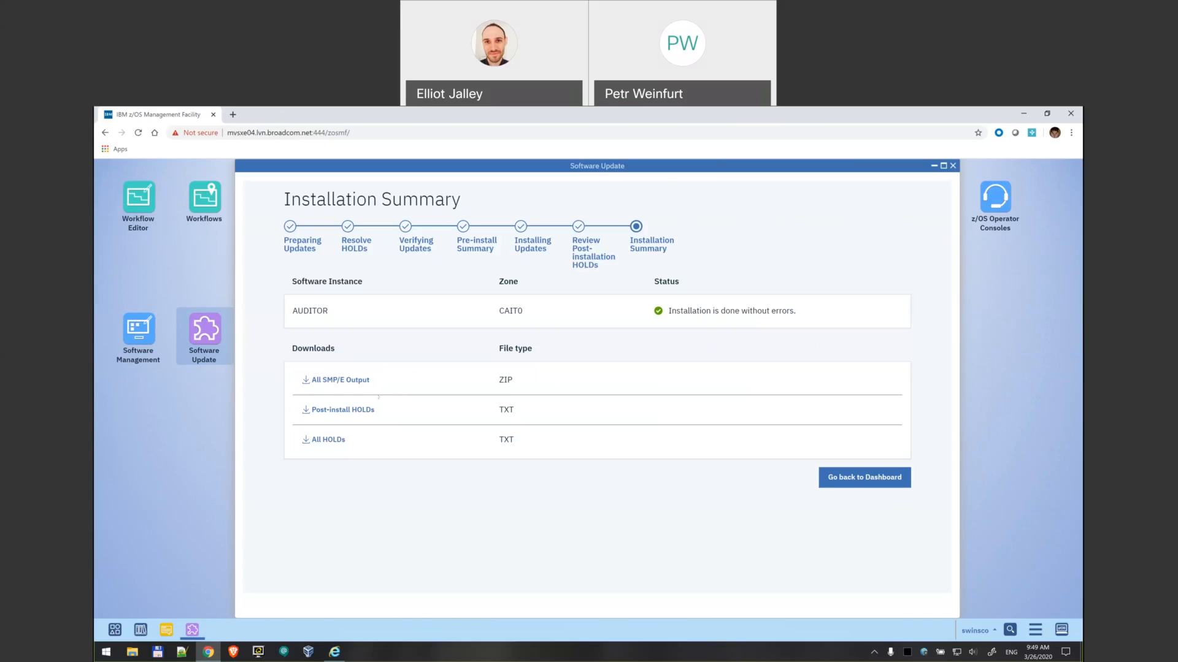
left_click(358, 410)
left_click(337, 431)
left_click(875, 480)
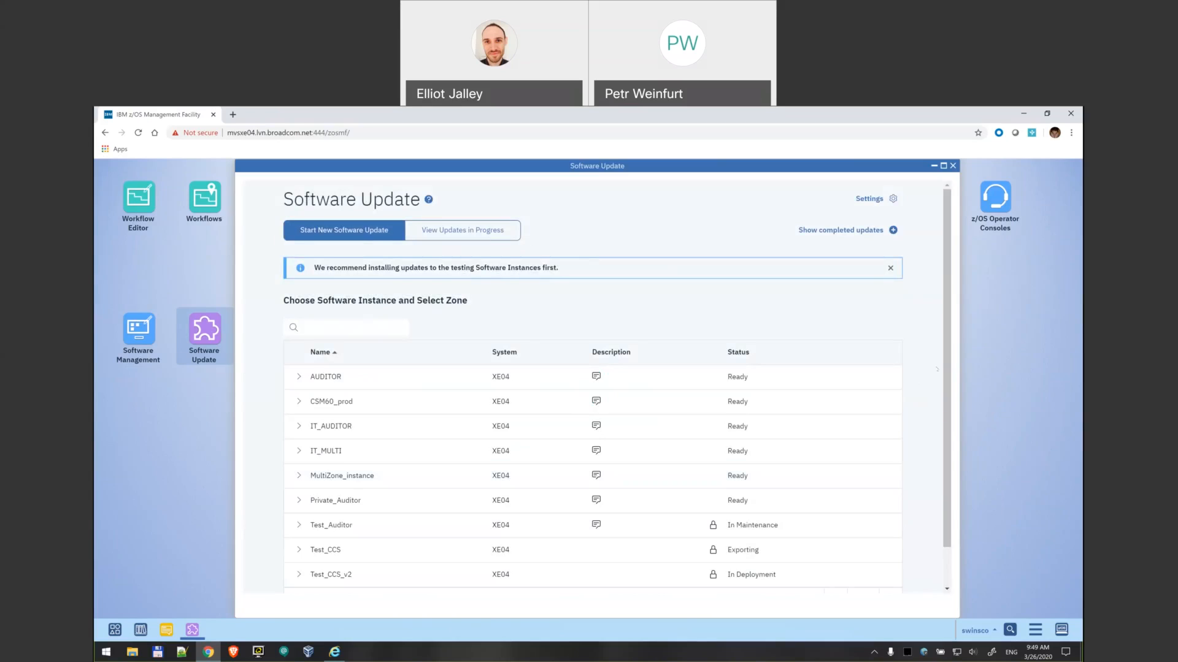
- Show the completed updates and examine the update types and the export options of the newest AUDITOR update
scroll(588, 380, "down", 1)
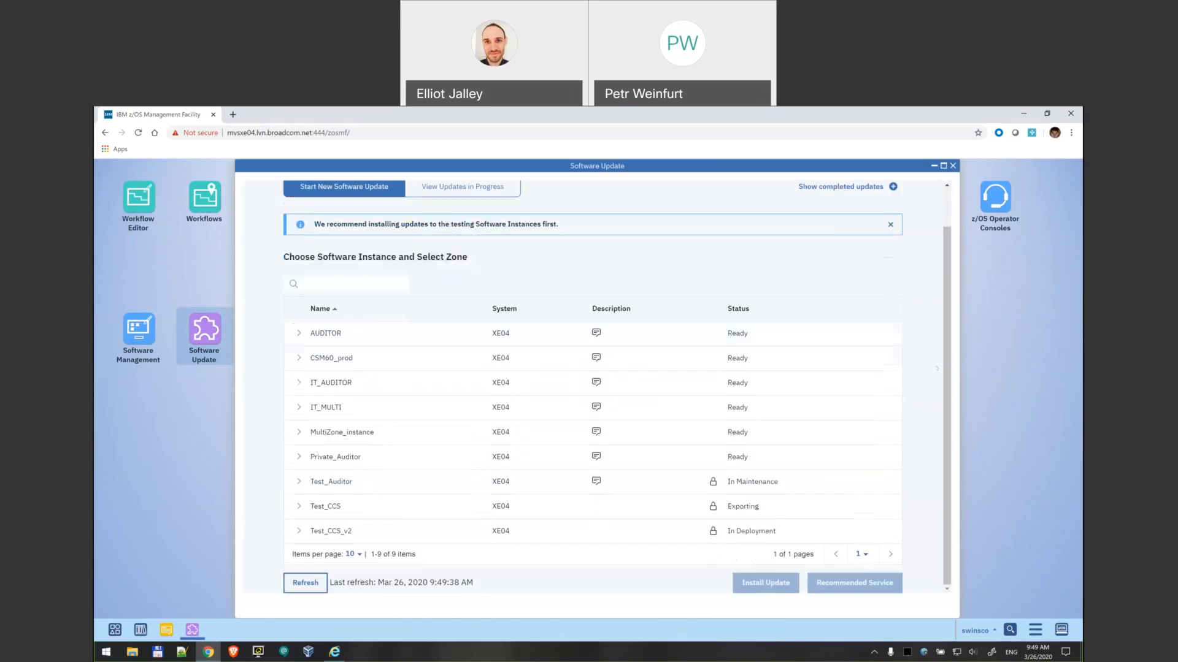
scroll(589, 381, "up", 1)
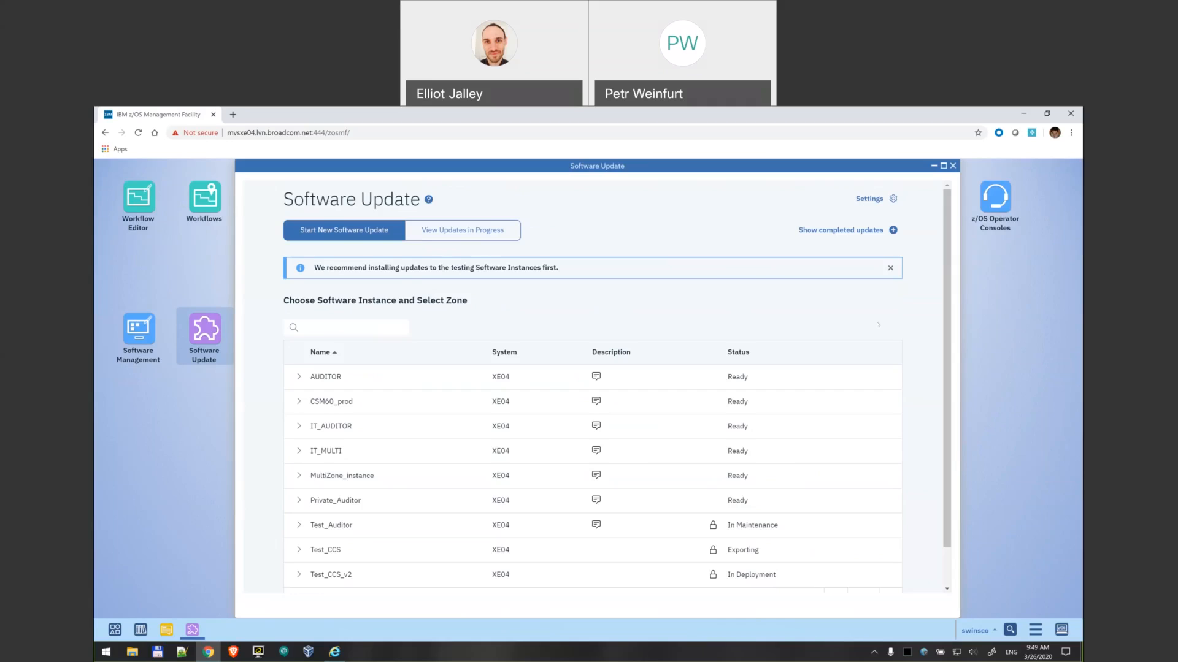
left_click(868, 234)
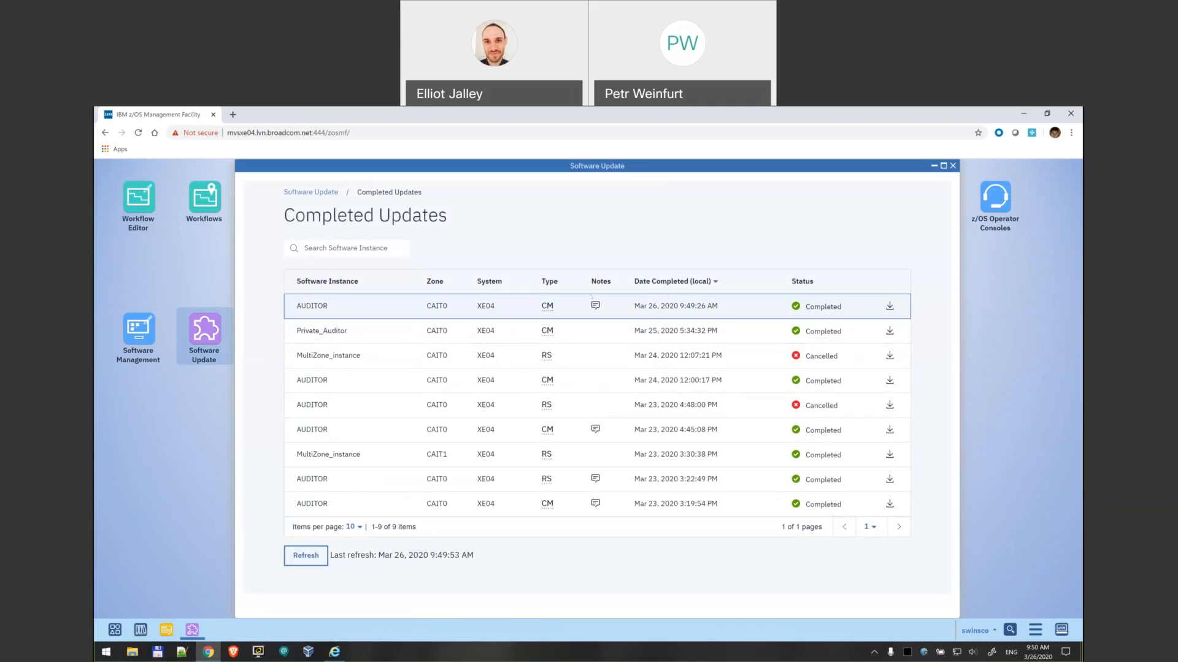
mouse_move(547, 306)
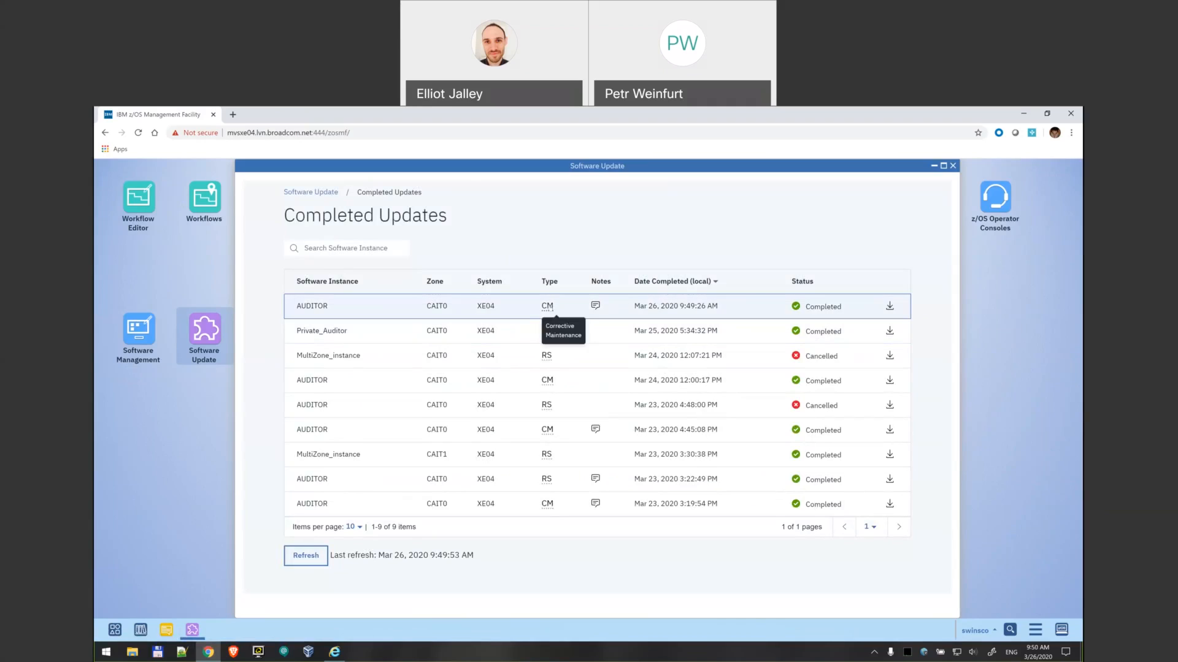
mouse_move(546, 357)
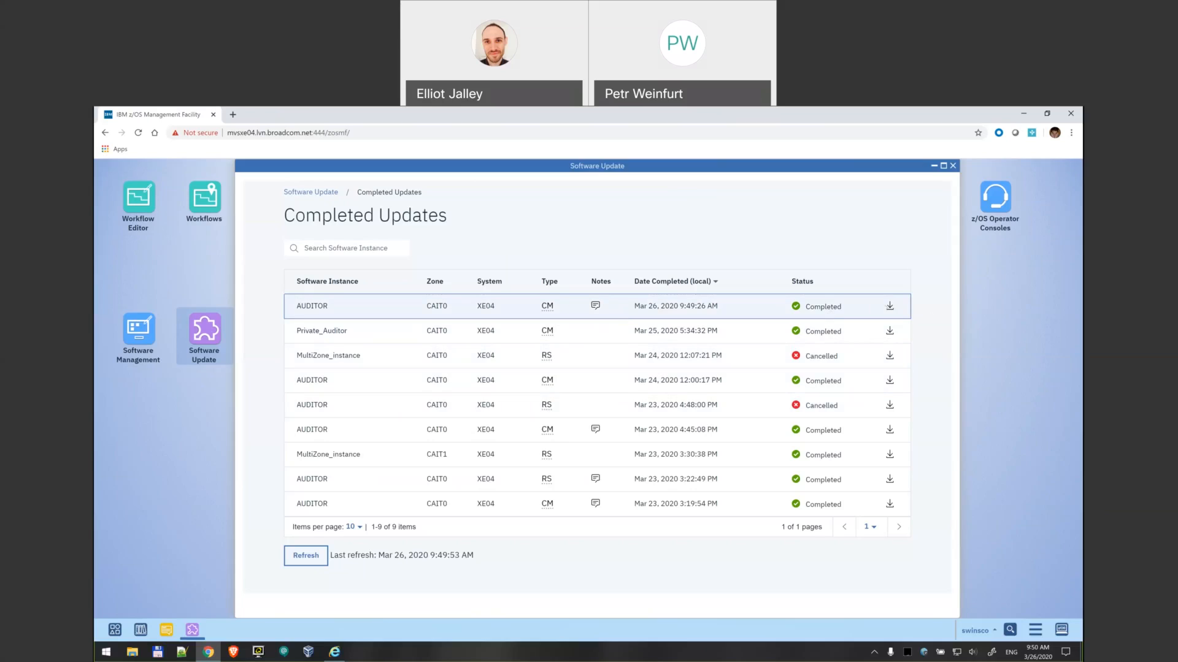
left_click(888, 307)
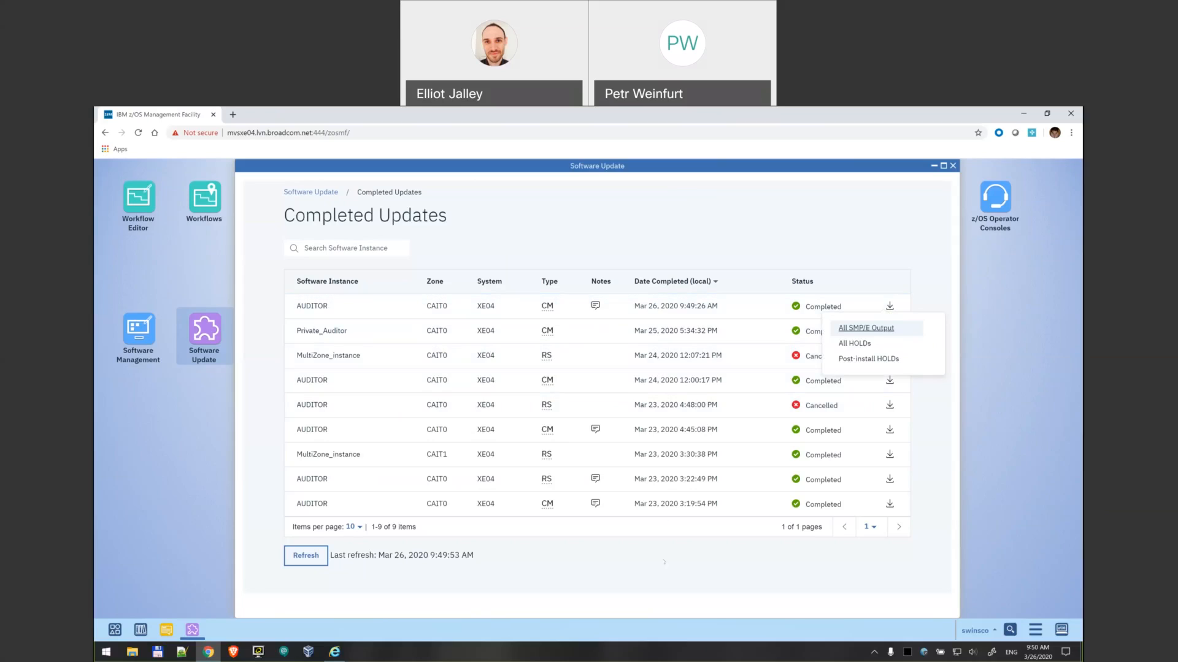
left_click(651, 576)
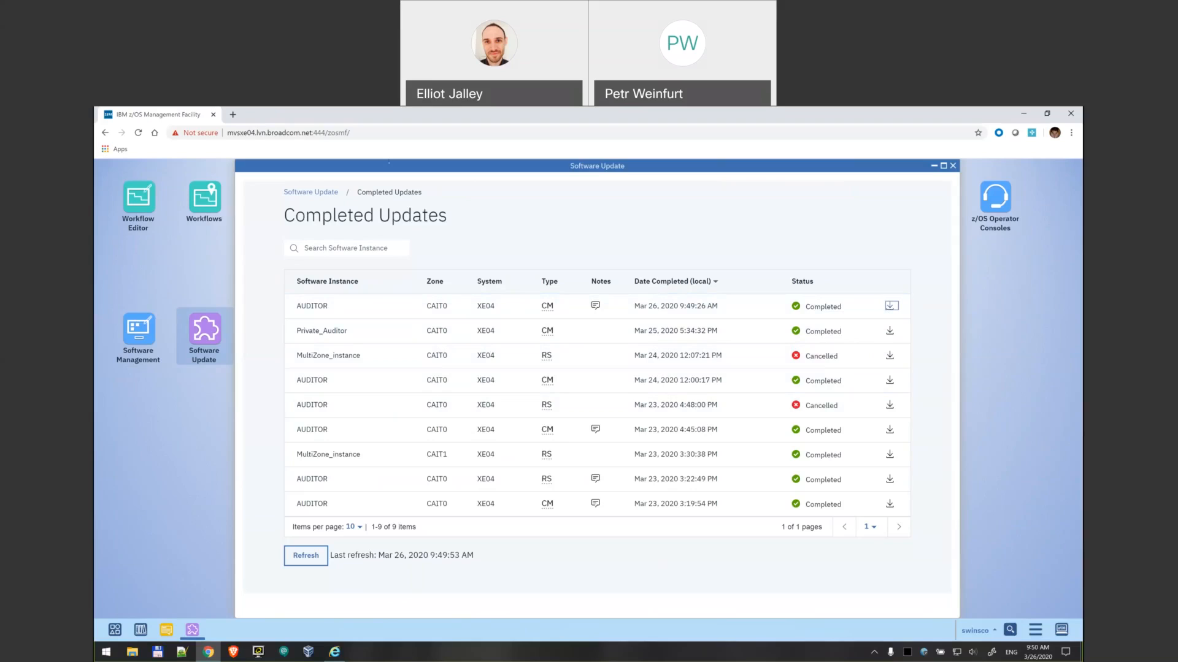
- Return to the Software Update start page and start a Recommended Service update for AUDITOR, zone CAIT0
left_click(312, 193)
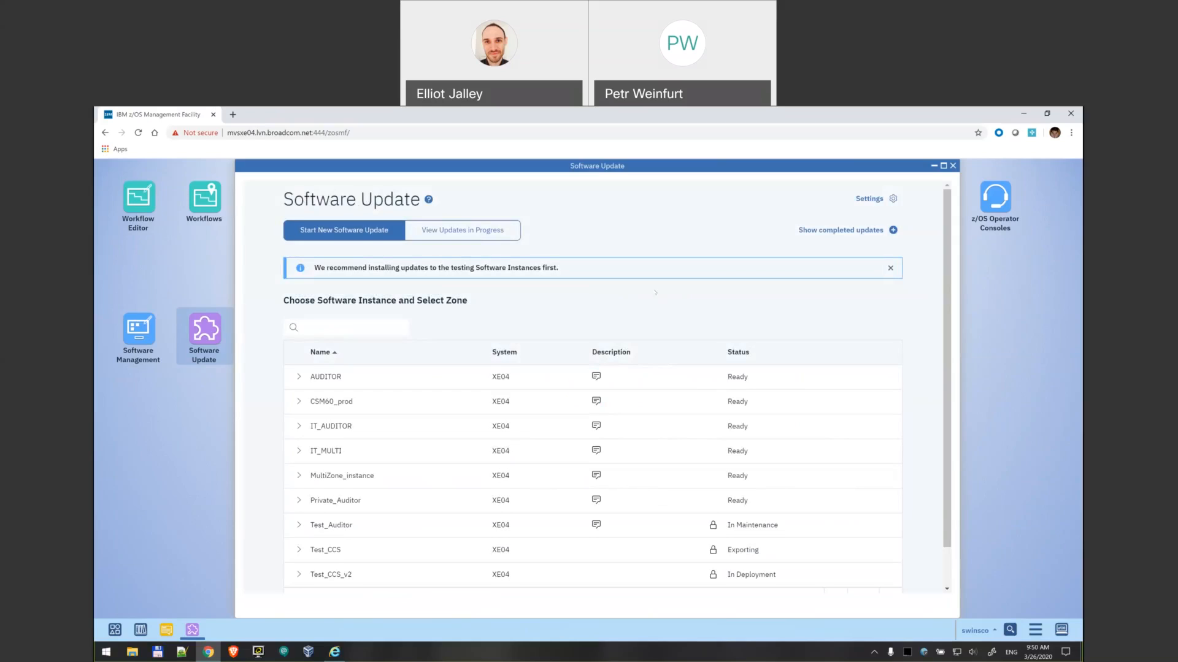
left_click(298, 378)
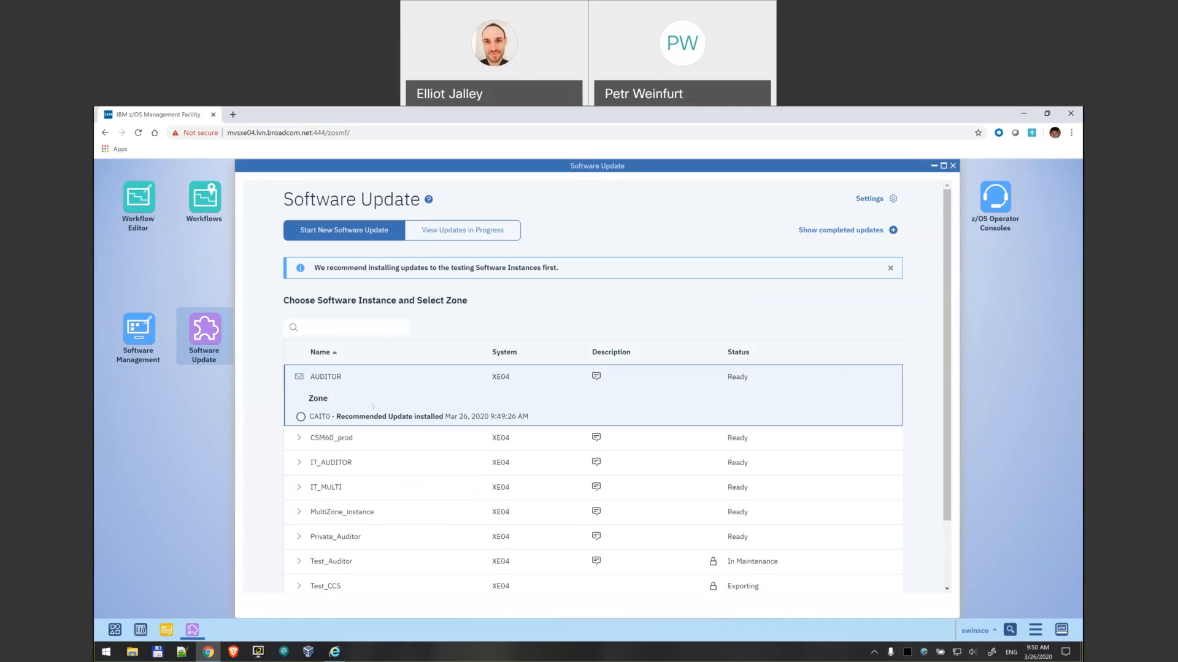
left_click(301, 417)
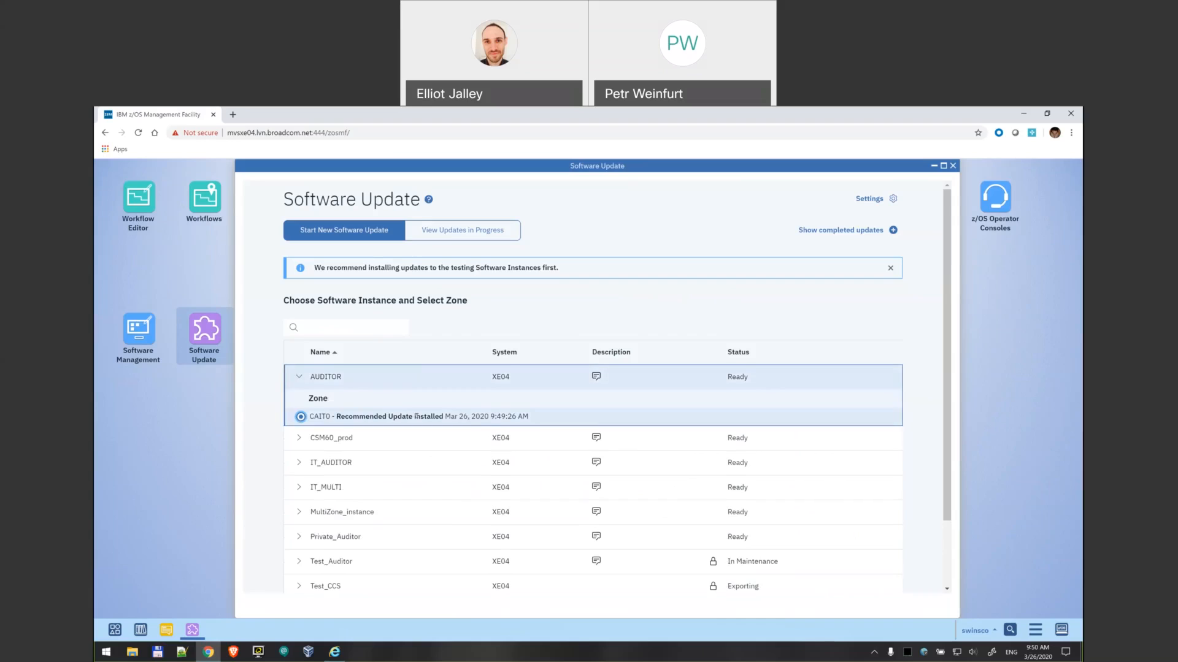
scroll(916, 573, "down", 2)
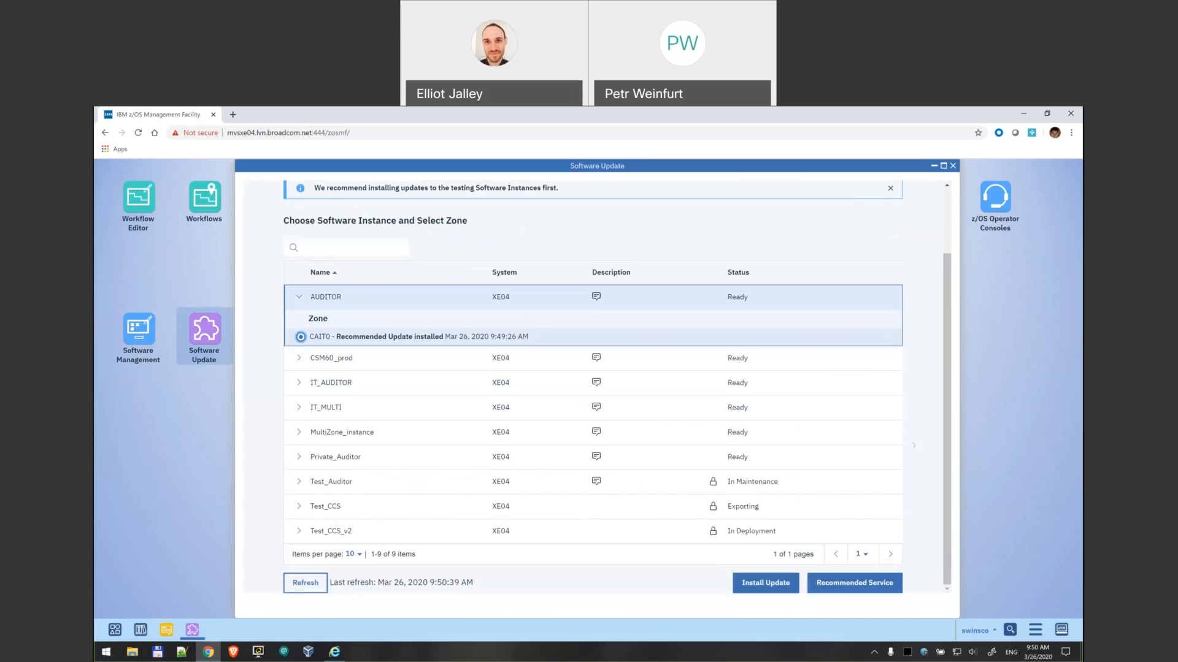
left_click(852, 583)
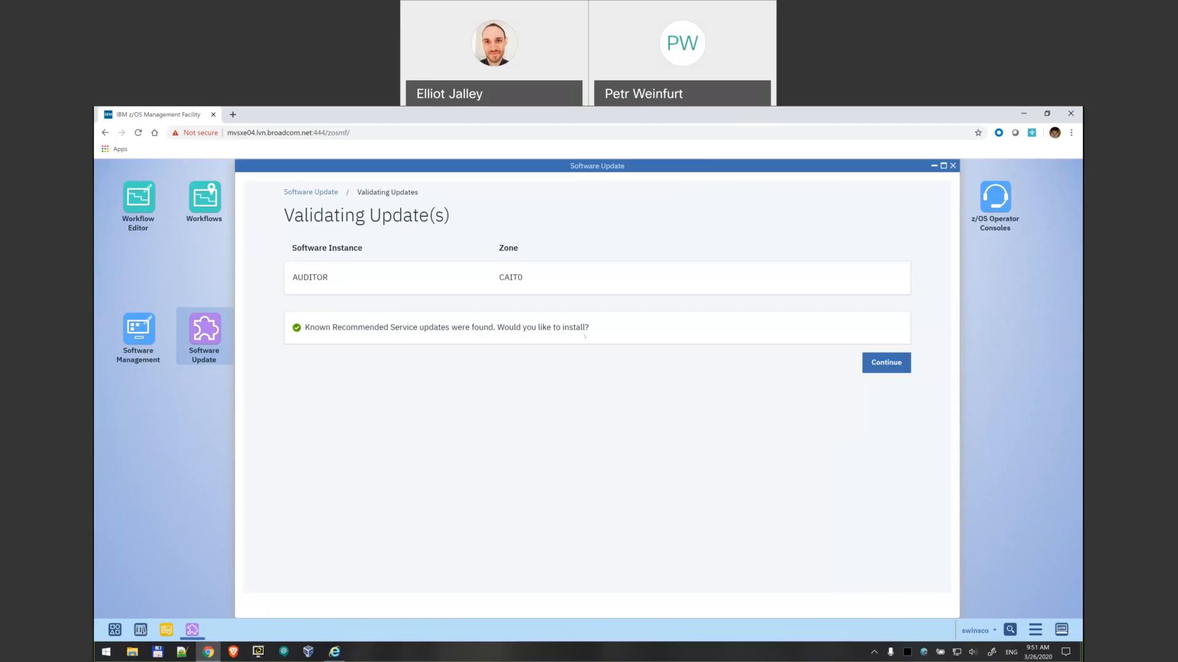
- Continue the AUDITOR Recommended Service update to Resolve HOLDs and examine the RO22459 HOLD description and the list of unresolved HOLDs
left_click(892, 363)
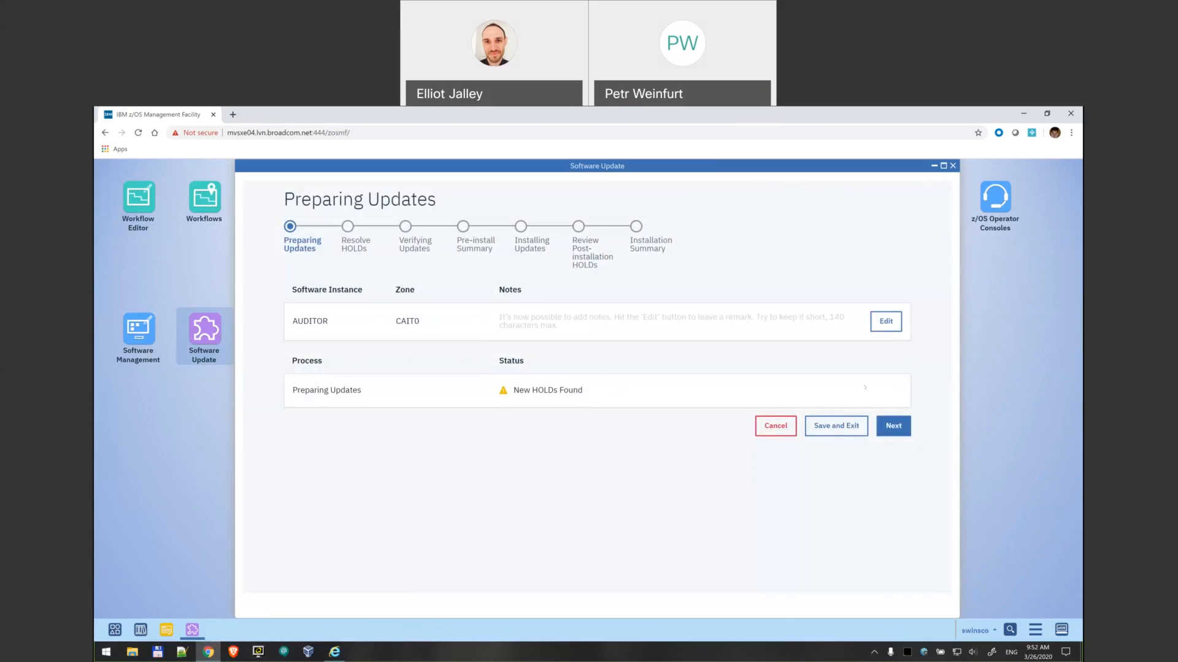
left_click(898, 428)
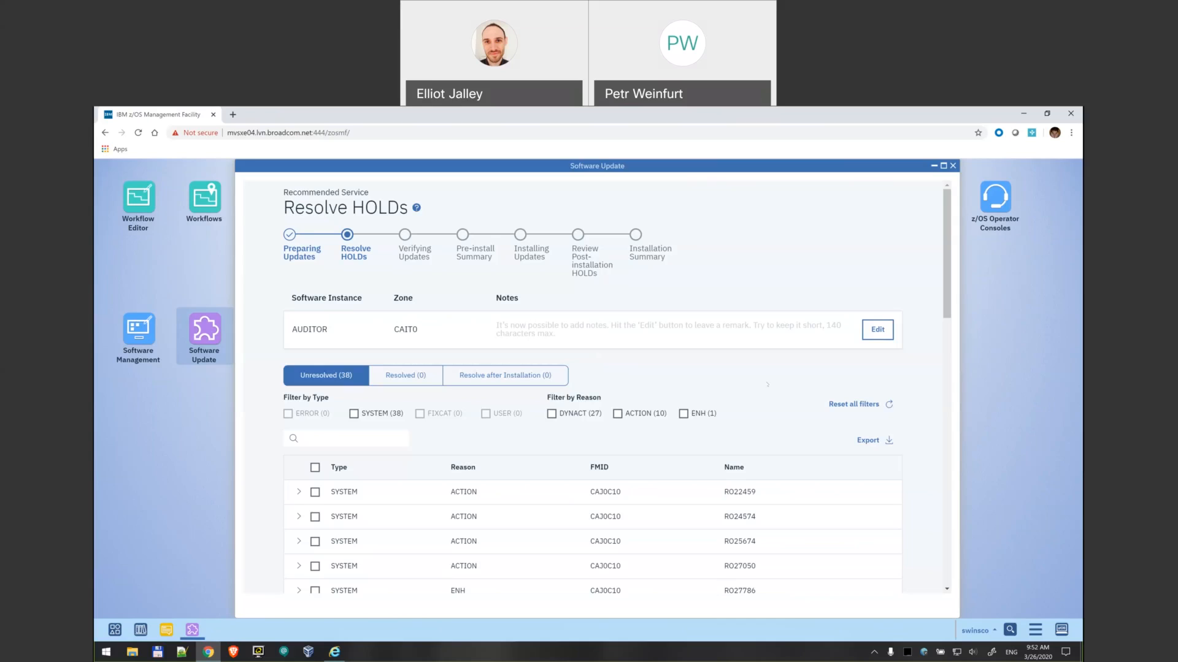
scroll(319, 485, "down", 1)
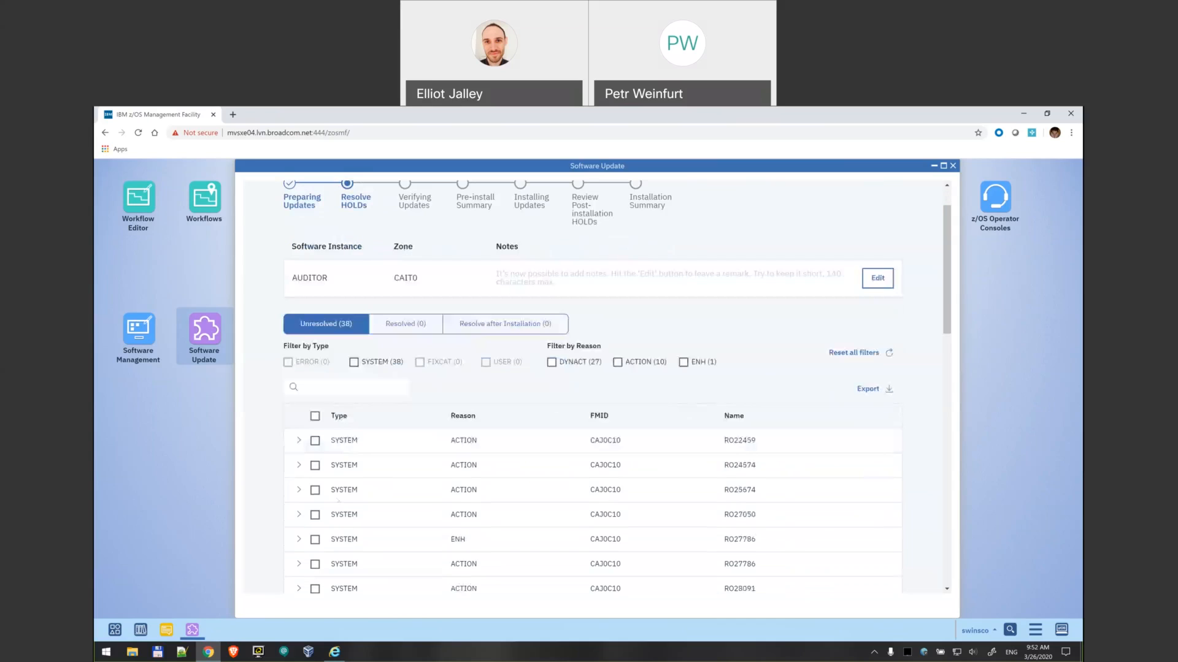
left_click(298, 440)
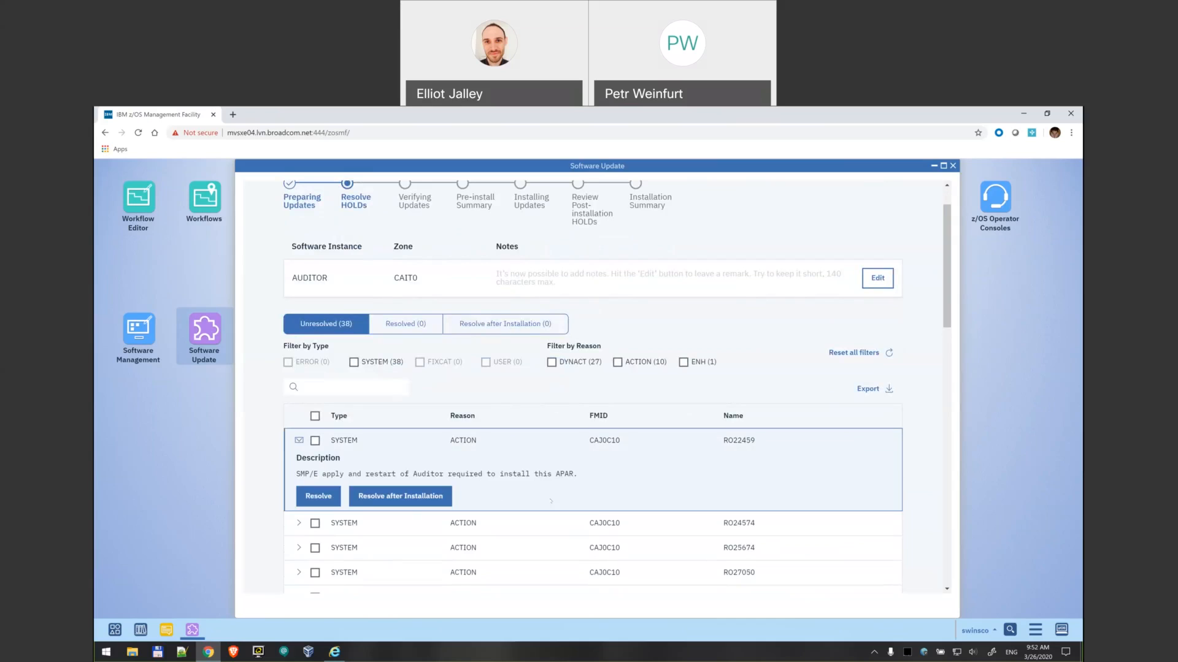
scroll(529, 475, "down", 2)
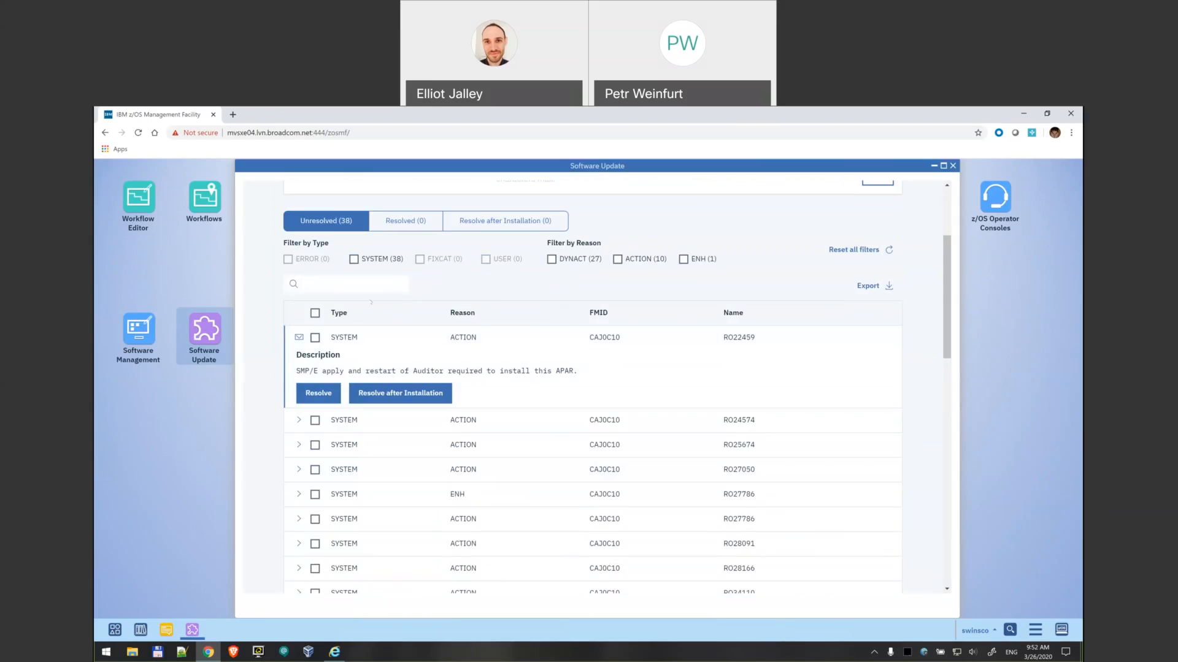
scroll(674, 460, "down", 8)
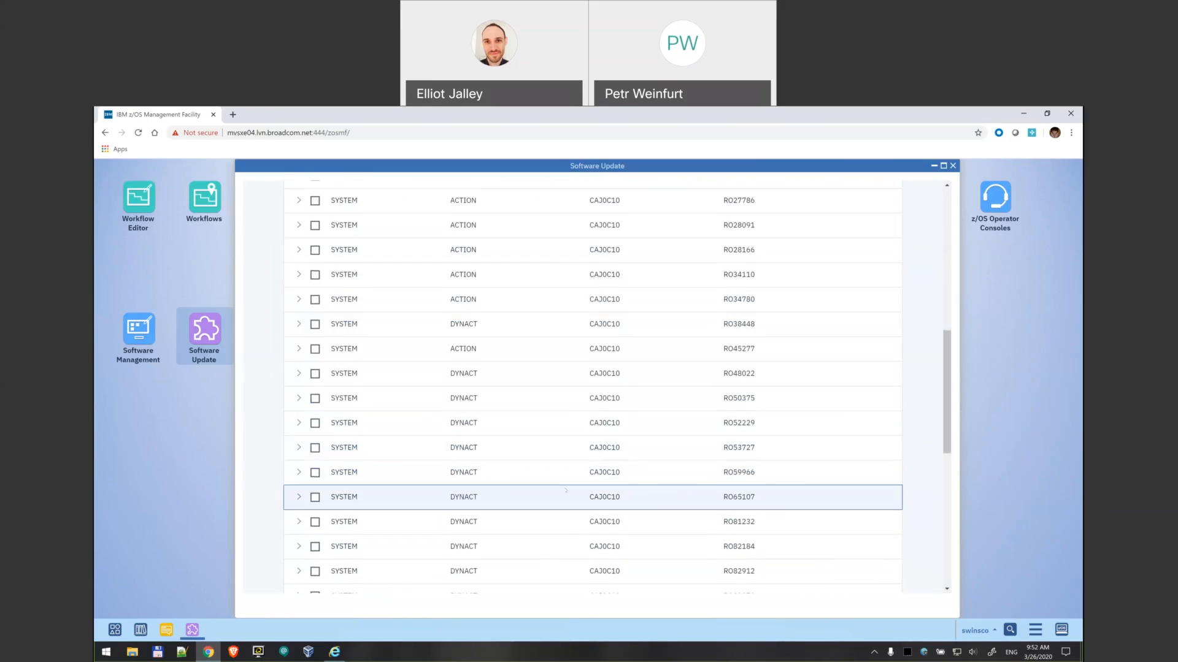
scroll(578, 484, "down", 5)
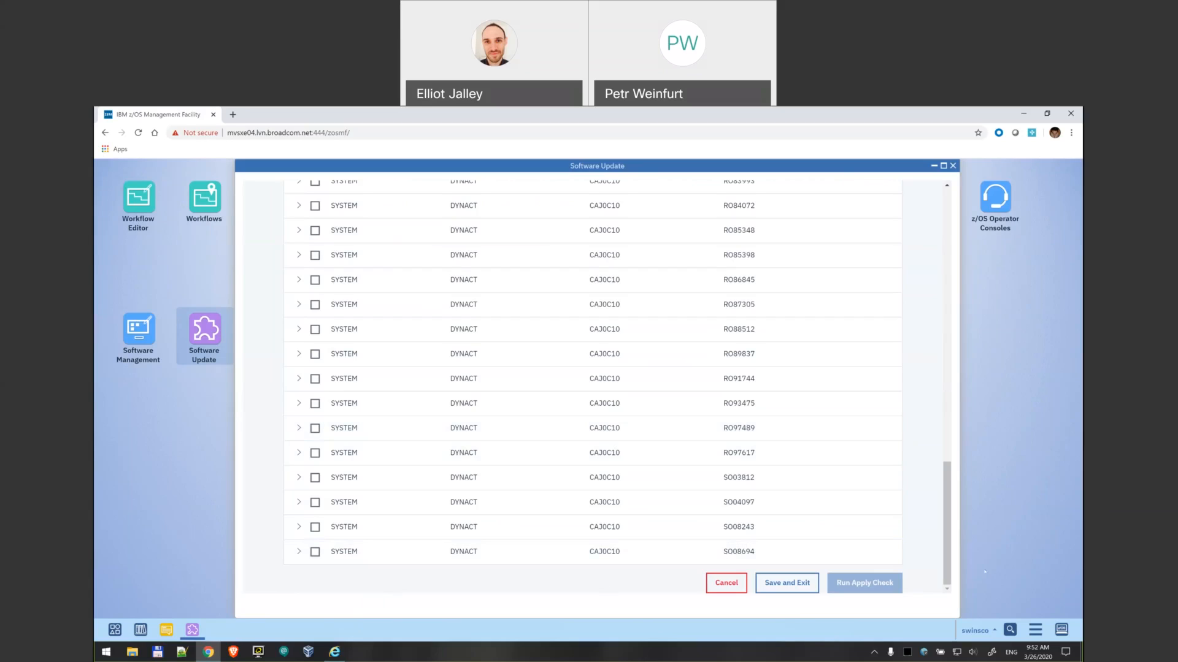
left_click_drag(946, 544, 945, 271)
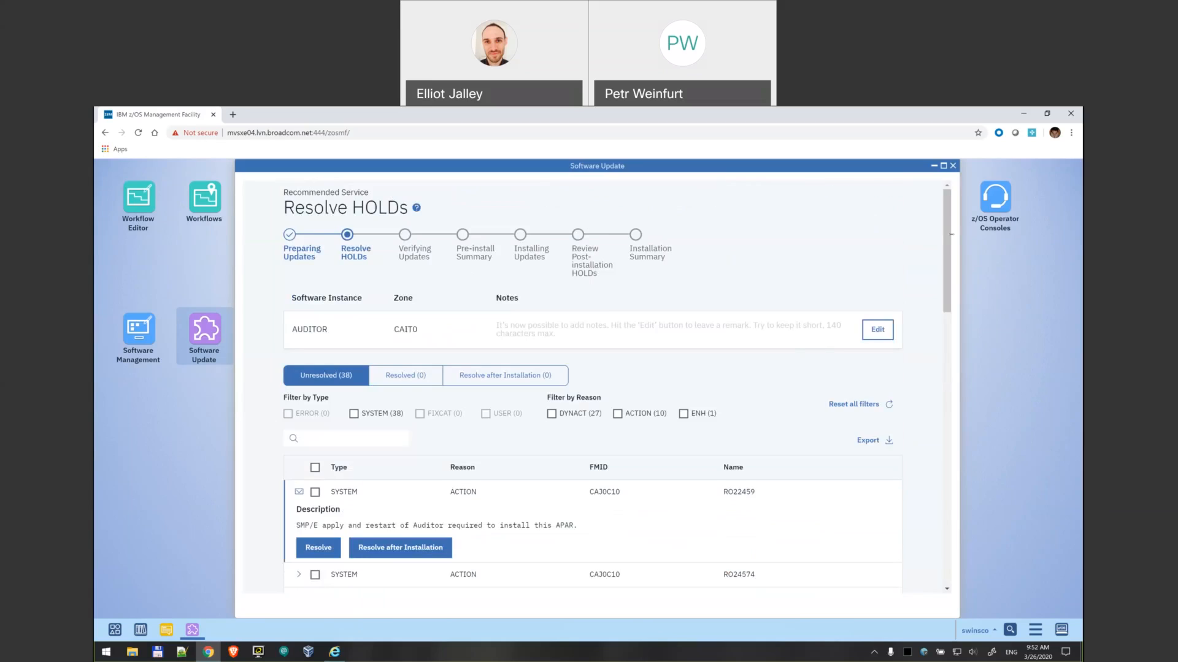
left_click_drag(950, 239, 950, 510)
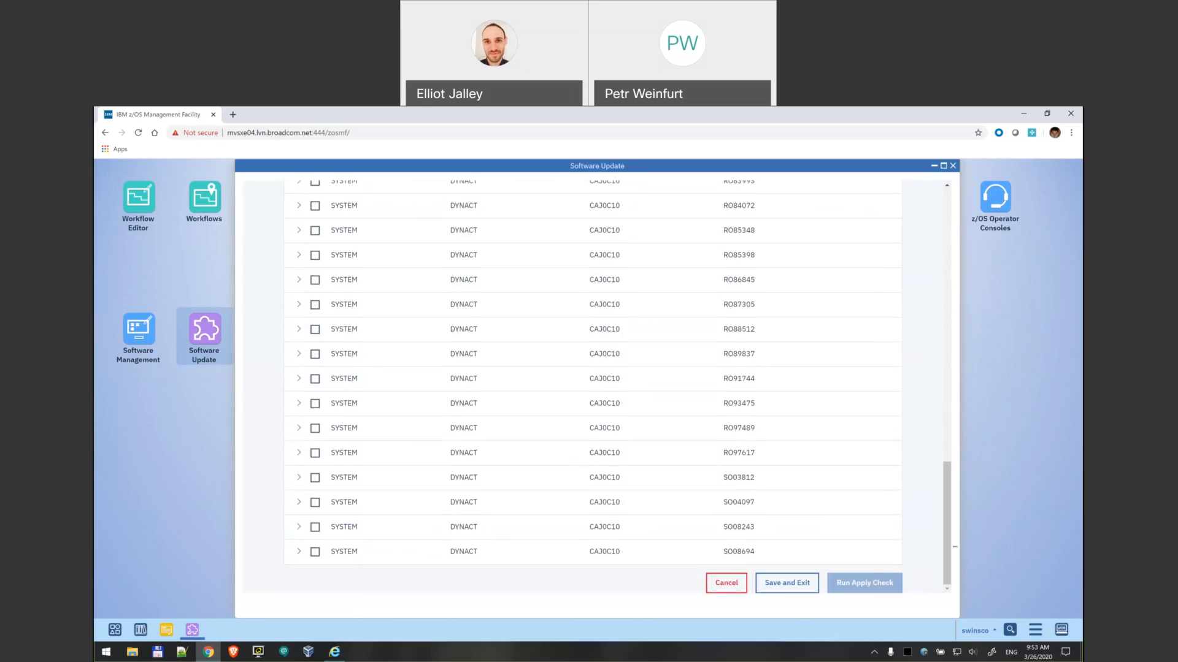
- Cancel the AUDITOR Recommended Service update at the Resolve HOLDs stage
left_click(728, 583)
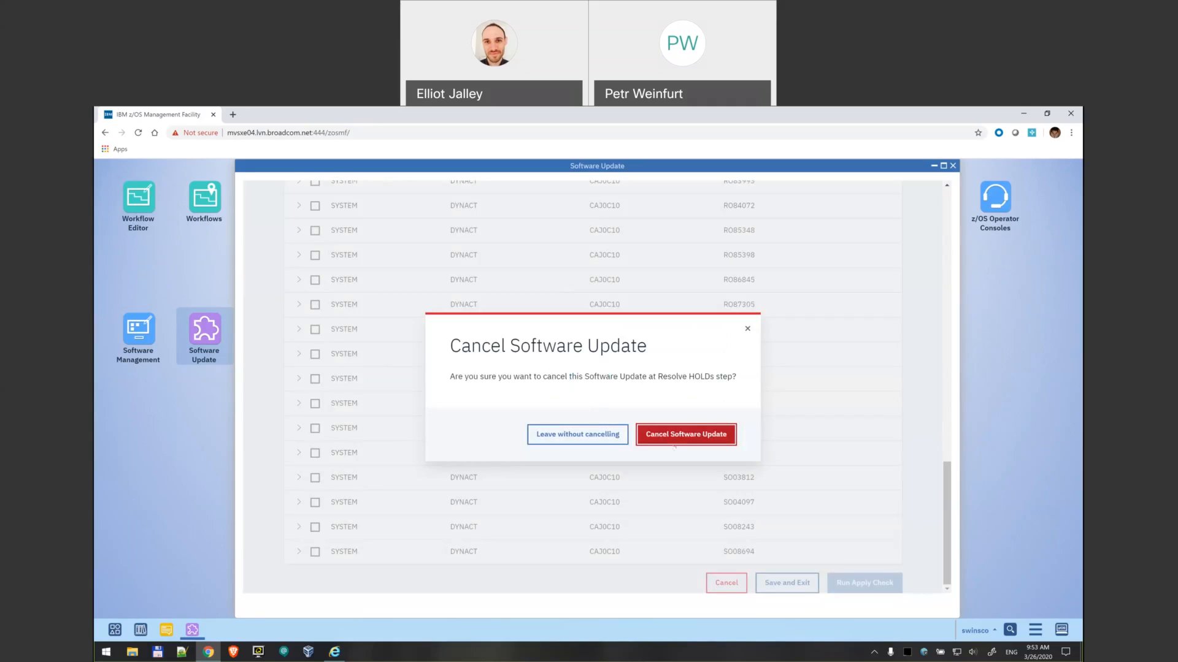
left_click(695, 434)
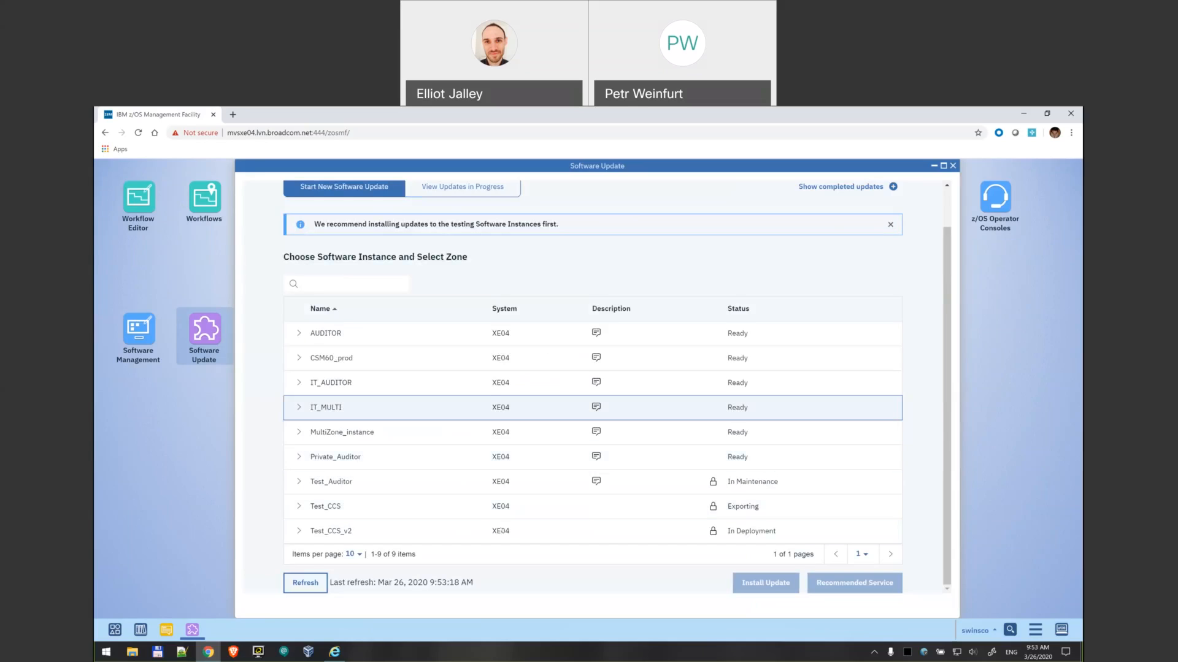
- Check Private_Auditor, zone CAIT0, for Recommended Service updates and return to the dashboard
scroll(478, 545, "up", 2)
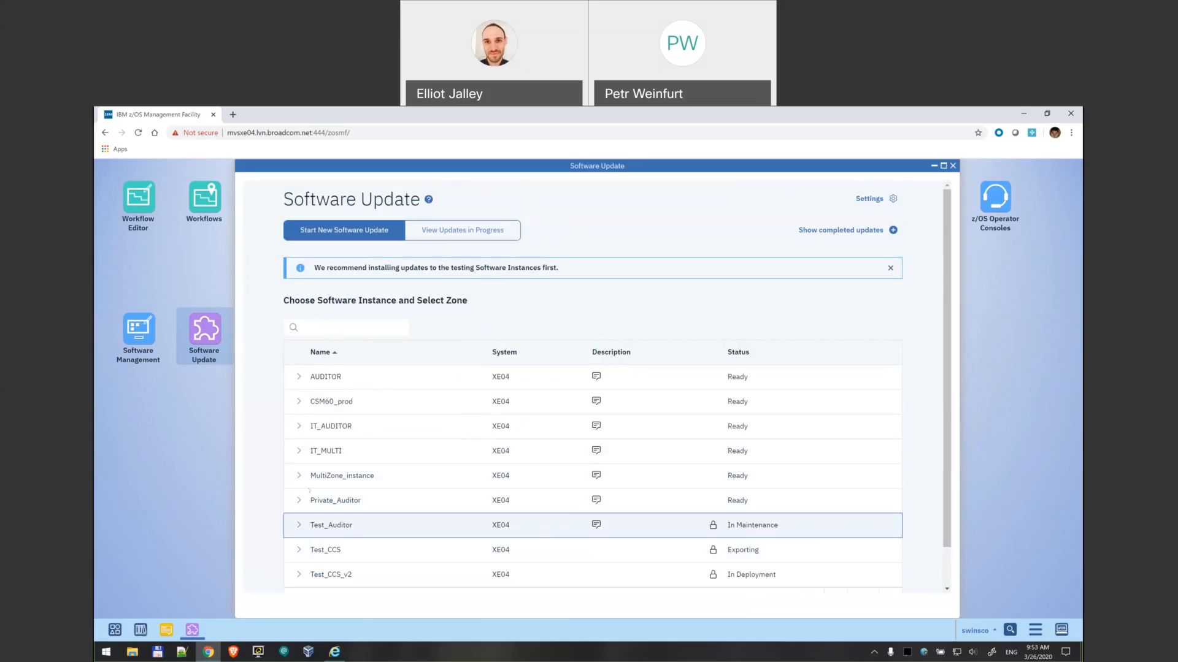
left_click(299, 501)
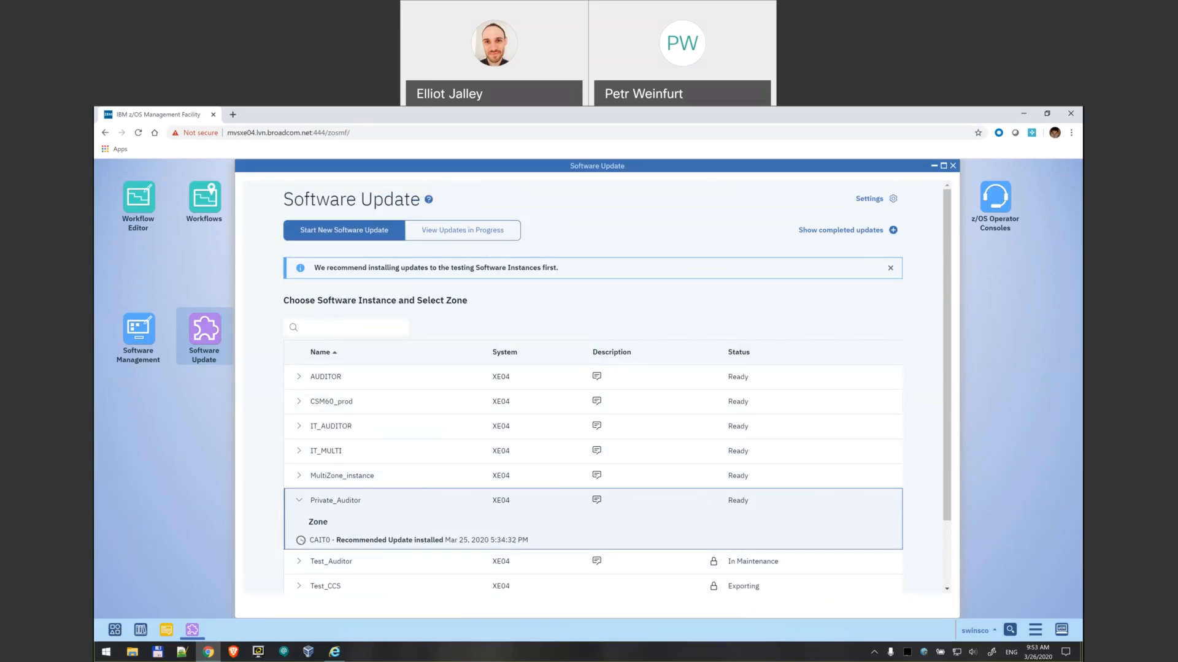
left_click(519, 535)
scroll(708, 432, "down", 2)
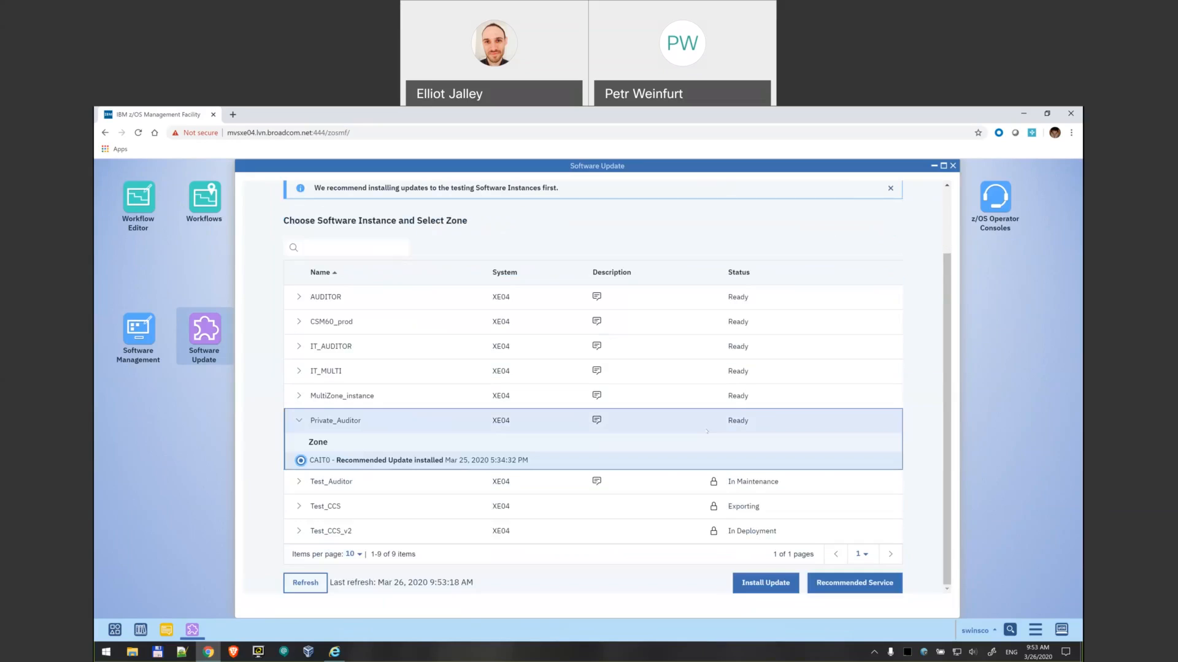
left_click(876, 583)
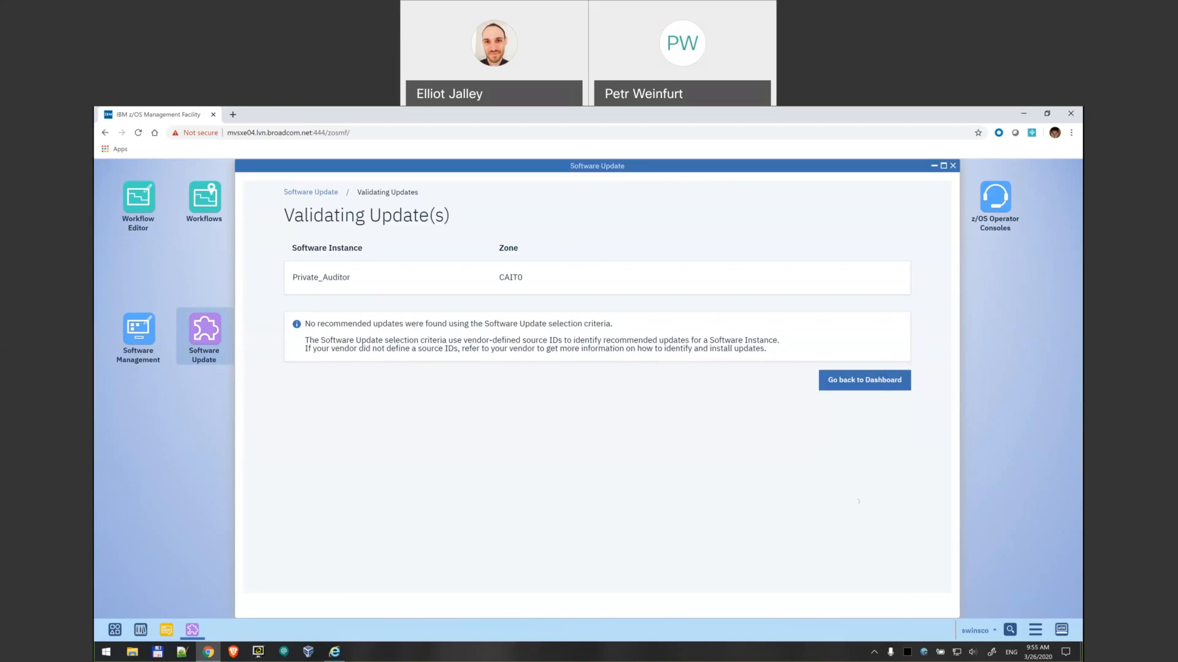
left_click(872, 381)
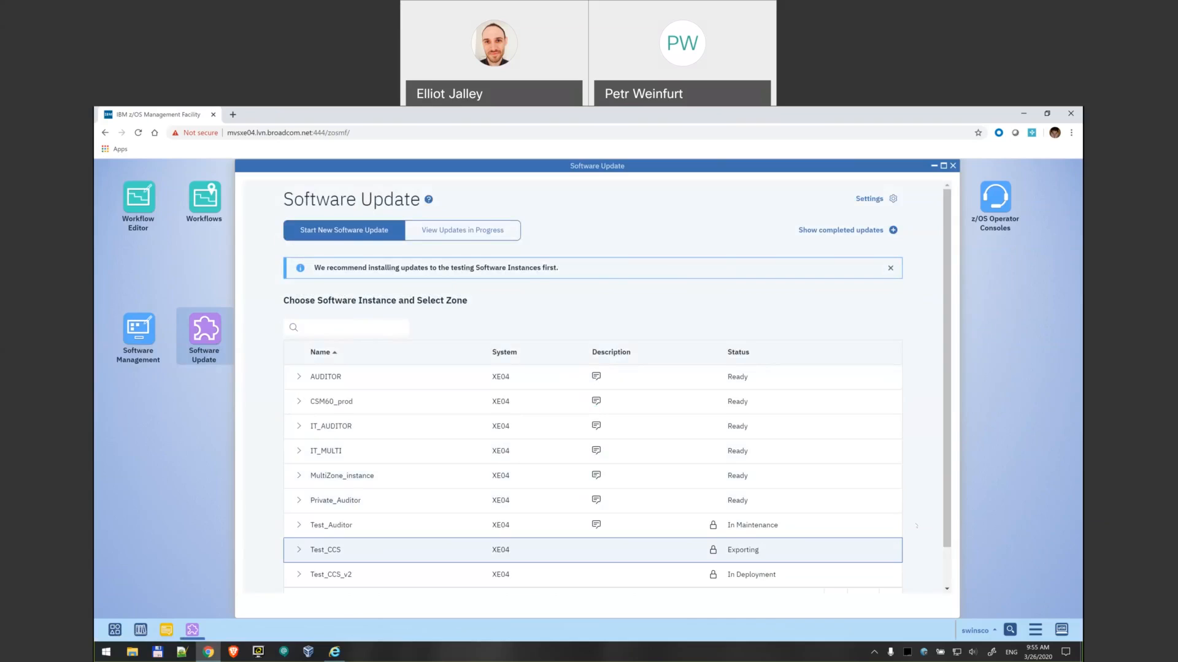
- Expand the IT_MULTI software instance and examine its zones and their Recommended Update history
scroll(627, 573, "down", 1)
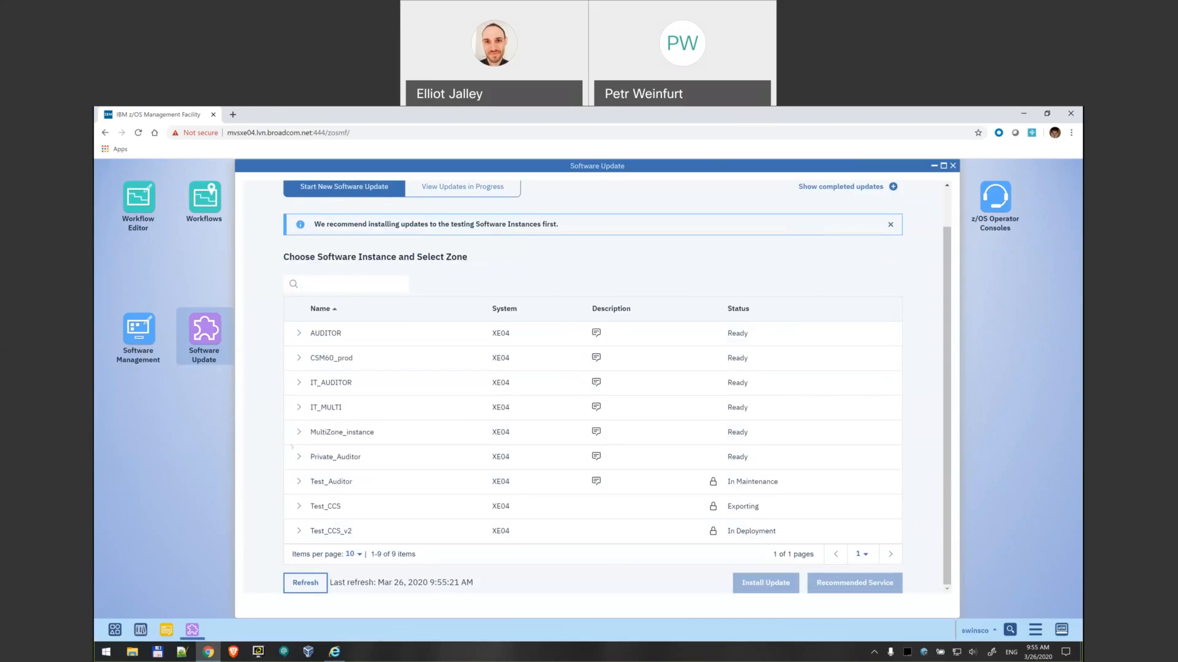
left_click(298, 407)
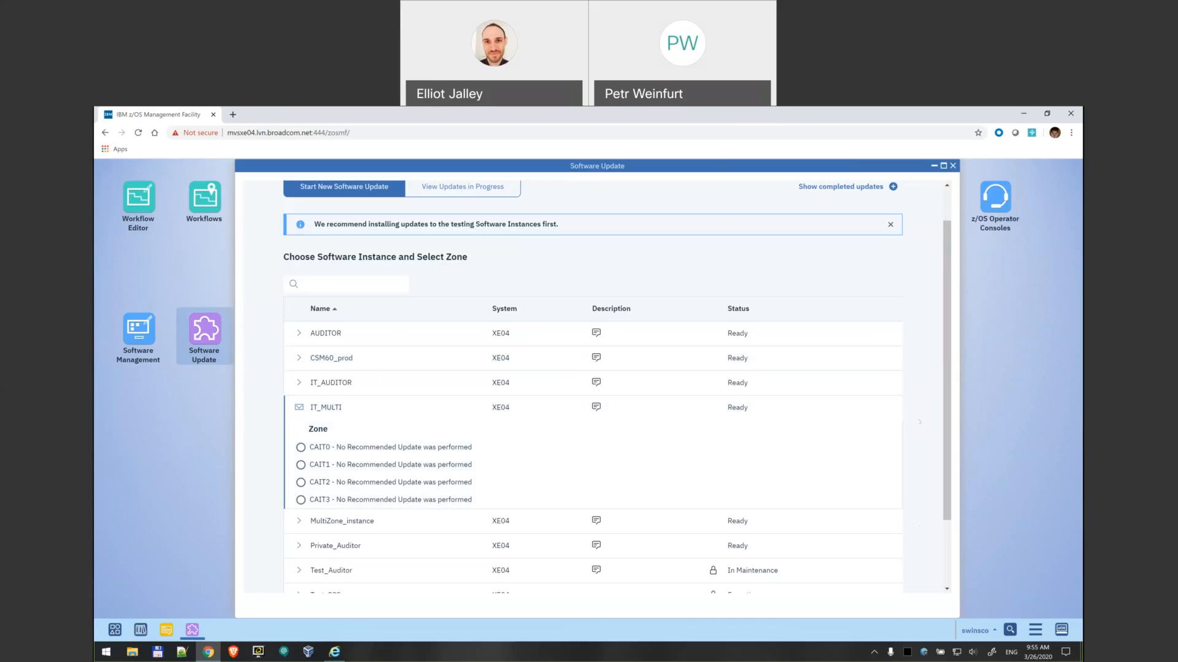
scroll(920, 422, "up", 1)
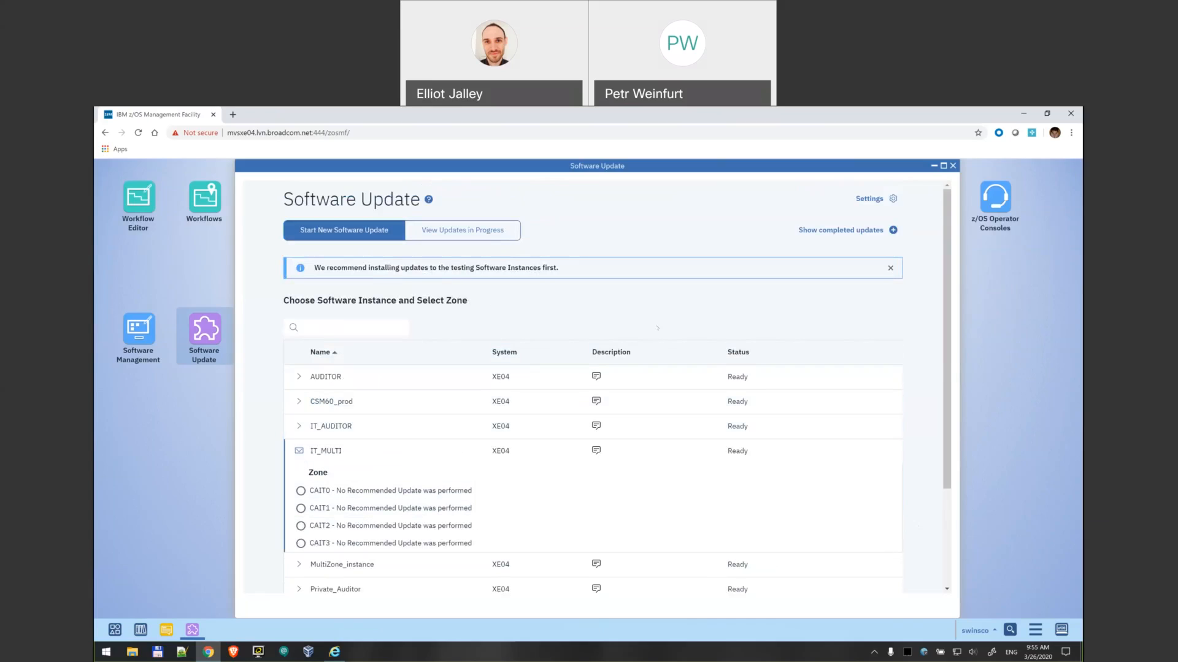